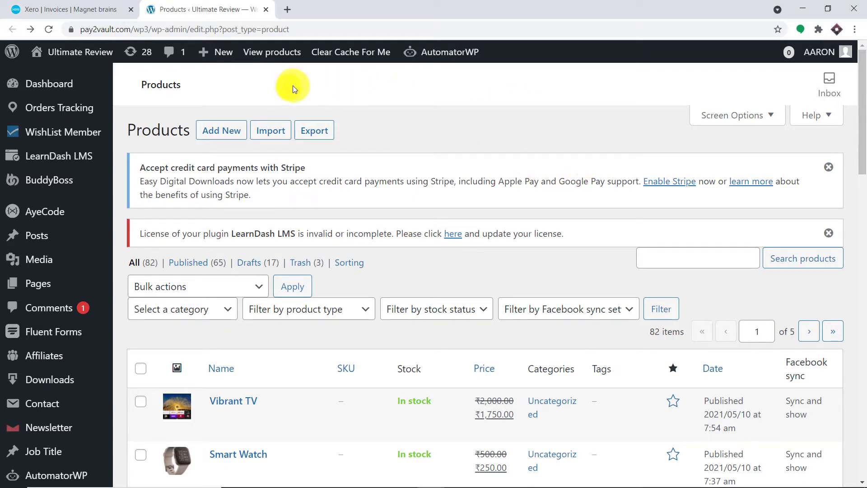
# Step: Open the Vibrant TV product's store page in a new tab and switch to it
pyautogui.scroll(-5, 332, 164)
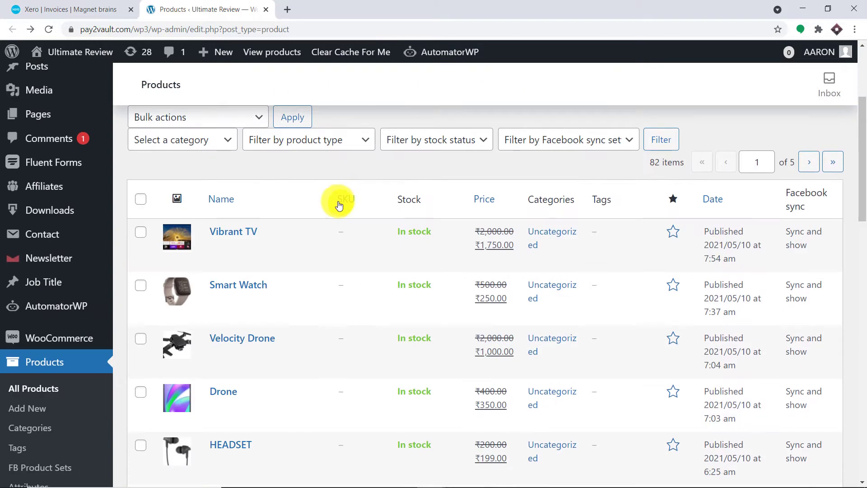
pyautogui.scroll(1, 350, 188)
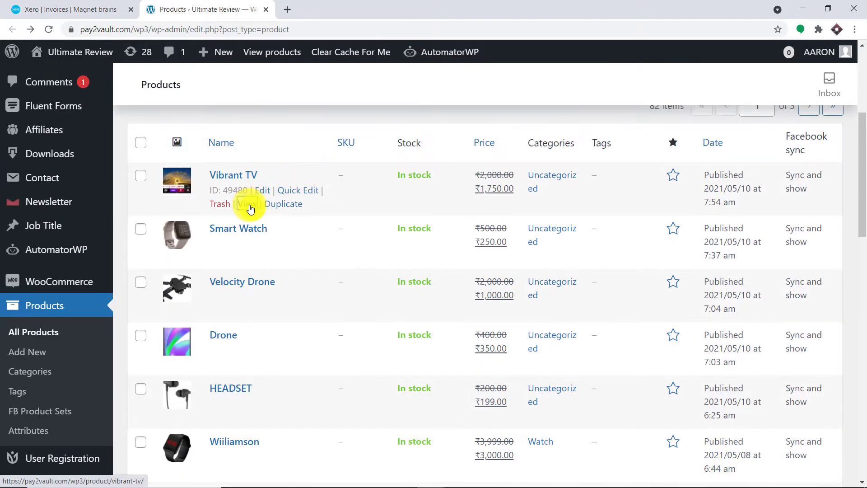
pyautogui.rightClick(247, 206)
pyautogui.click(259, 210)
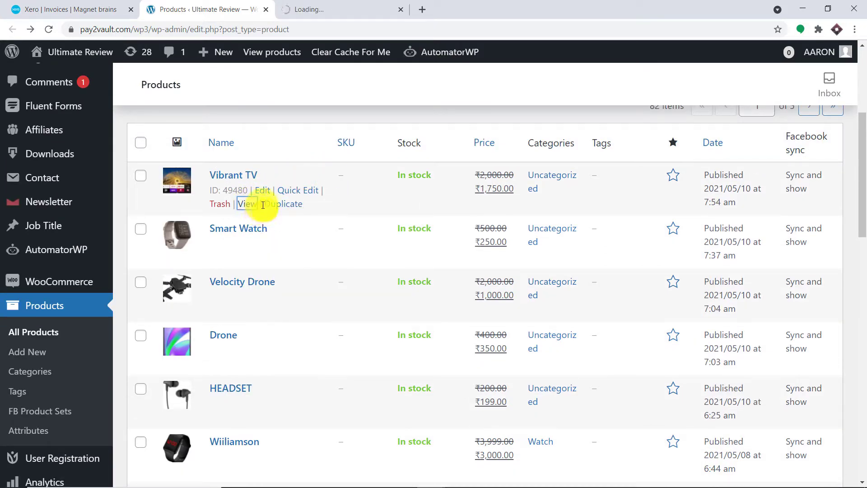
pyautogui.click(325, 3)
# Step: Add one Vibrant TV to the cart and proceed to checkout
pyautogui.scroll(-3, 459, 258)
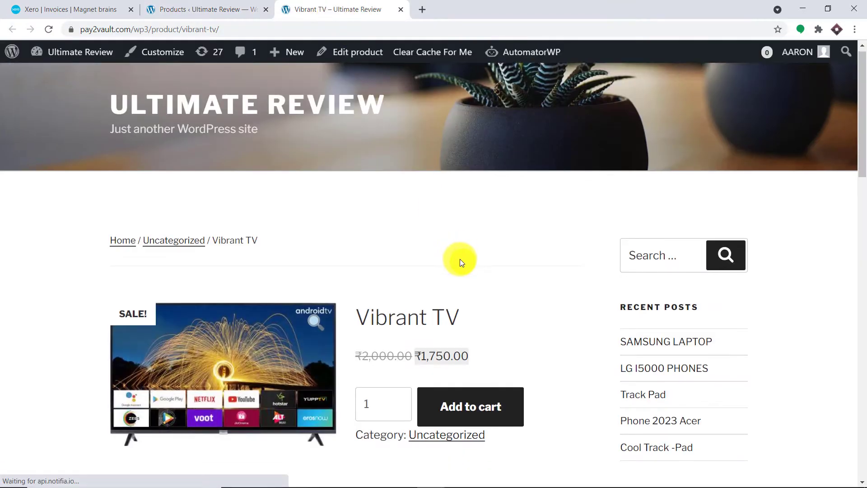
pyautogui.click(488, 302)
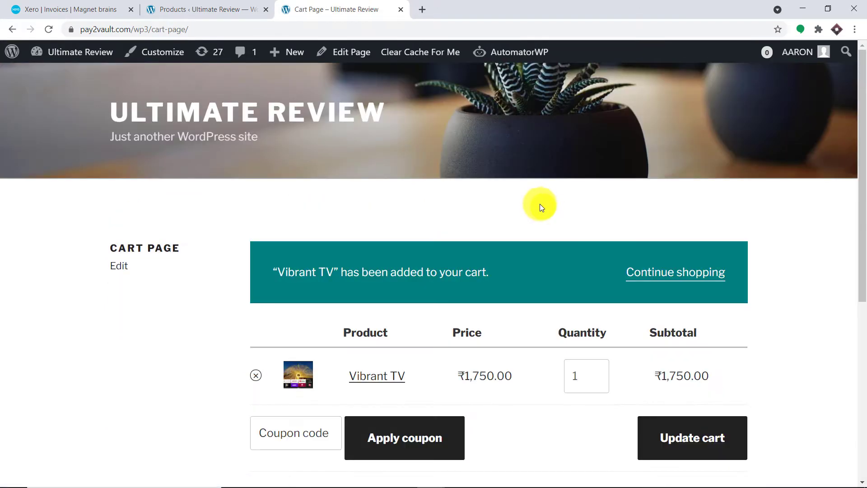
pyautogui.scroll(-5, 538, 203)
pyautogui.click(609, 321)
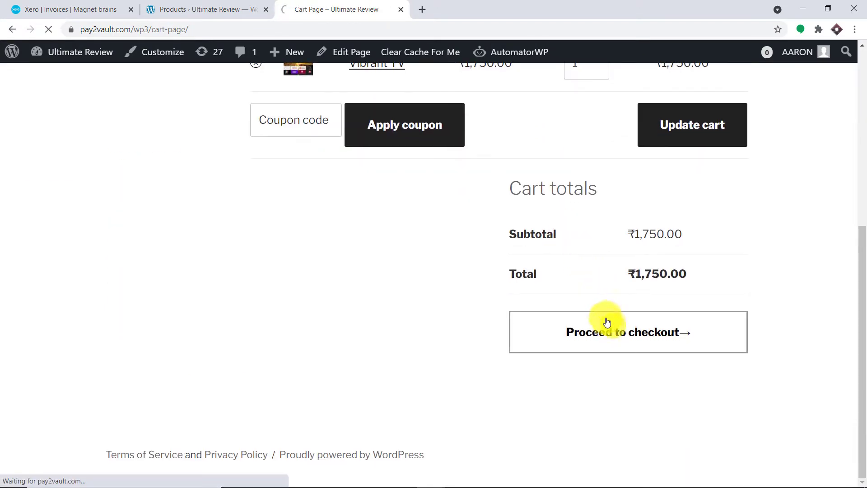
# Step: Fill the billing details from the first saved autofill address
pyautogui.scroll(-1, 582, 311)
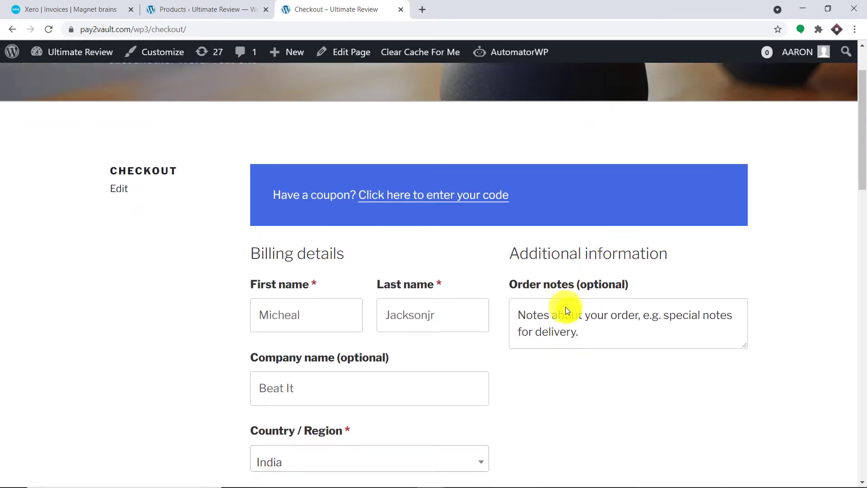
pyautogui.scroll(-1, 497, 270)
pyautogui.doubleClick(310, 223)
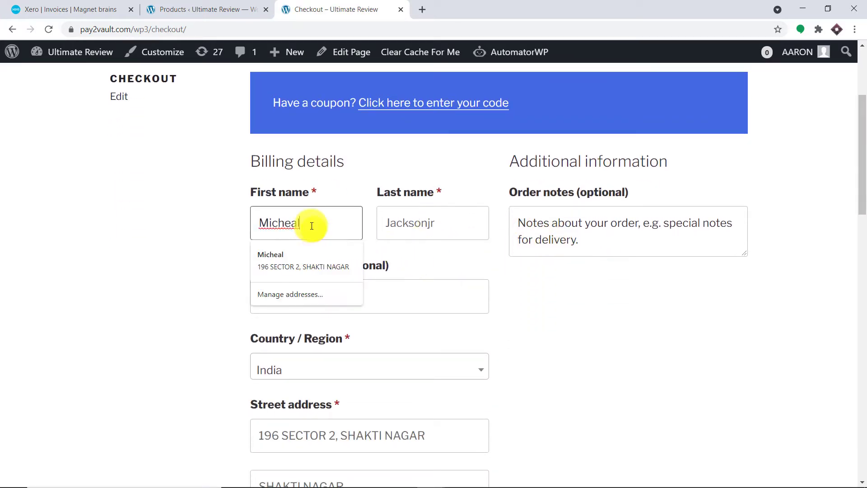
pyautogui.press('BackSpace')
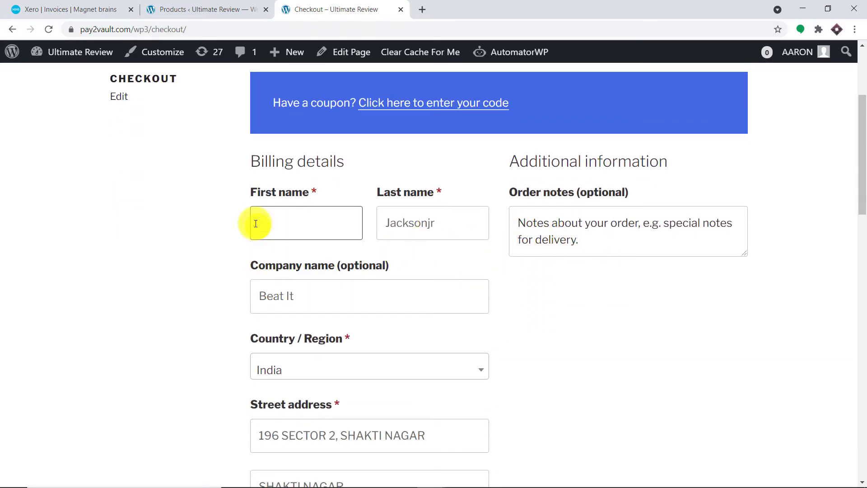
pyautogui.click(255, 223)
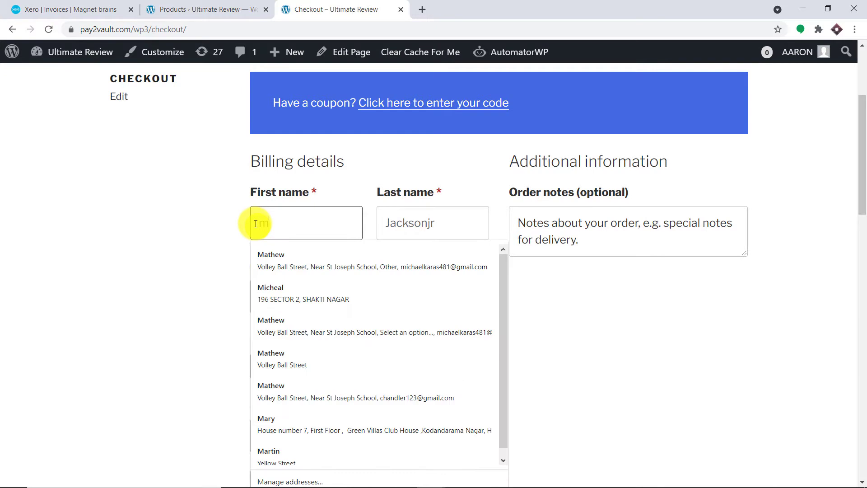
pyautogui.click(283, 267)
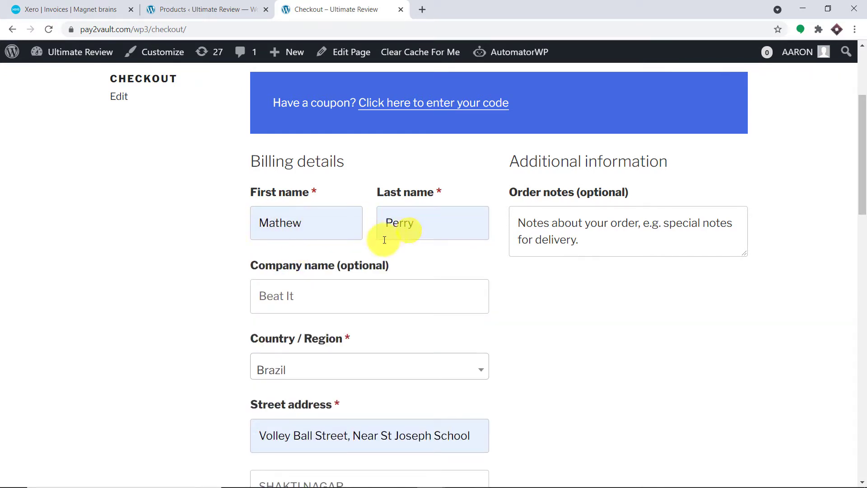
# Step: Place the ₹1,750.00 cash-on-delivery order
pyautogui.scroll(-3, 299, 296)
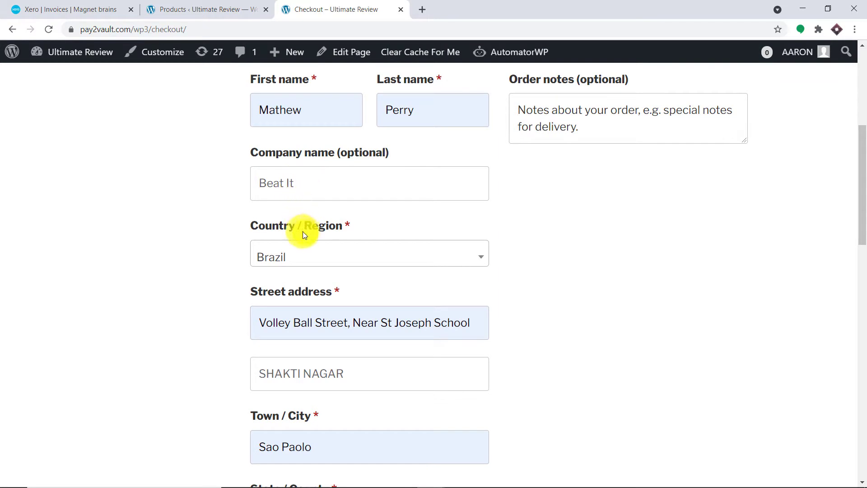
pyautogui.scroll(-3, 302, 231)
pyautogui.scroll(-6, 300, 203)
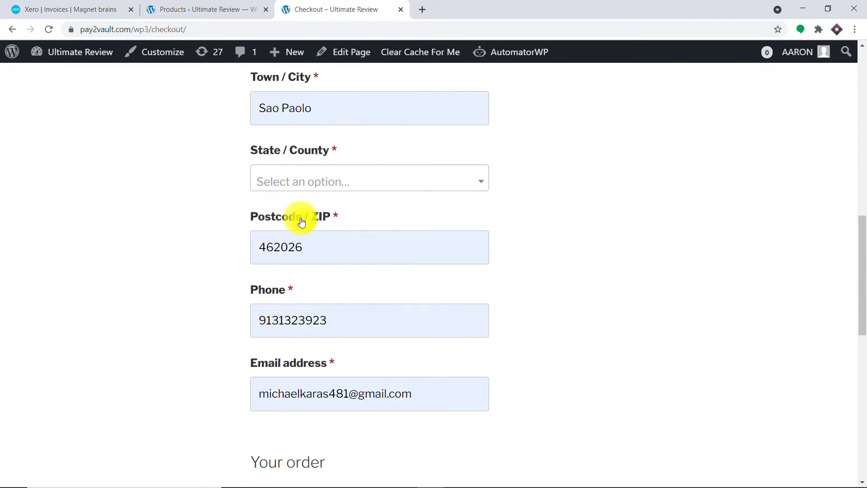
pyautogui.scroll(-4, 301, 220)
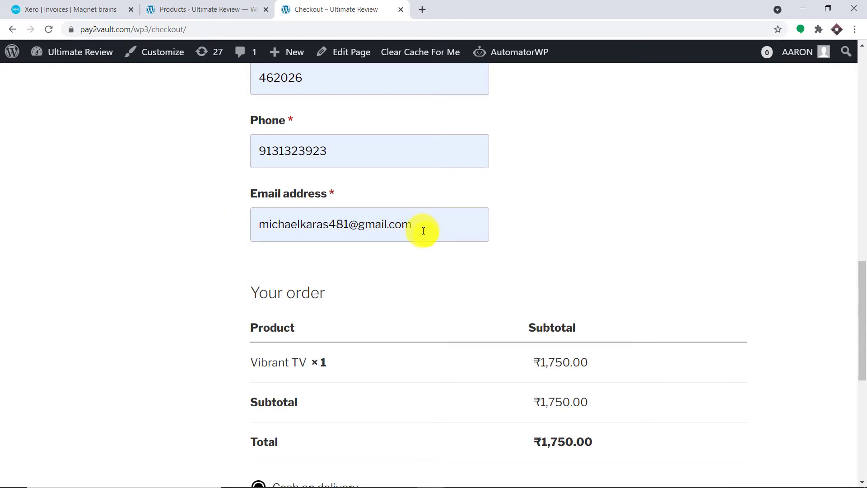
pyautogui.scroll(-8, 420, 232)
pyautogui.click(691, 341)
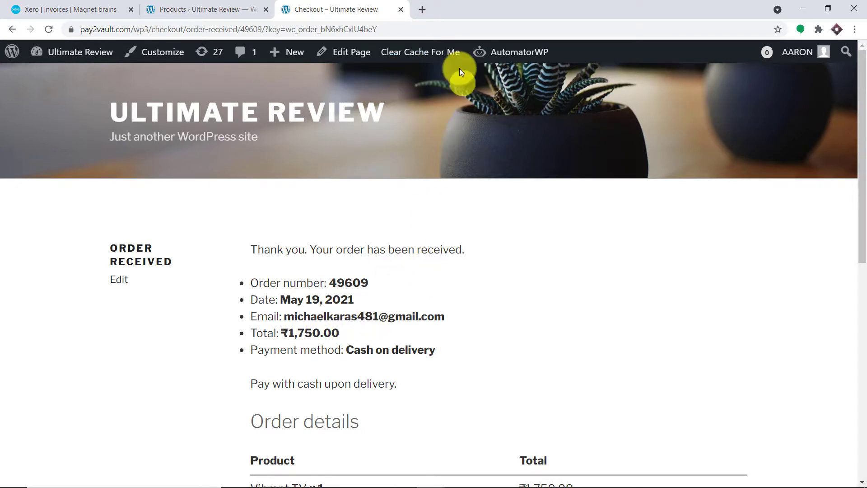
pyautogui.click(421, 9)
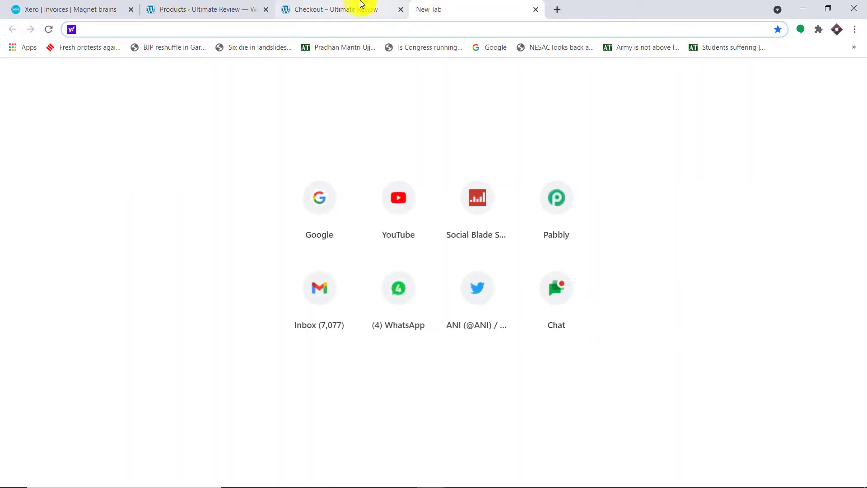
# Step: Open the Invoice INV-0013 email in the Gmail inbox and follow its 'View your bill online' link
pyautogui.click(357, 8)
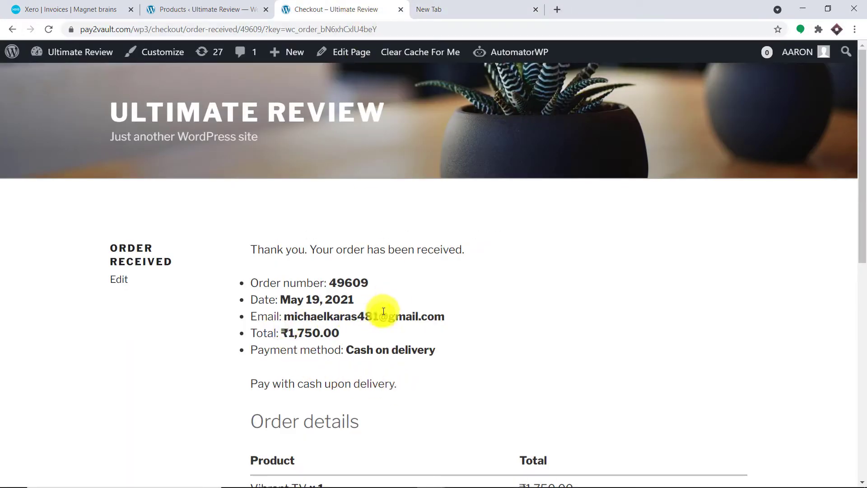
pyautogui.click(486, 8)
pyautogui.click(319, 292)
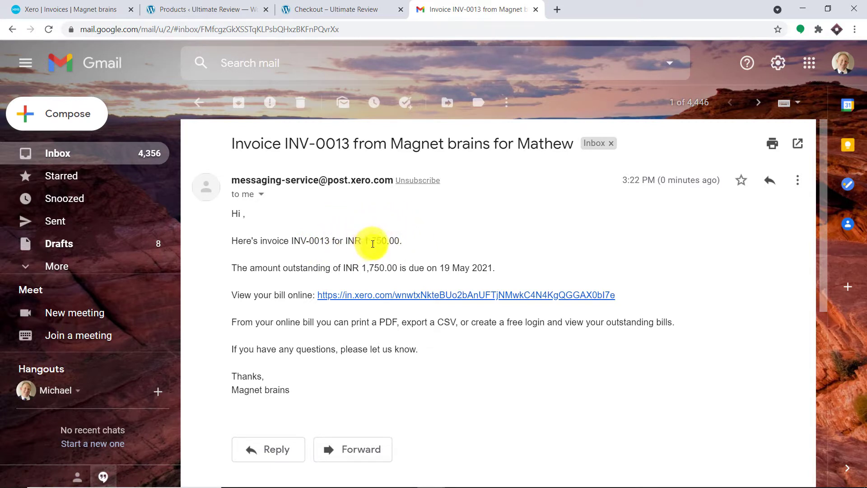
pyautogui.click(356, 295)
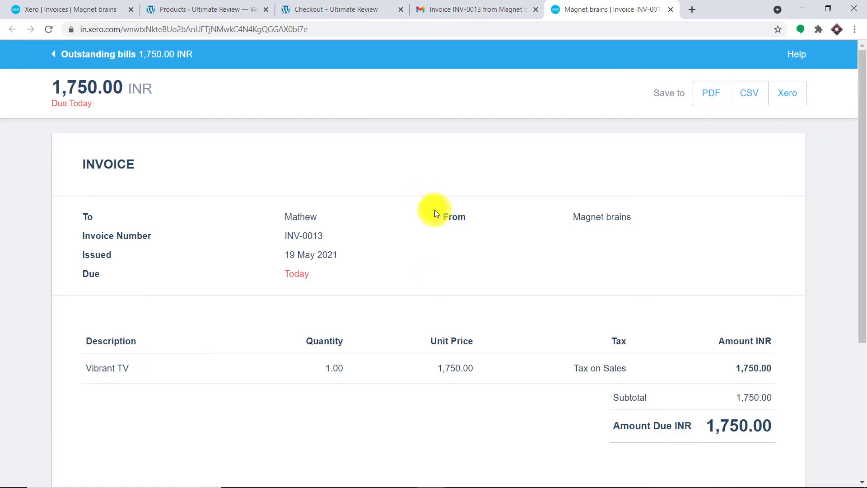
# Step: Review invoice INV-0013's Vibrant TV line and its 1,750.00 INR amount due
pyautogui.scroll(-3, 459, 220)
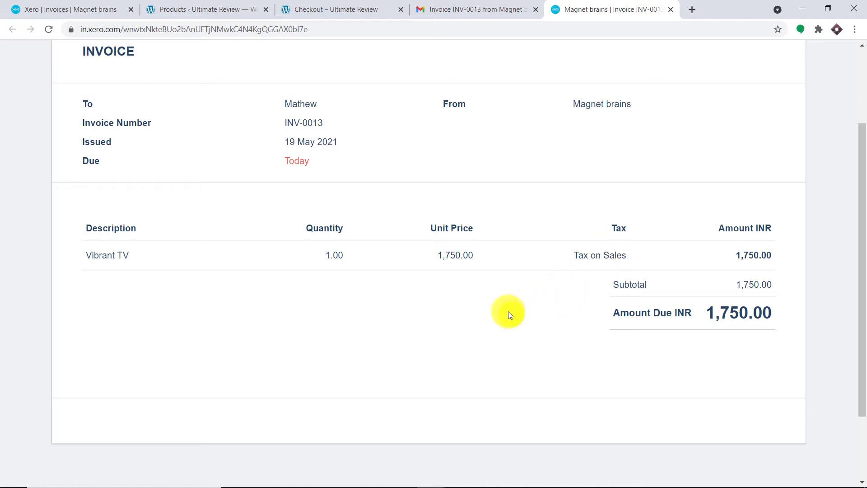
# Step: Load pabbly.com in a new tab, sign in, and launch Connect from All Apps
pyautogui.click(689, 9)
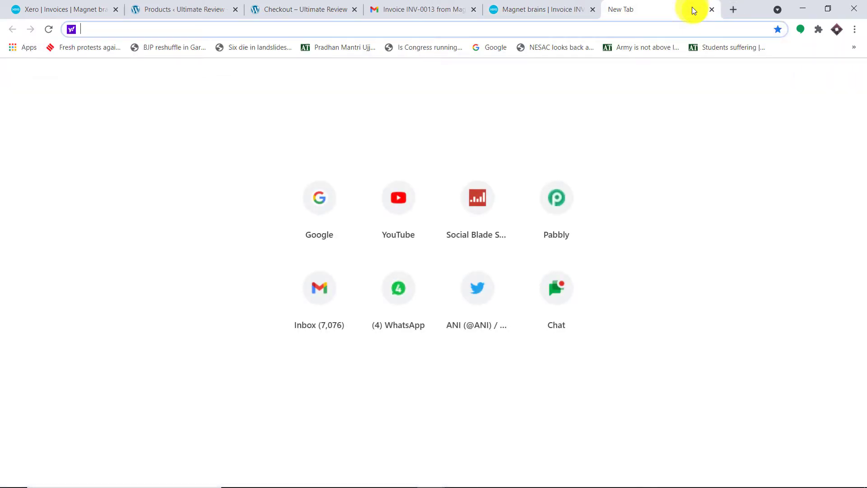
pyautogui.write('p')
pyautogui.press('Return')
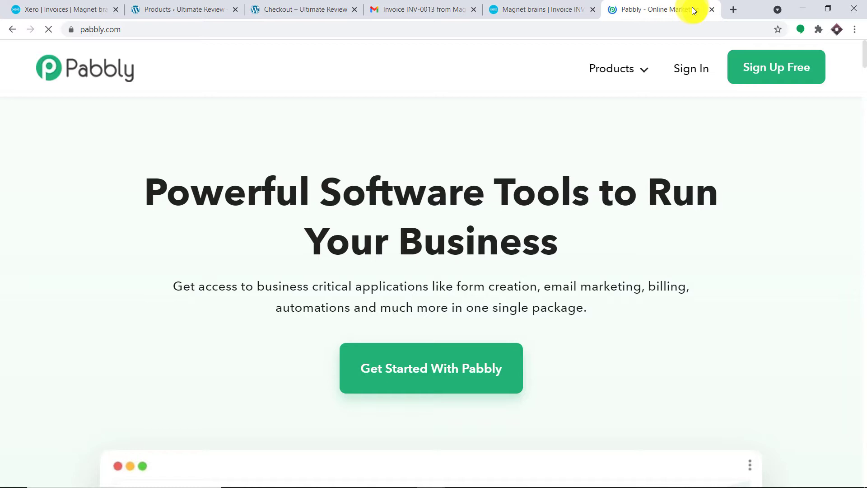
pyautogui.click(691, 69)
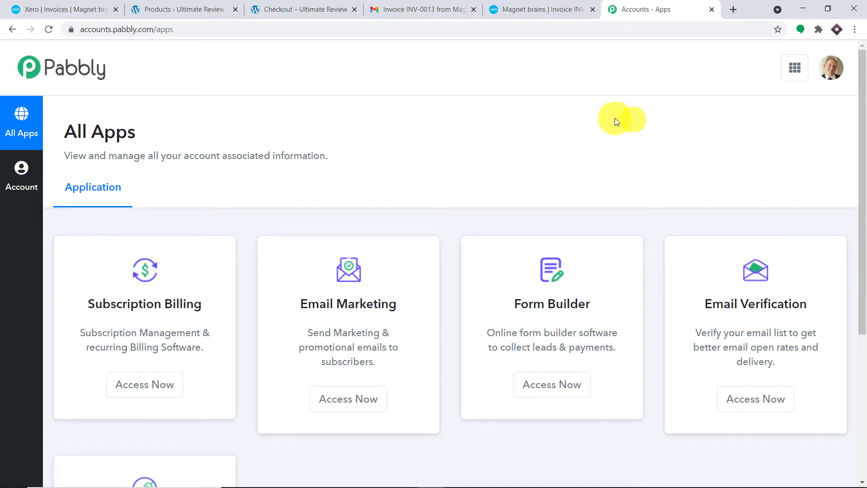
pyautogui.scroll(-5, 614, 119)
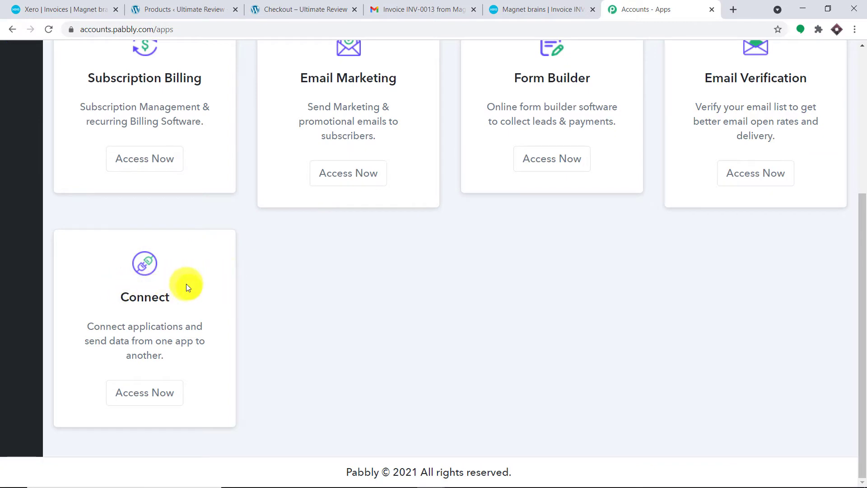
pyautogui.click(145, 393)
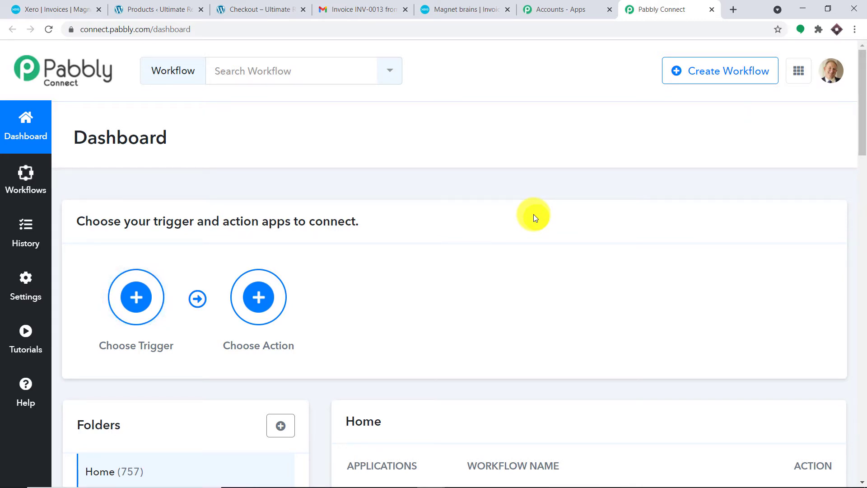
# Step: Switch off the existing WooCommerce Invoice workflow in the dashboard list
pyautogui.scroll(-3, 614, 137)
pyautogui.scroll(-5, 615, 140)
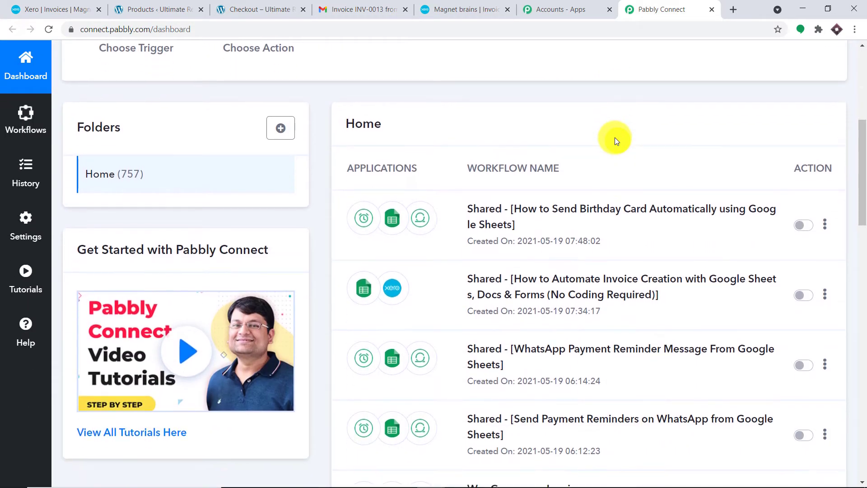
pyautogui.scroll(-1, 615, 145)
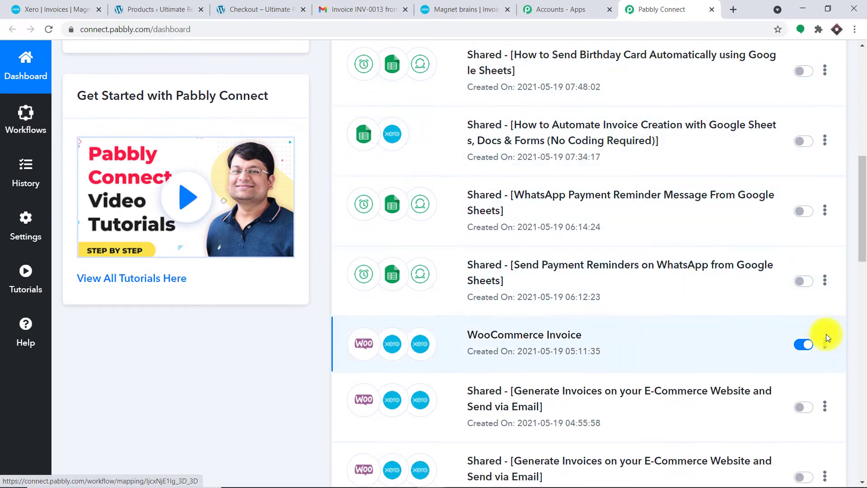
pyautogui.click(799, 344)
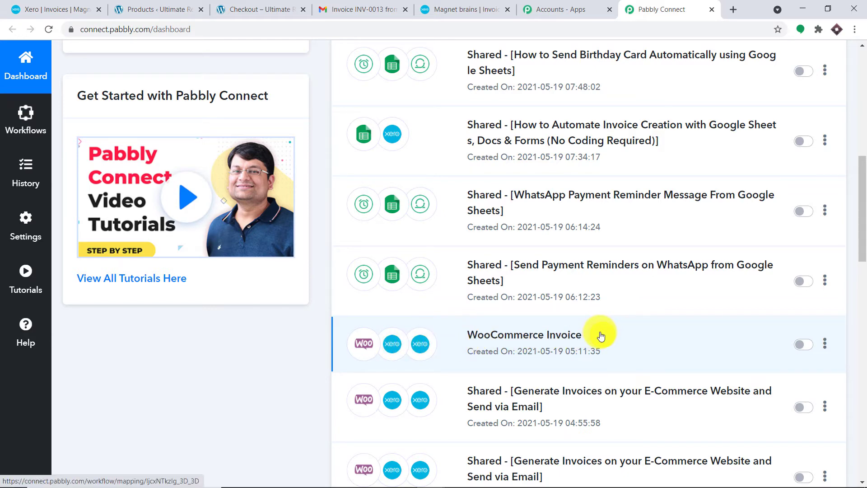
# Step: Return to the top of the dashboard and start a new workflow with Create Workflow
pyautogui.scroll(6, 597, 266)
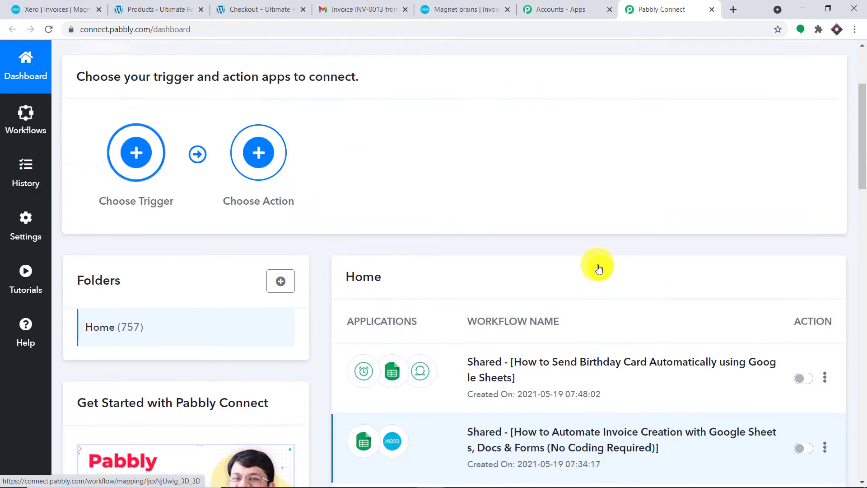
pyautogui.scroll(3, 599, 268)
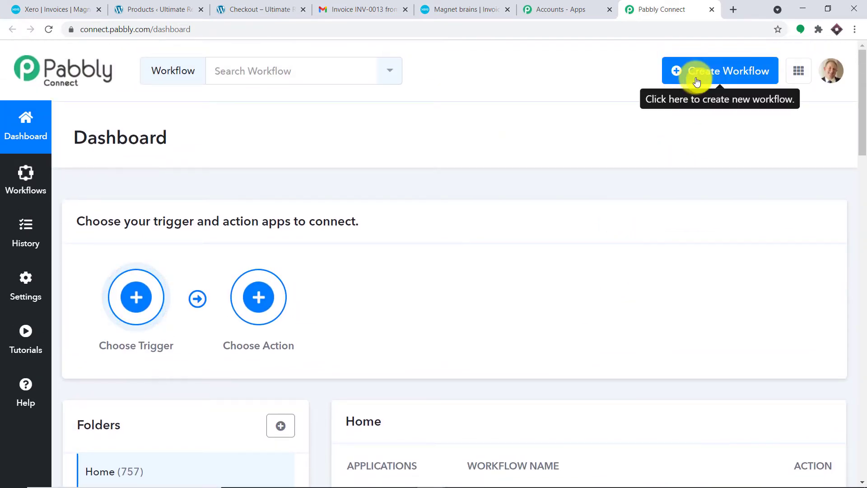
pyautogui.scroll(-10, 576, 237)
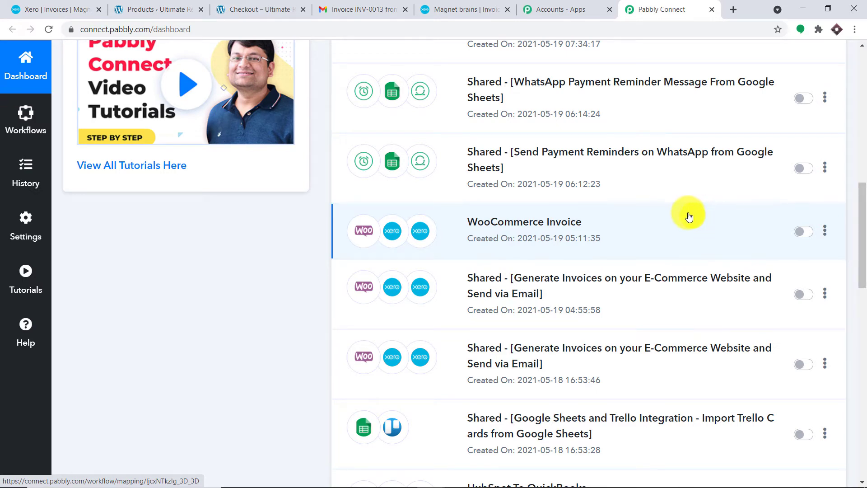
pyautogui.scroll(3, 657, 206)
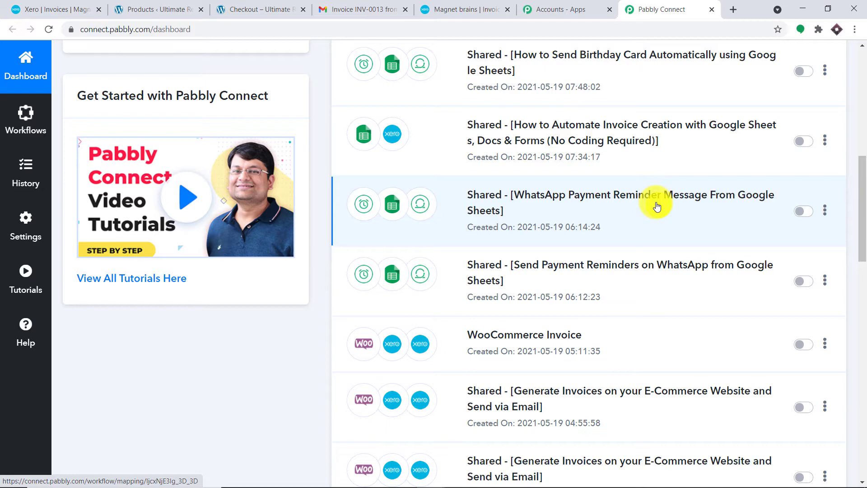
pyautogui.scroll(10, 653, 199)
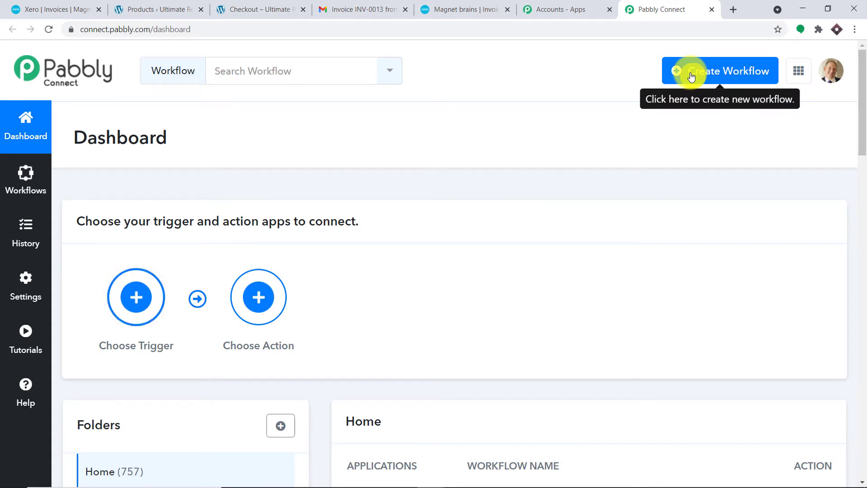
pyautogui.click(690, 76)
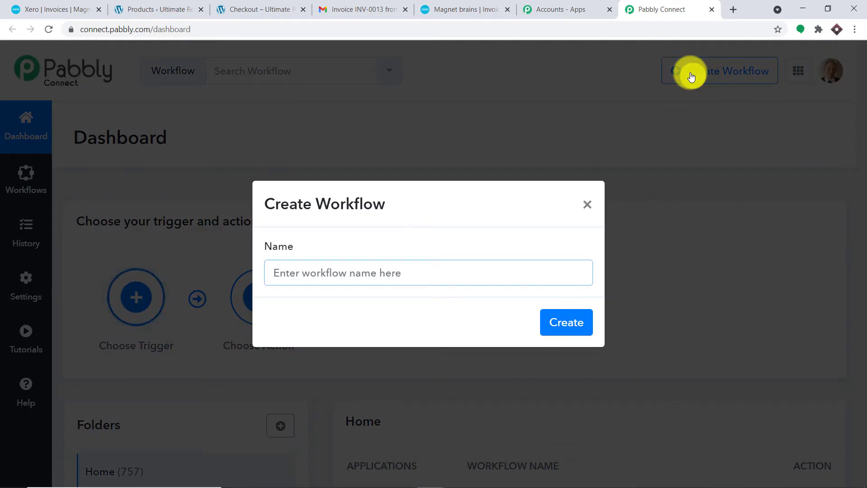
# Step: Name the workflow 'WooCommerce To Xero (New Order)' and create it
pyautogui.write('WooC')
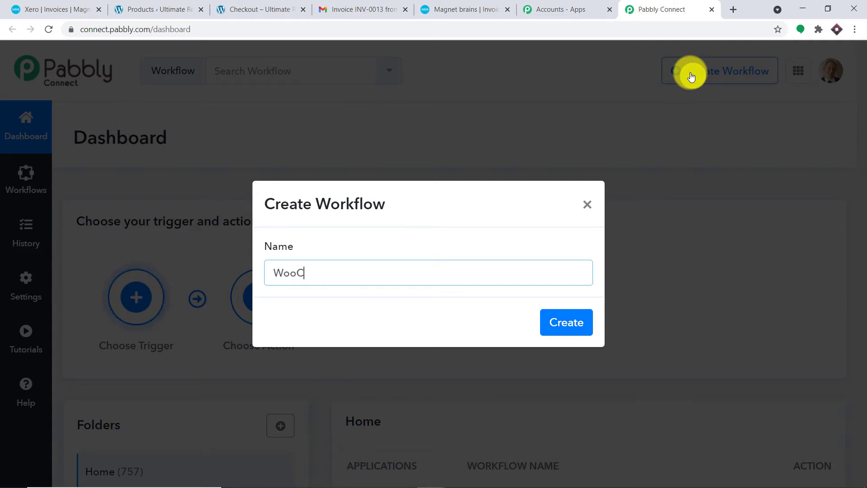
pyautogui.write('ommerce T')
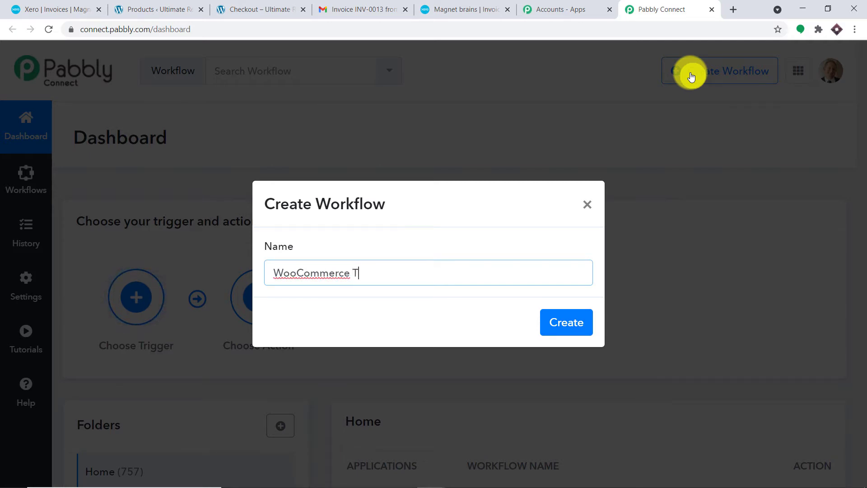
pyautogui.write('o Xero (New O')
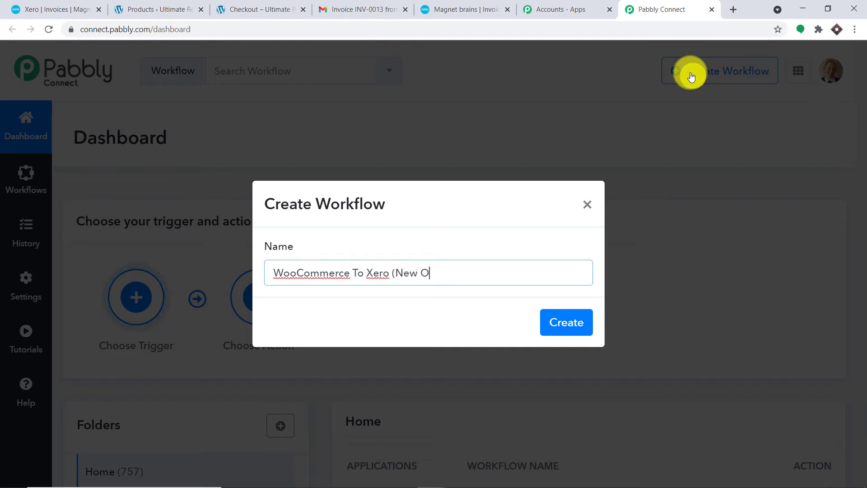
pyautogui.write('rder')
pyautogui.click(571, 319)
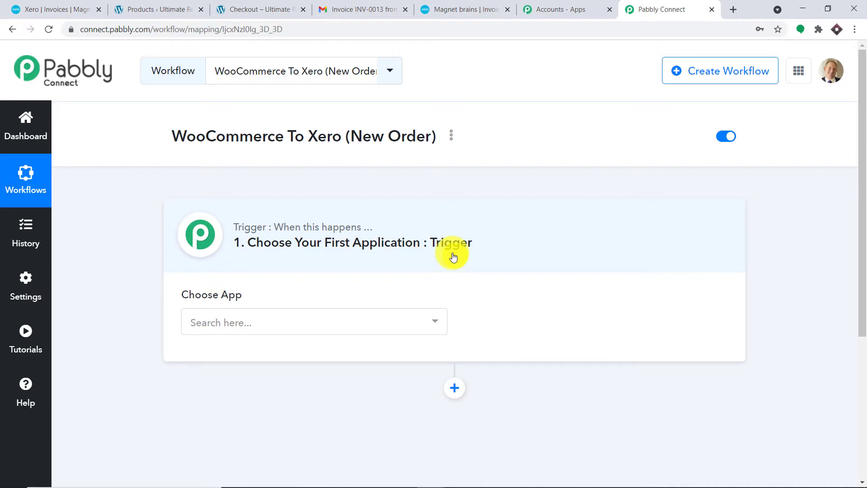
# Step: Set the trigger app to WooCommerce with the New Order Created event
pyautogui.click(294, 319)
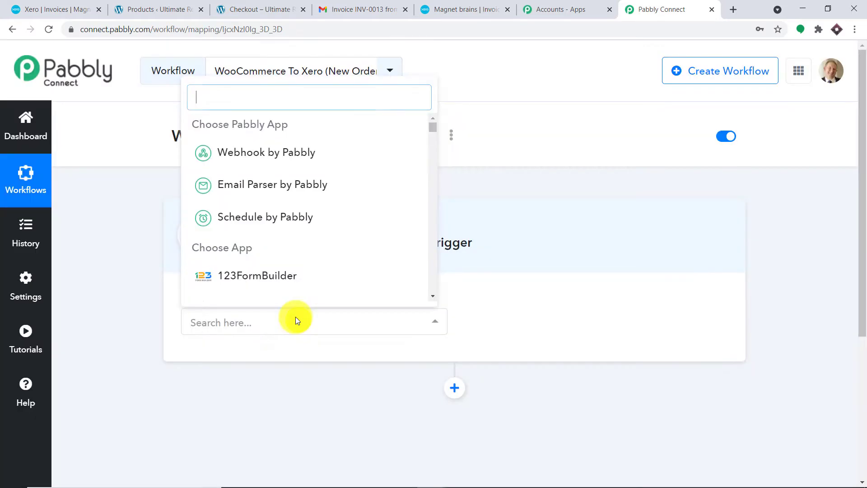
pyautogui.write('wooc')
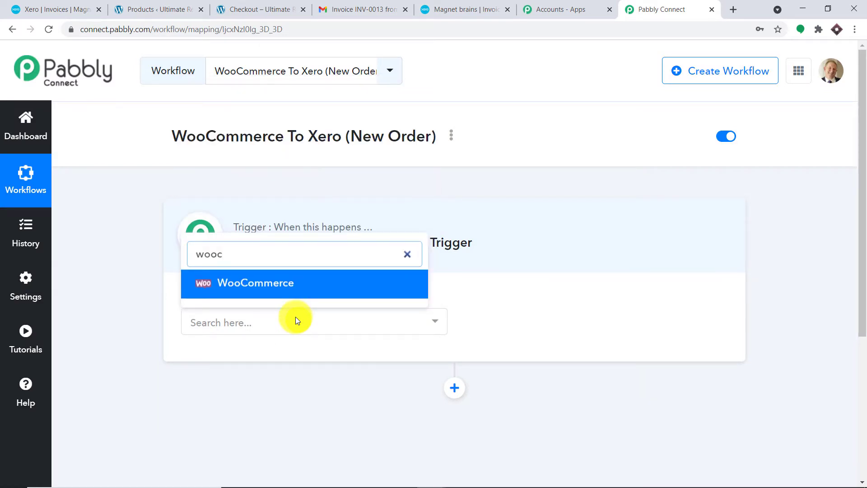
pyautogui.click(299, 289)
pyautogui.click(518, 324)
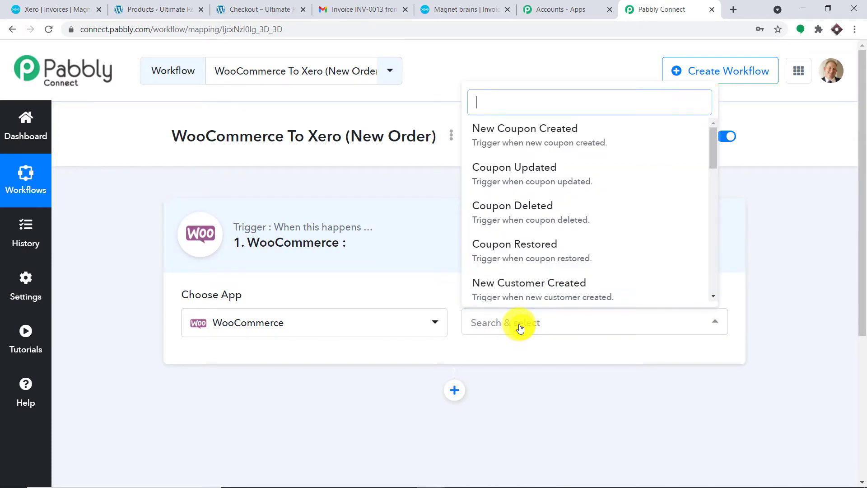
pyautogui.scroll(-9, 585, 238)
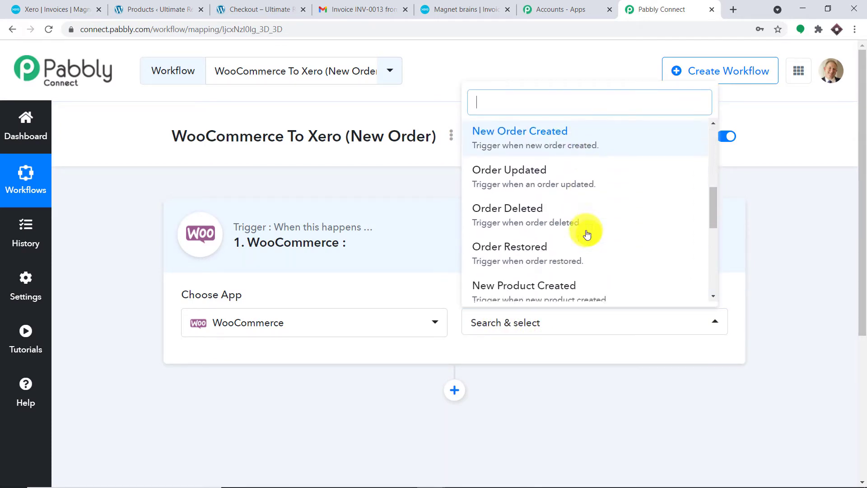
pyautogui.scroll(-4, 587, 235)
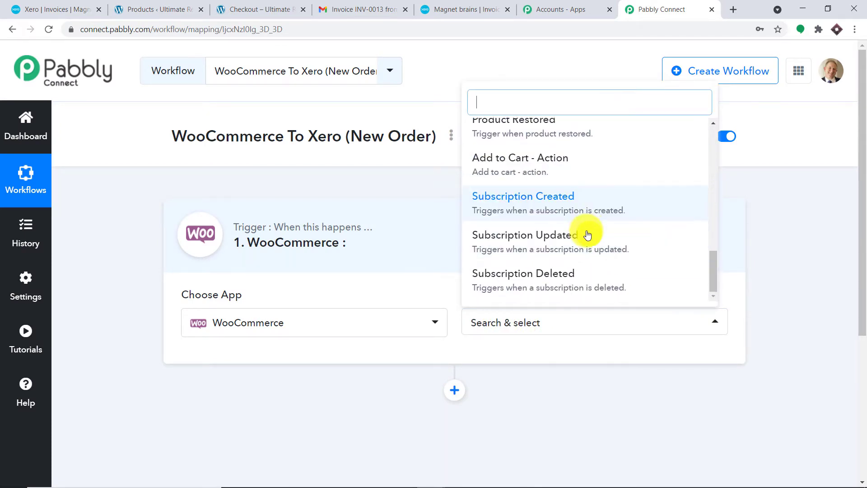
pyautogui.scroll(6, 587, 235)
pyautogui.scroll(4, 586, 232)
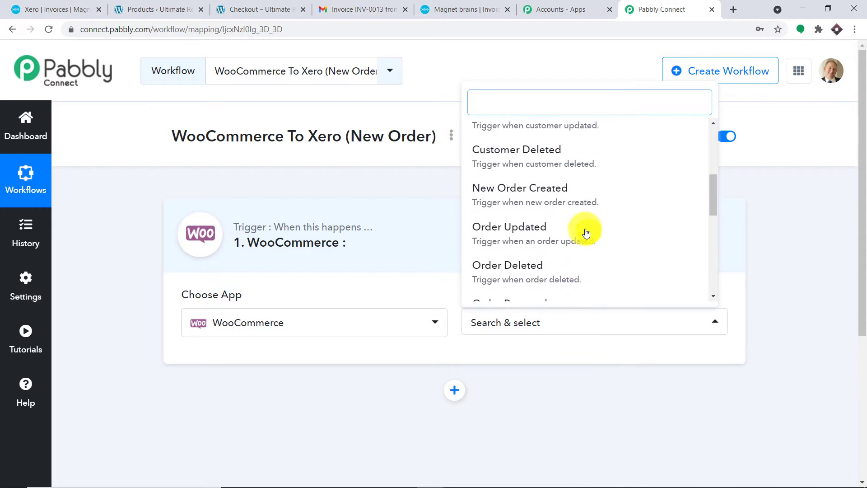
pyautogui.click(575, 245)
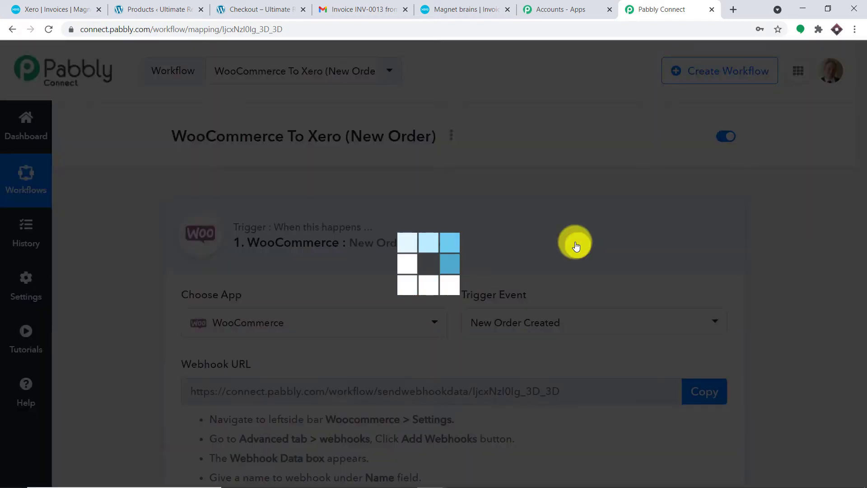
pyautogui.scroll(-1, 575, 246)
pyautogui.scroll(-2, 576, 246)
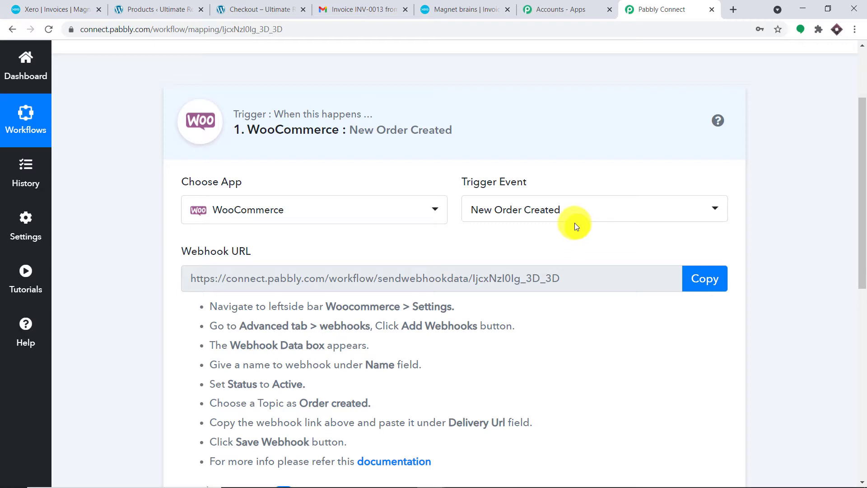
# Step: Browse the other WooCommerce trigger events in the dropdown
pyautogui.click(572, 211)
pyautogui.scroll(-1, 564, 294)
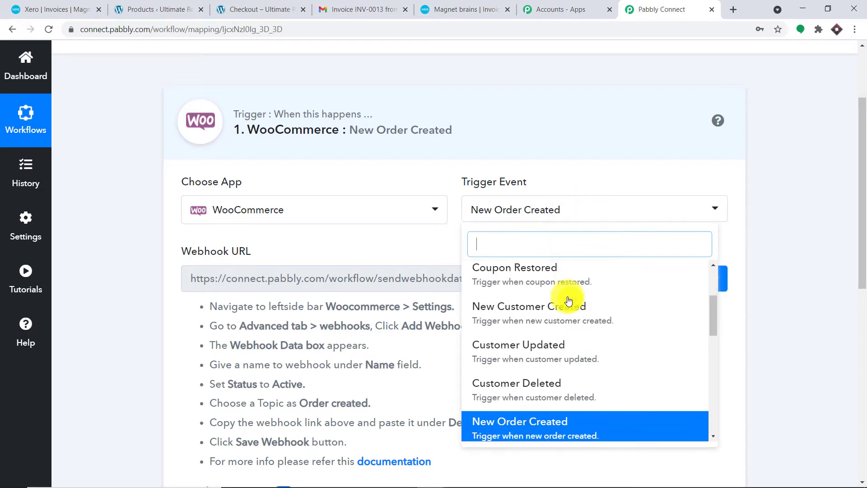
pyautogui.scroll(-3, 570, 312)
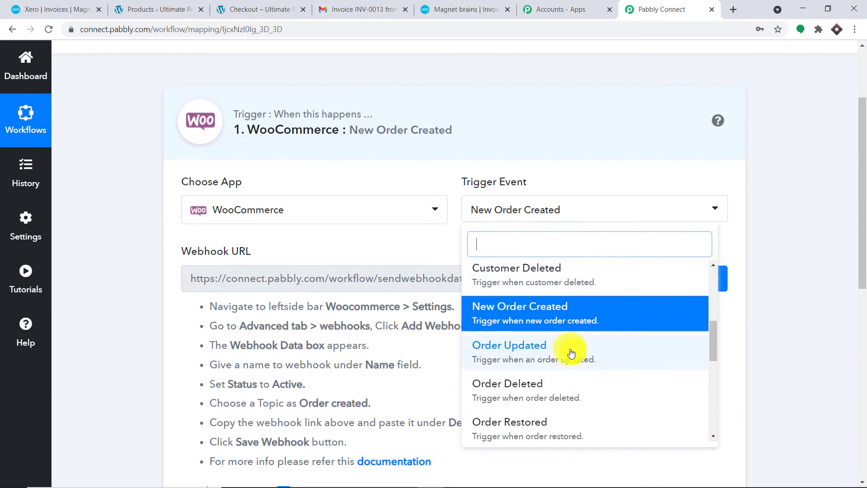
pyautogui.scroll(-1, 532, 350)
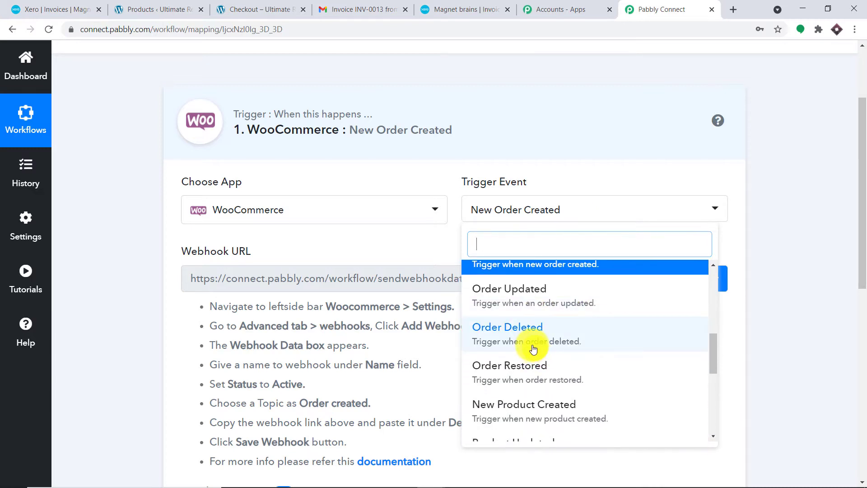
pyautogui.scroll(-5, 534, 349)
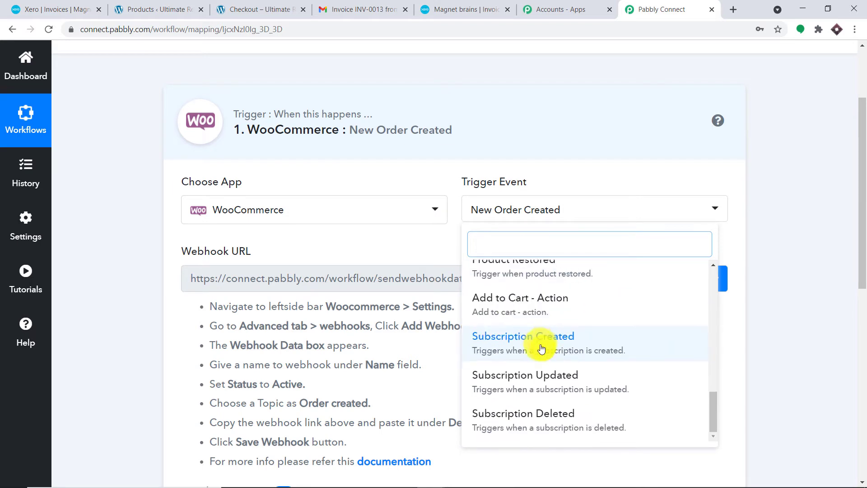
pyautogui.scroll(5, 542, 348)
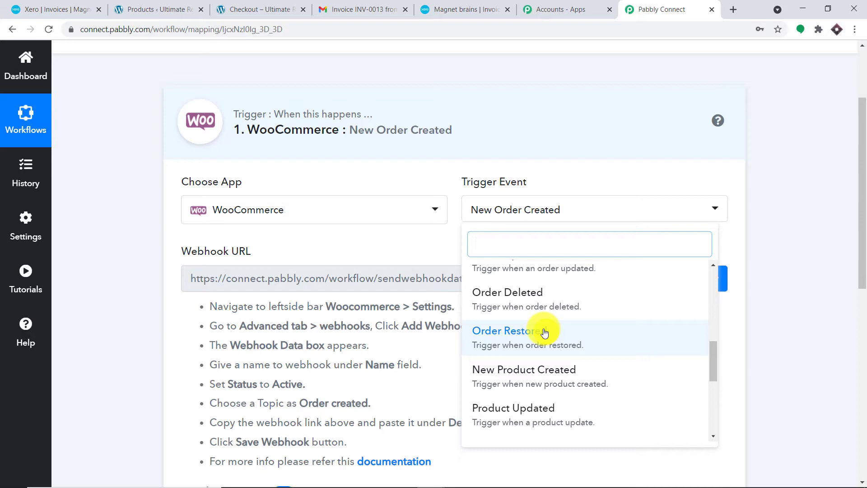
# Step: Visit the Pabbly help forum, then go back to the WordPress Products admin tab
pyautogui.click(44, 330)
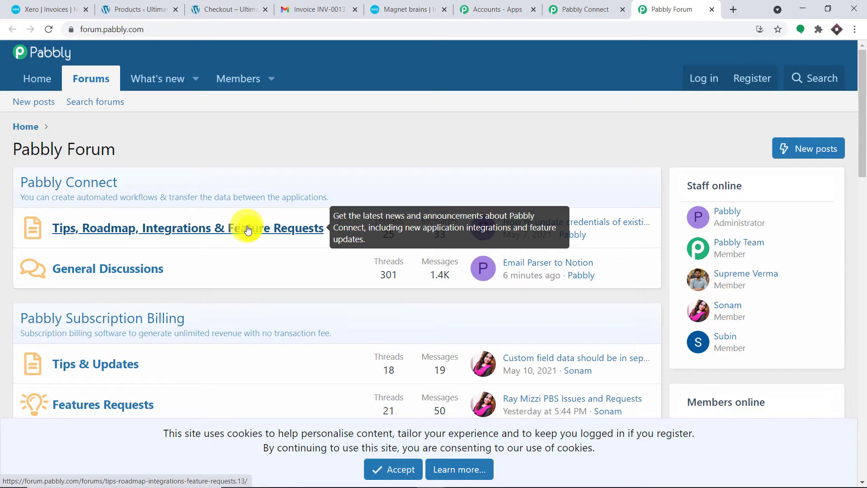
pyautogui.click(586, 9)
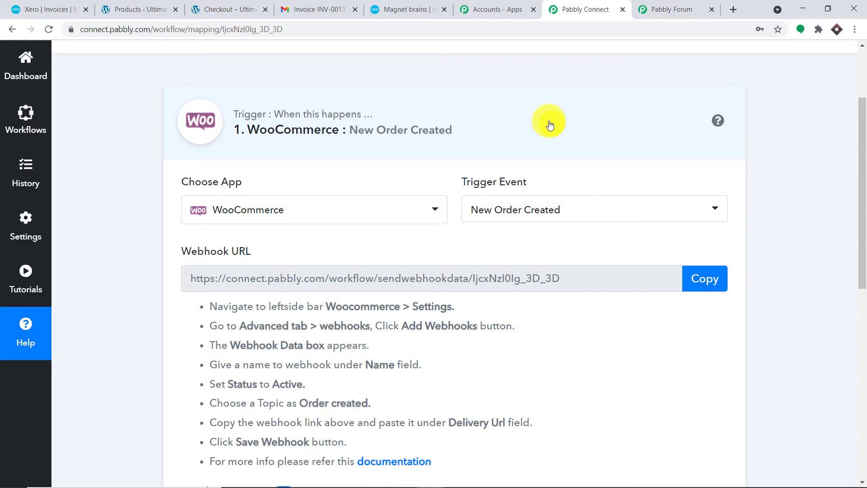
pyautogui.click(155, 6)
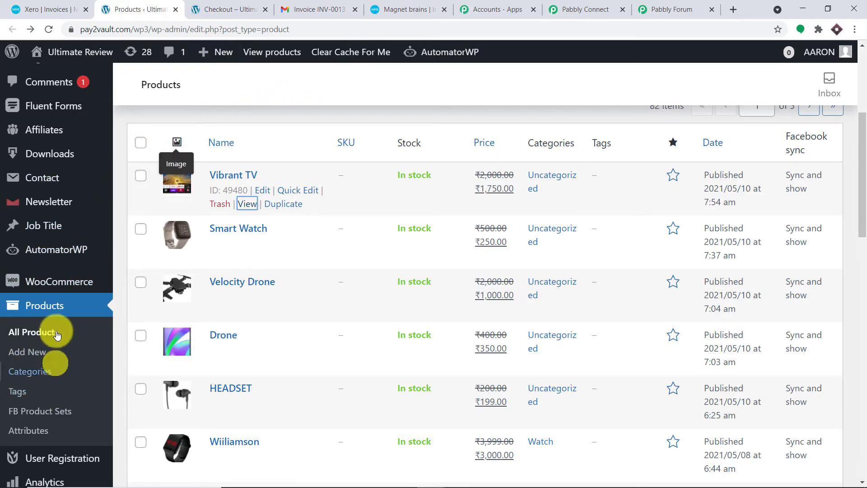
# Step: Open WooCommerce Settings on the General tab in a new tab and switch to it
pyautogui.scroll(-2, 49, 299)
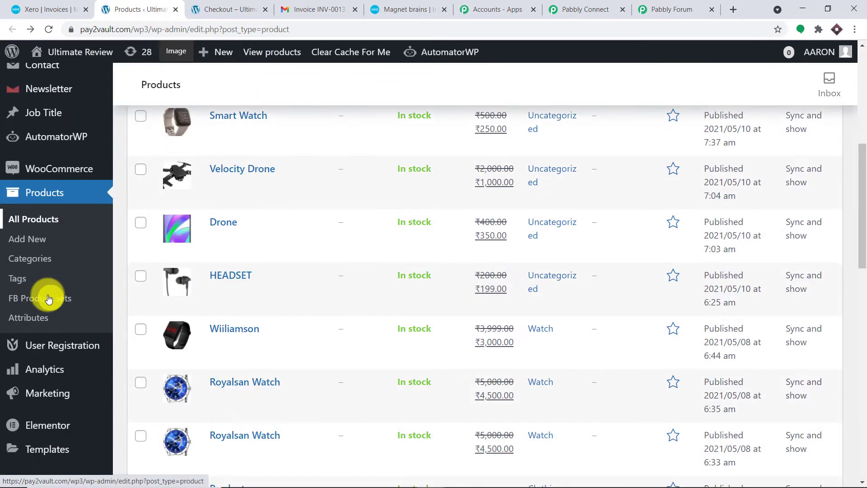
pyautogui.scroll(-5, 49, 300)
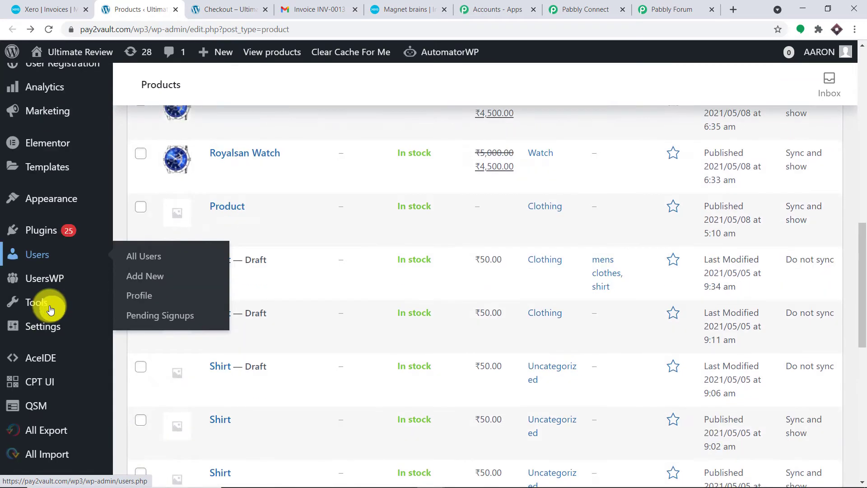
pyautogui.scroll(6, 50, 306)
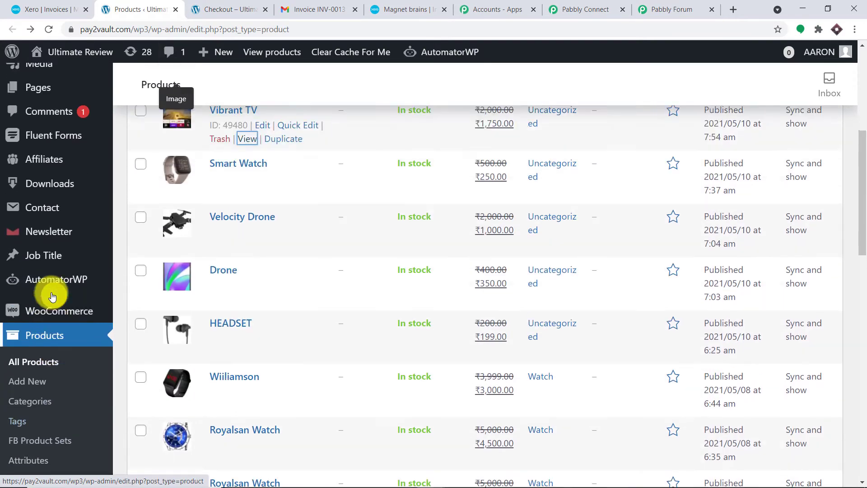
pyautogui.moveTo(64, 319)
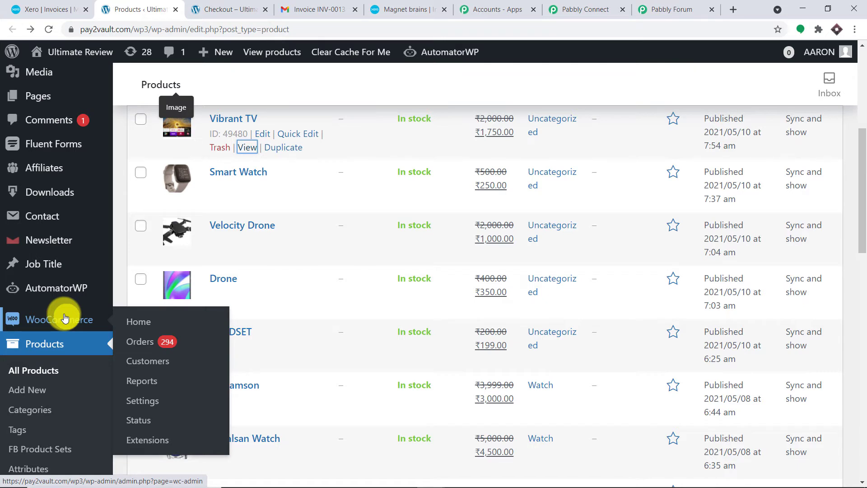
pyautogui.rightClick(150, 401)
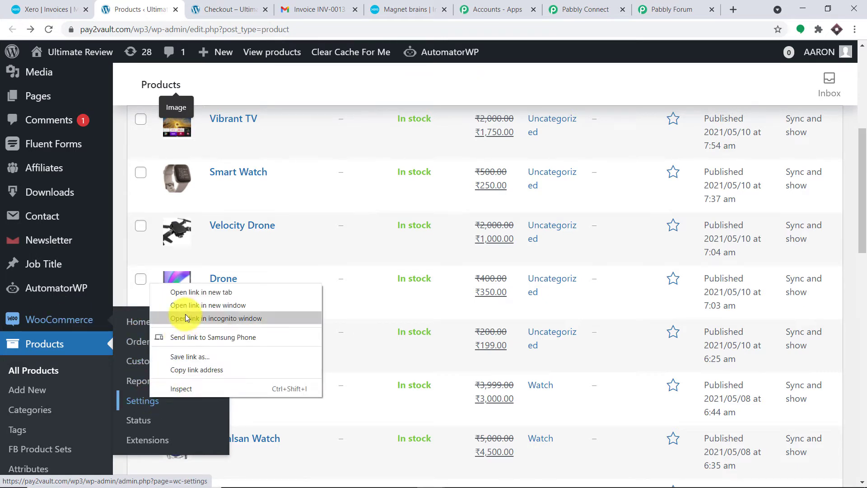
pyautogui.press('Escape')
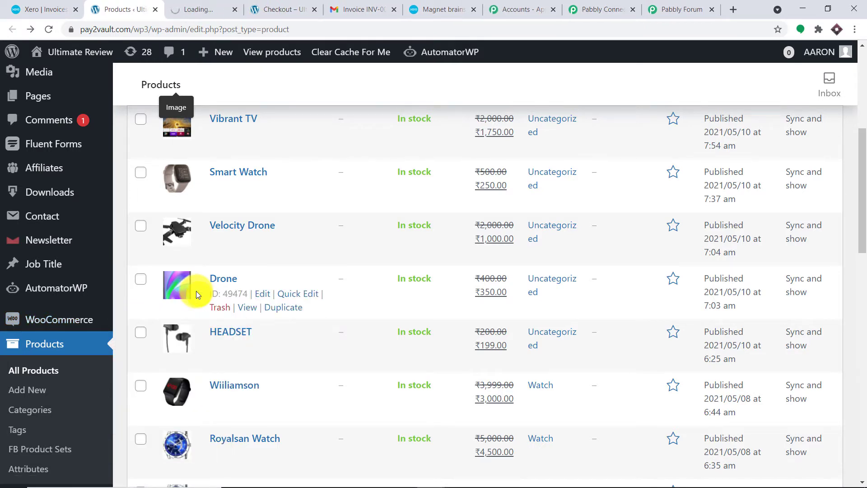
pyautogui.click(224, 4)
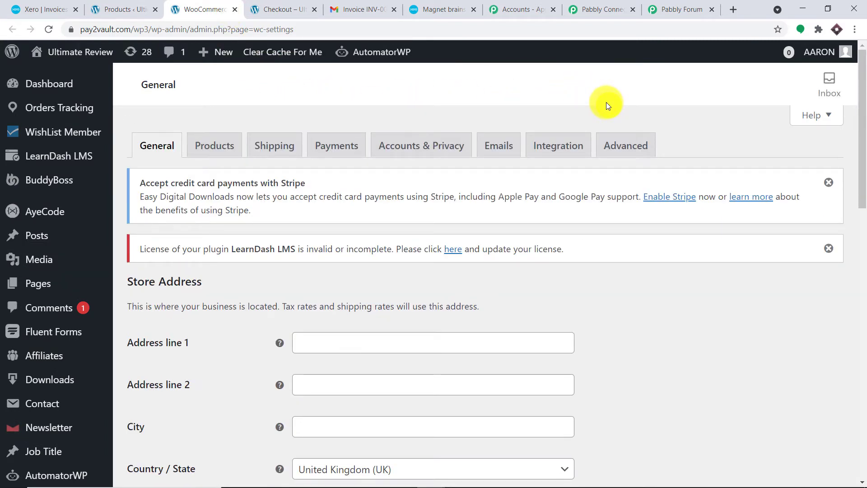
# Step: Open a blank Add webhook form from WooCommerce's Advanced › Webhooks list
pyautogui.click(631, 149)
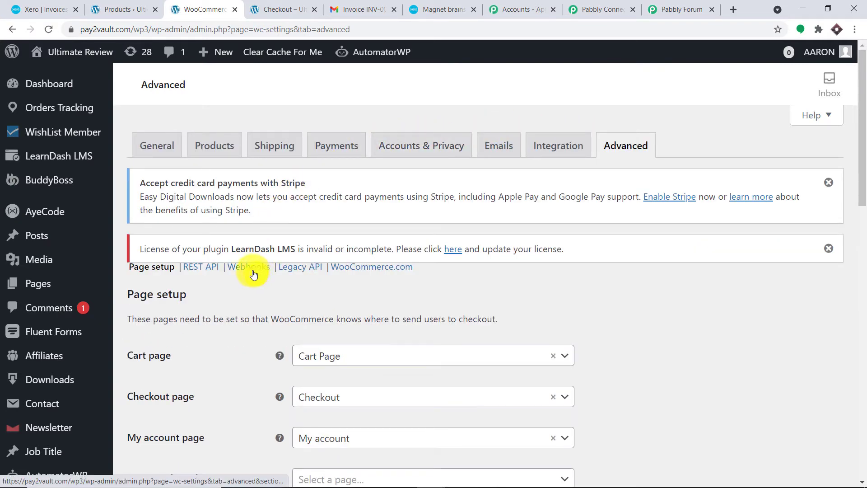
pyautogui.click(249, 271)
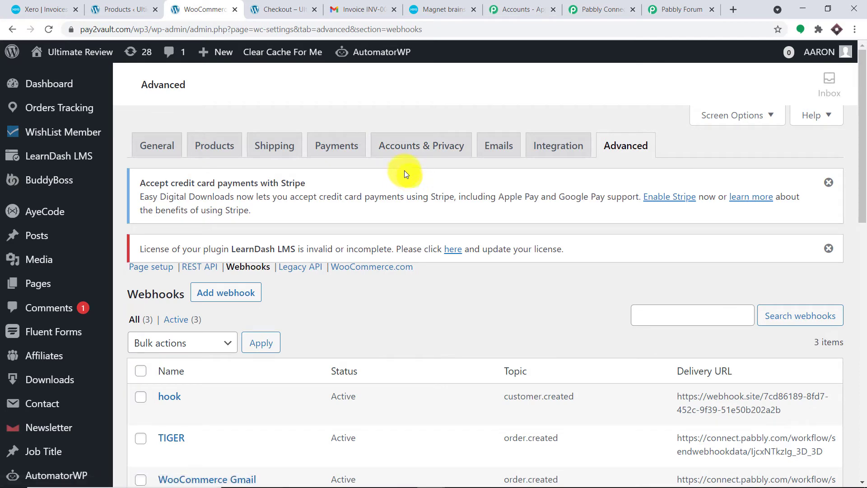
pyautogui.scroll(-1, 399, 286)
pyautogui.scroll(-2, 398, 286)
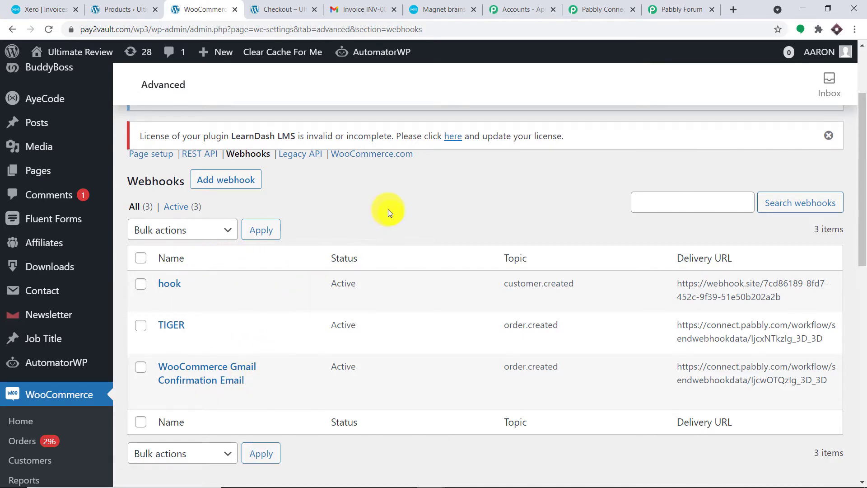
pyautogui.scroll(1, 388, 209)
pyautogui.click(216, 236)
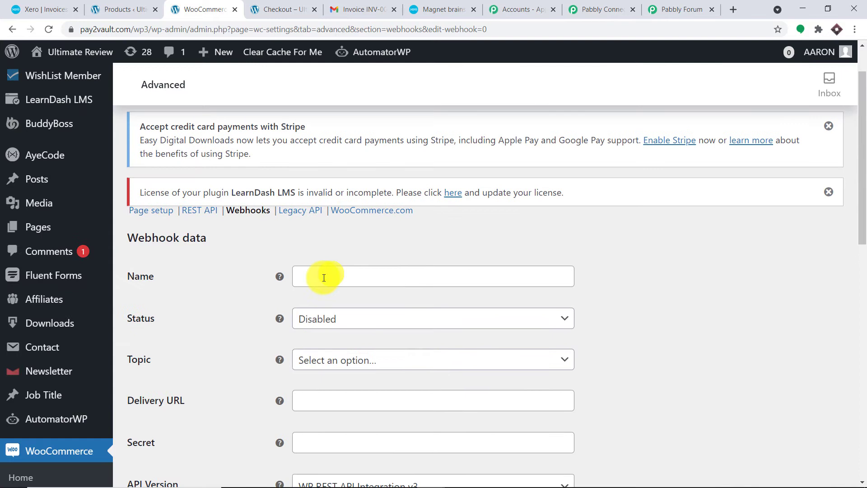
# Step: Name the webhook 'ORDER AND INVOICES' and set its status to Active
pyautogui.click(322, 276)
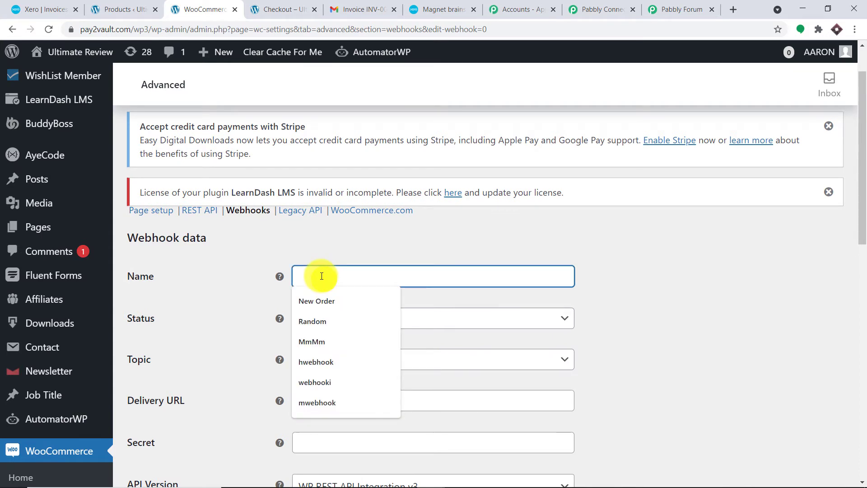
pyautogui.write('ORDER A')
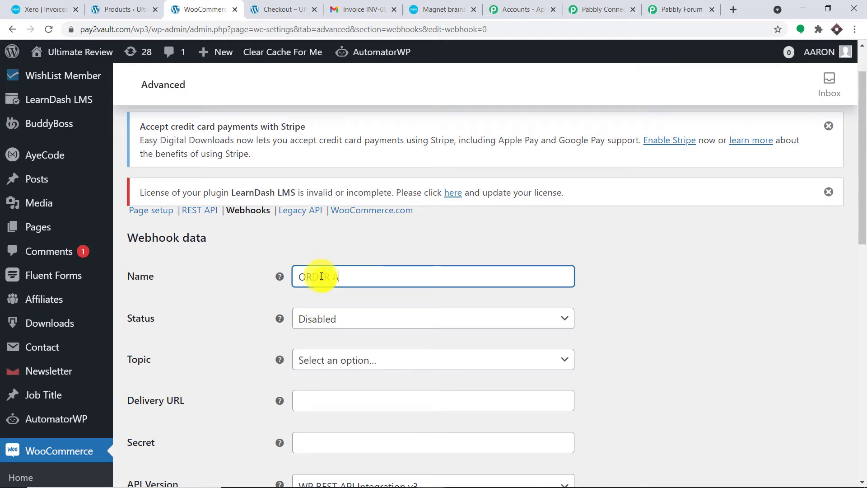
pyautogui.write('ND INVOICES')
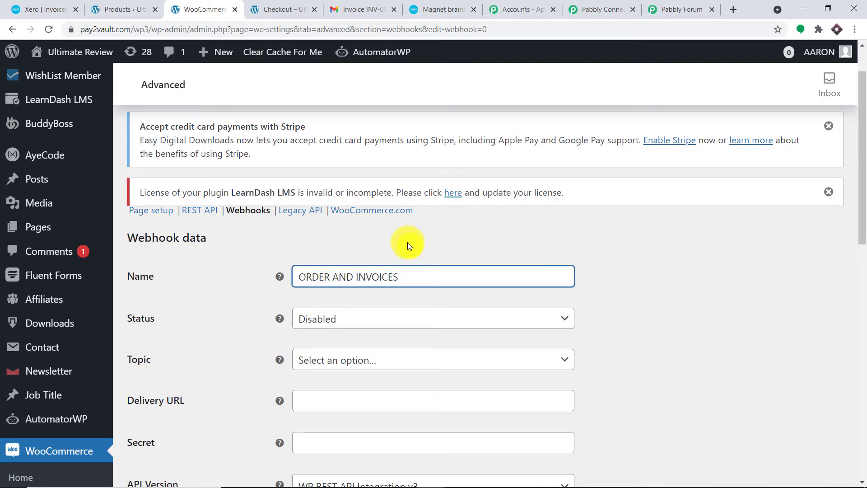
pyautogui.scroll(-2, 410, 242)
pyautogui.scroll(-1, 412, 242)
pyautogui.click(406, 264)
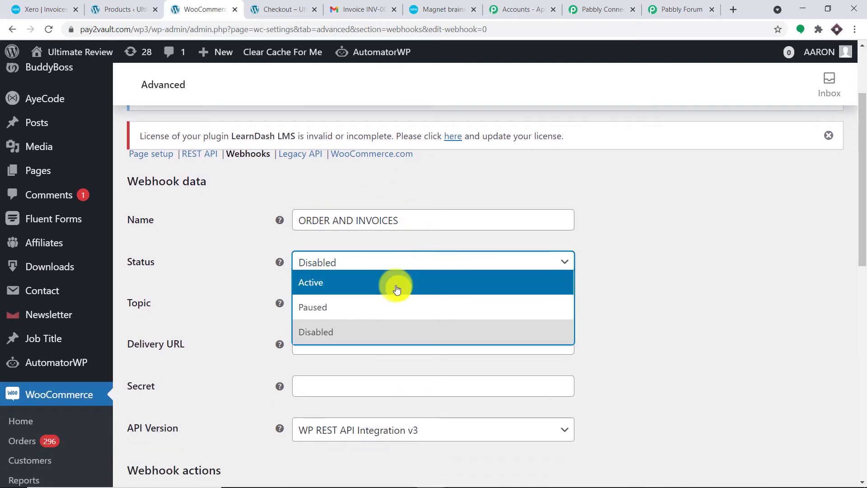
pyautogui.click(396, 283)
# Step: Choose Order created as the topic, then go to Pabbly Connect for the delivery URL
pyautogui.scroll(-4, 590, 242)
pyautogui.click(374, 197)
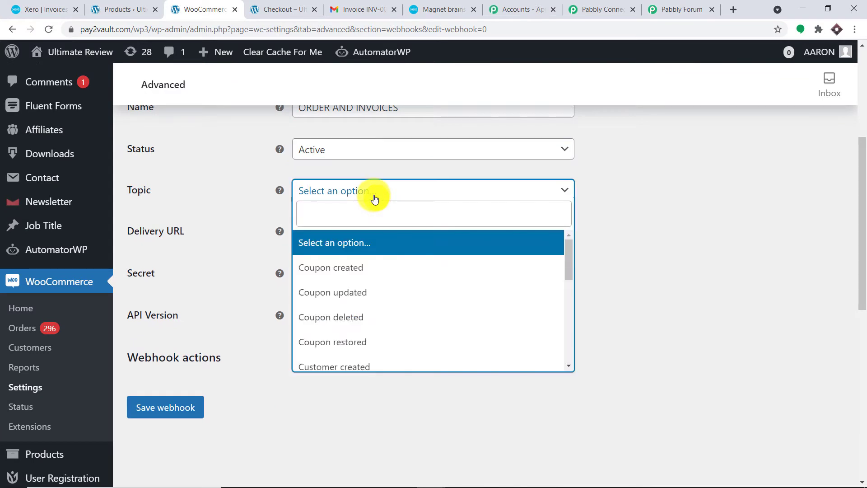
pyautogui.write('ORDER')
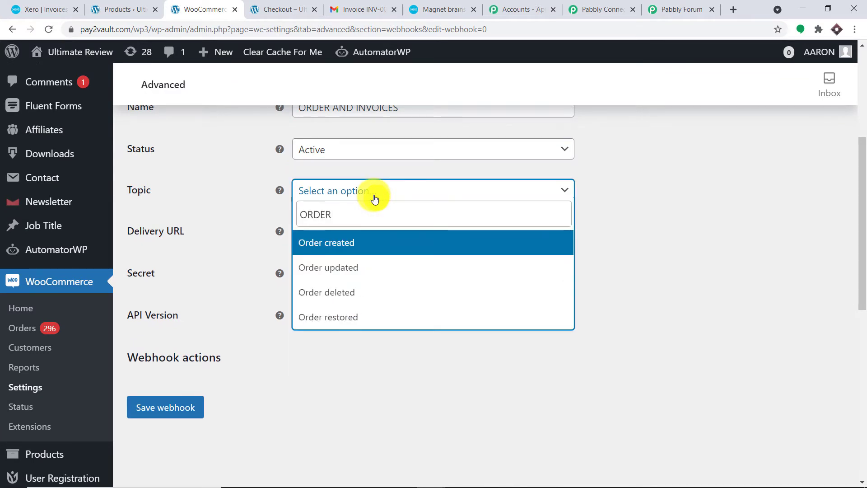
pyautogui.click(374, 243)
pyautogui.scroll(3, 681, 201)
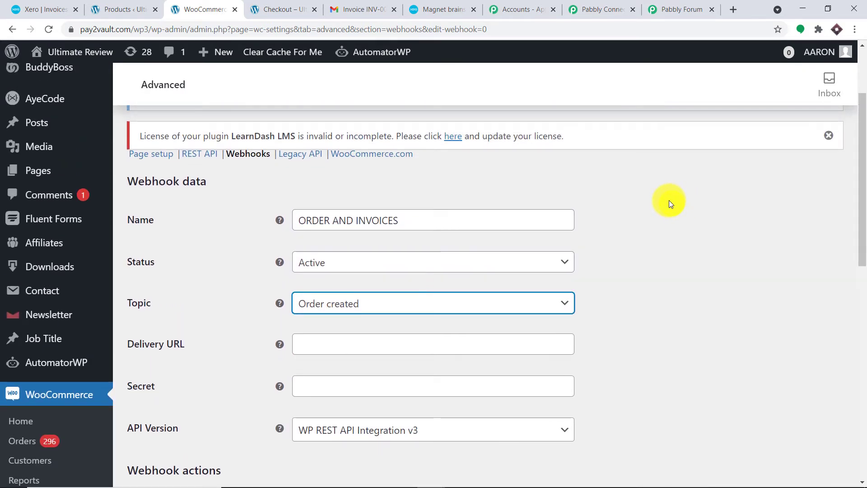
pyautogui.scroll(-3, 668, 200)
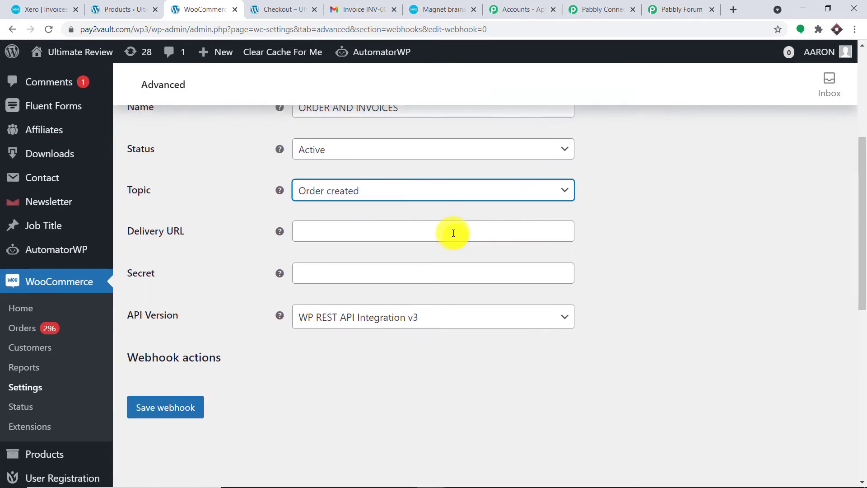
pyautogui.click(453, 233)
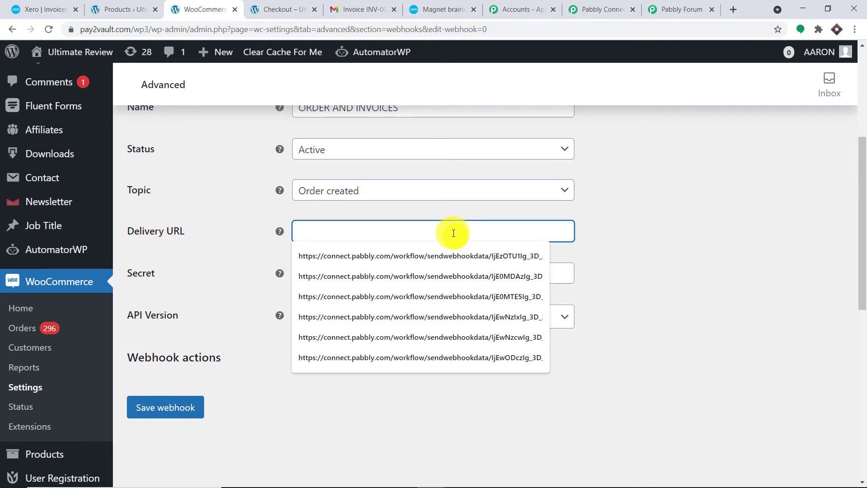
pyautogui.click(623, 9)
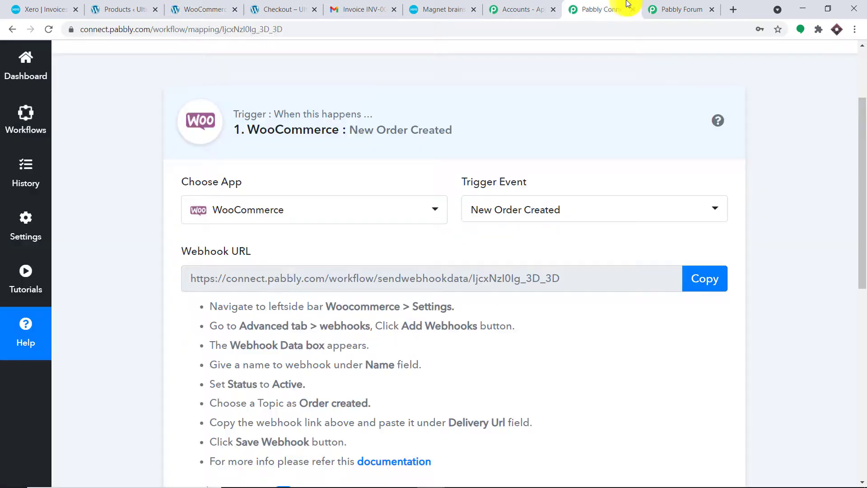
# Step: Copy the Pabbly workflow's webhook URL and return to the WooCommerce webhook form
pyautogui.click(704, 279)
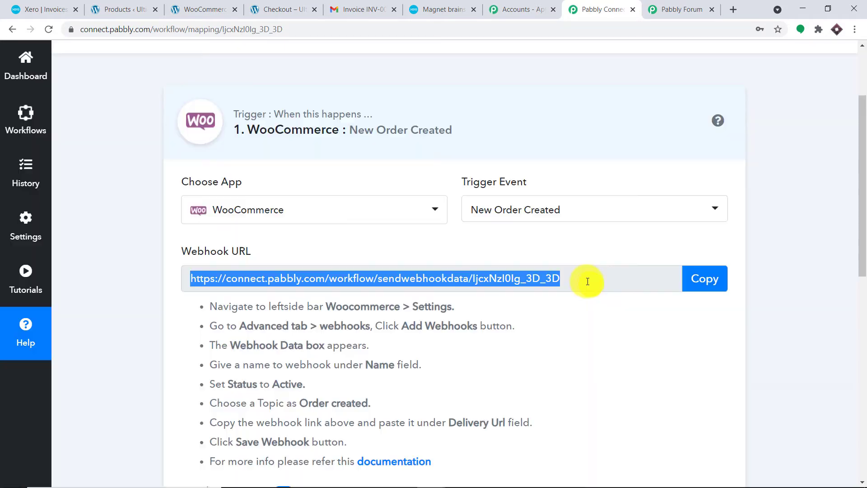
pyautogui.scroll(-2, 587, 281)
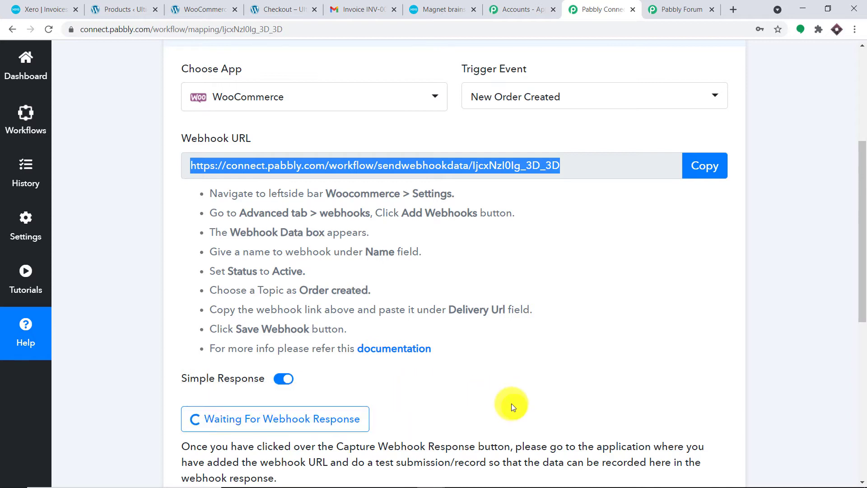
pyautogui.click(208, 10)
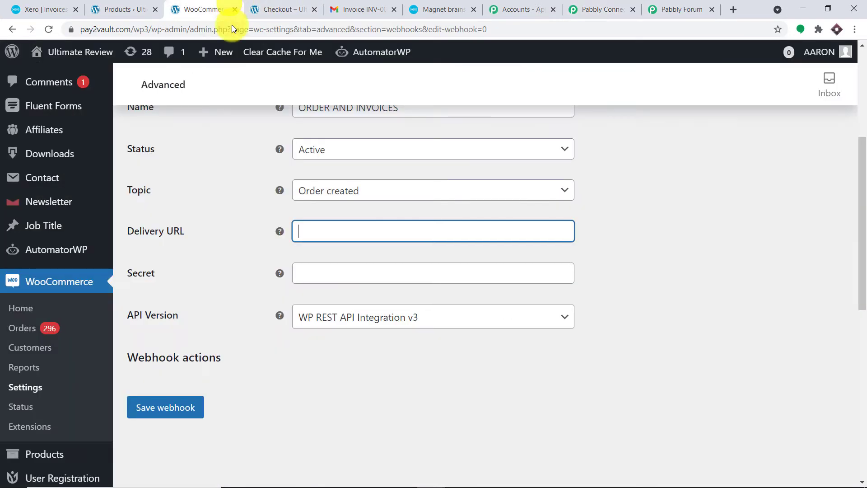
# Step: Paste the Pabbly URL as Delivery URL and save the ORDER AND INVOICES webhook
pyautogui.click(353, 228)
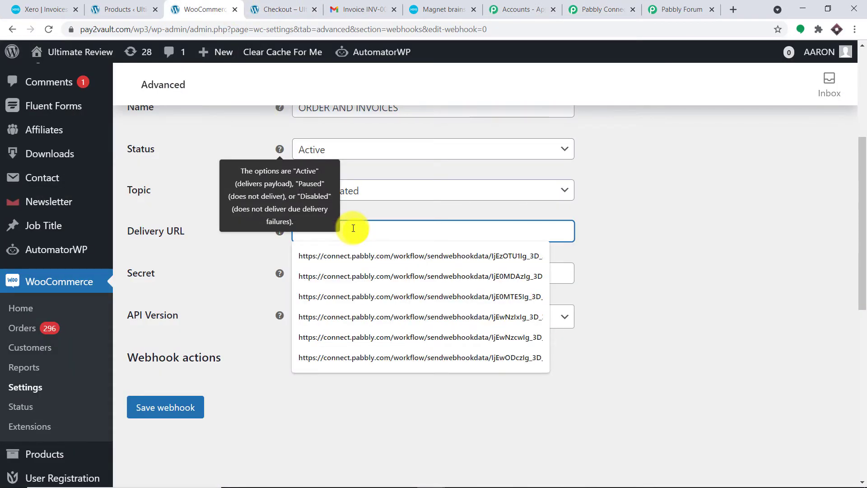
pyautogui.hotkey('ctrl', 'v')
pyautogui.click(665, 215)
pyautogui.scroll(-2, 665, 217)
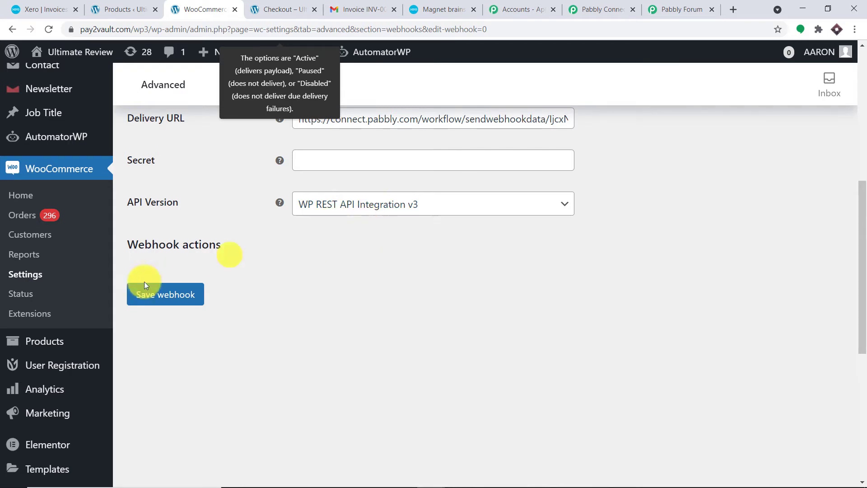
pyautogui.click(145, 297)
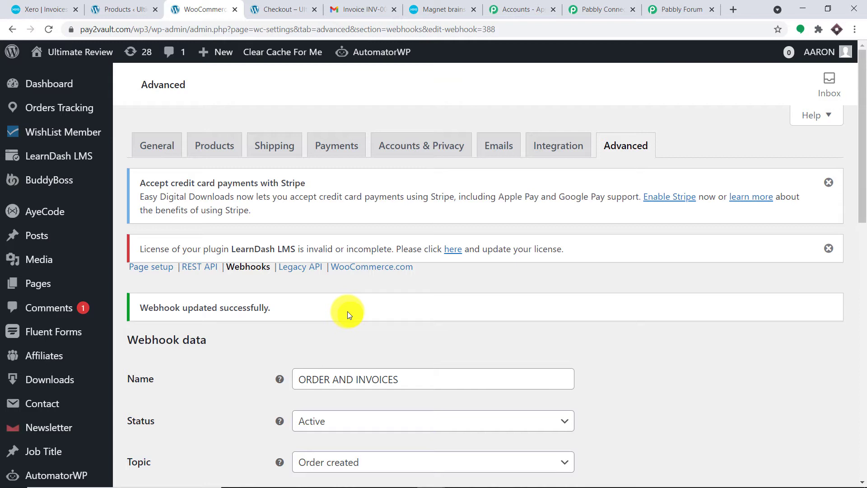
pyautogui.click(601, 9)
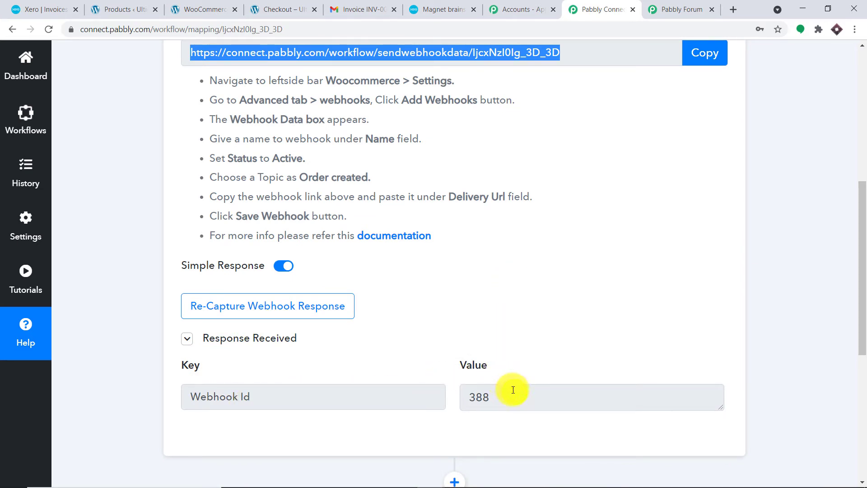
# Step: Discard the captured Webhook Id 388 response and wait for a fresh webhook response
pyautogui.moveTo(499, 393); pyautogui.dragTo(459, 397)
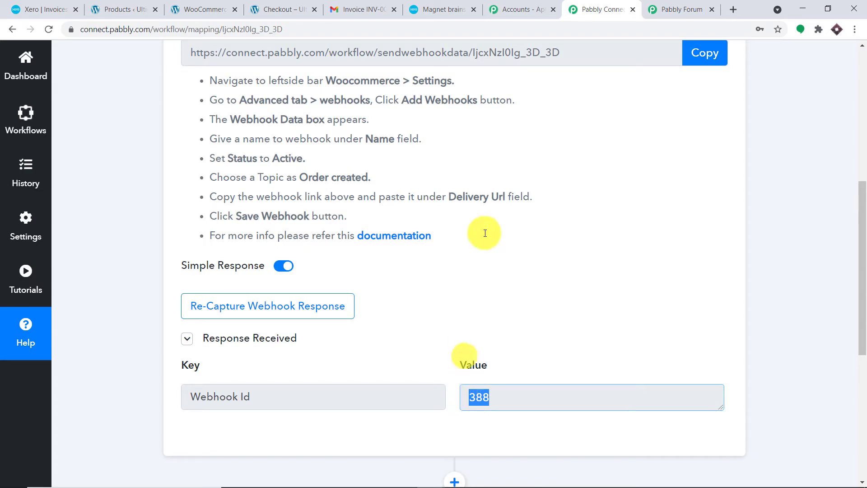
pyautogui.click(306, 311)
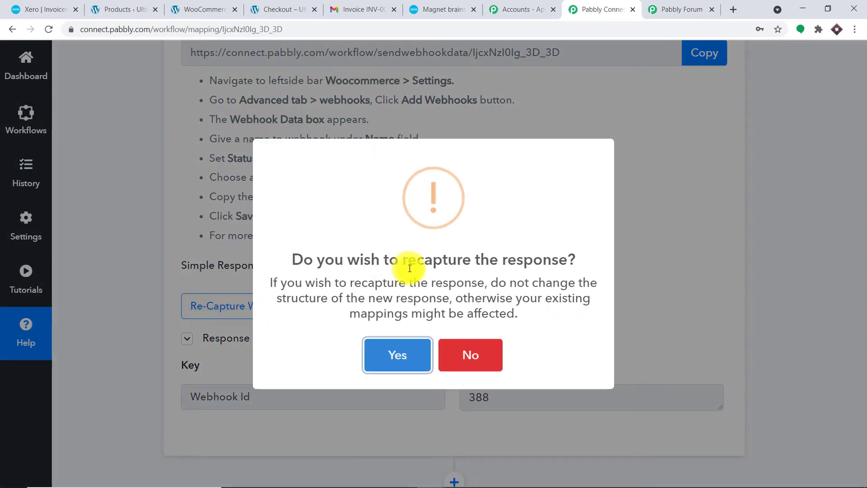
pyautogui.click(397, 355)
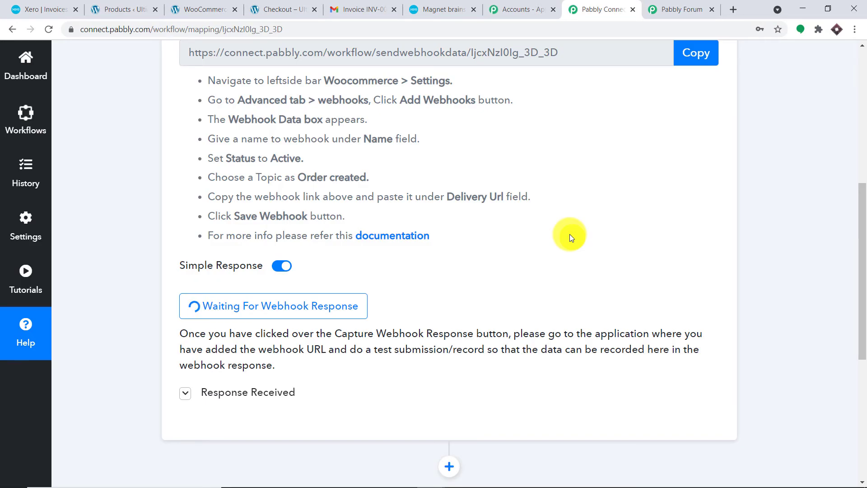
# Step: Open the Velocity Drone product's storefront page in a new tab from the Products list
pyautogui.click(194, 8)
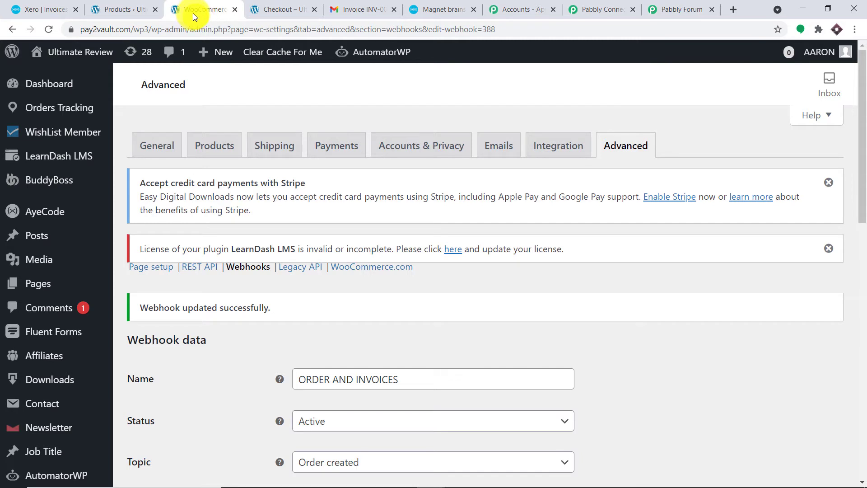
pyautogui.click(124, 9)
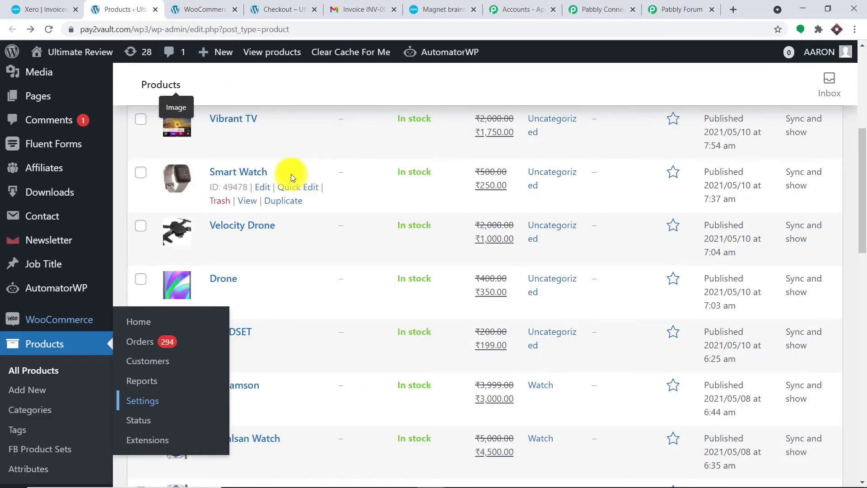
pyautogui.scroll(-2, 332, 208)
pyautogui.scroll(1, 315, 222)
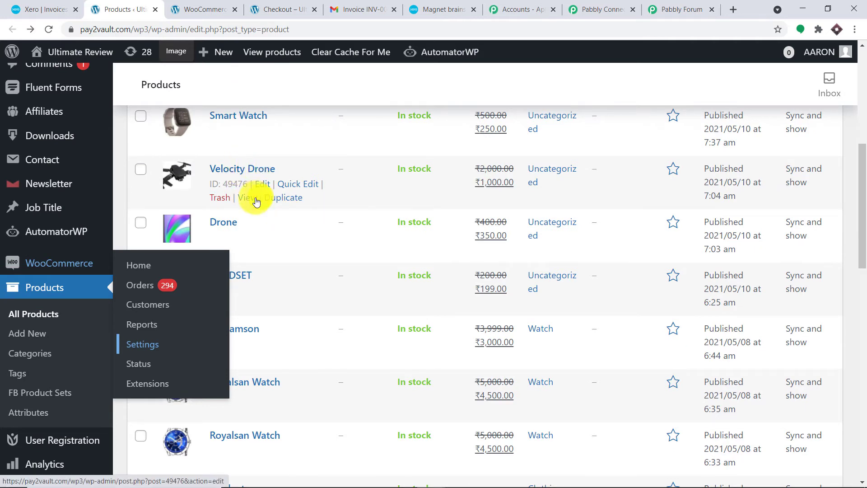
pyautogui.click(255, 200)
pyautogui.rightClick(255, 199)
pyautogui.click(265, 204)
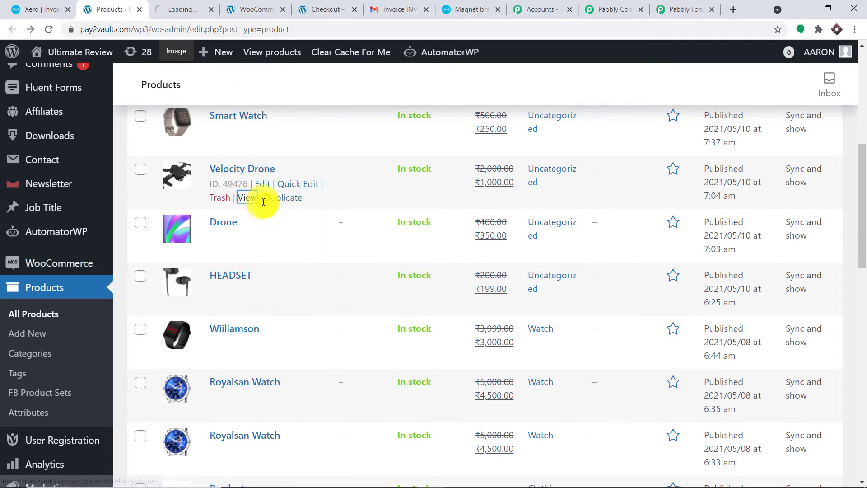
# Step: Put one Velocity Drone at ₹1,000.00 in the cart and proceed to checkout
pyautogui.click(181, 7)
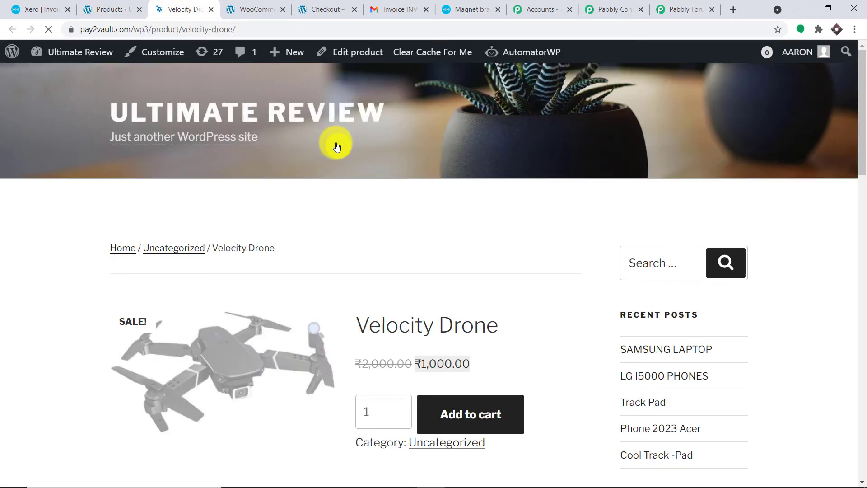
pyautogui.scroll(-2, 442, 204)
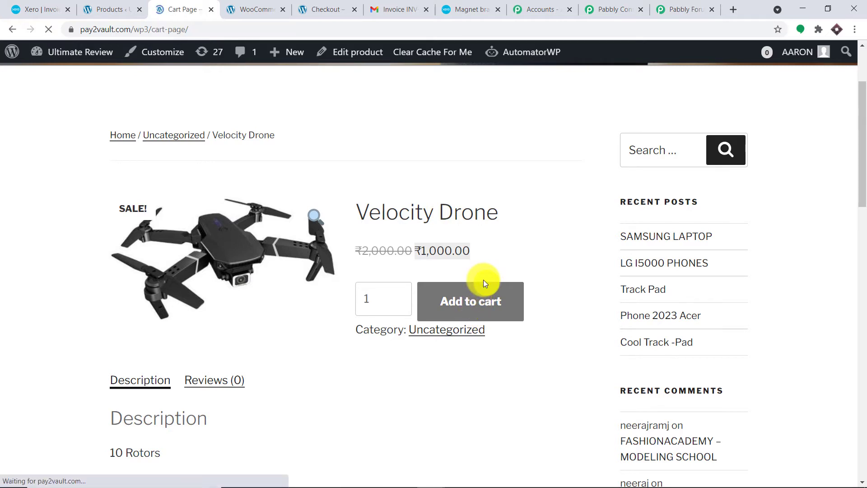
pyautogui.scroll(-5, 472, 268)
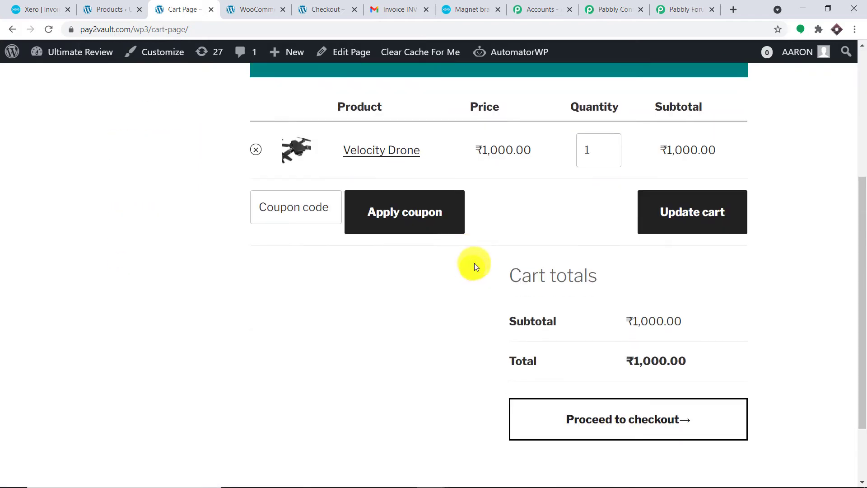
pyautogui.click(603, 431)
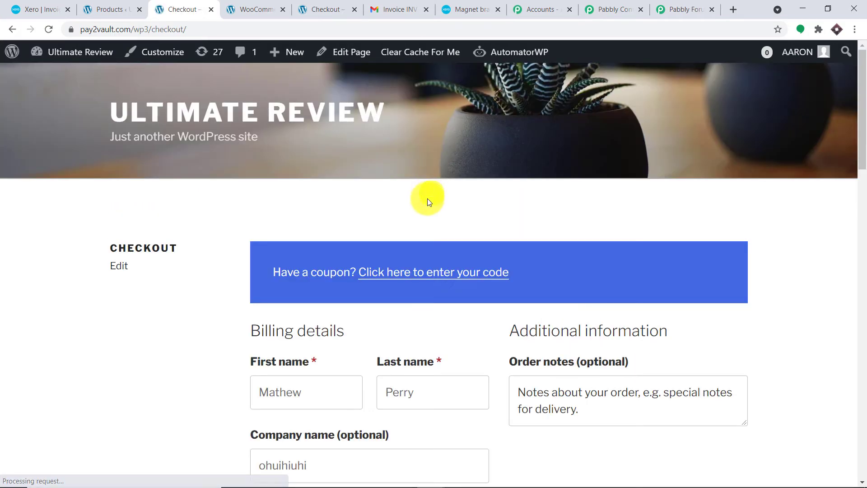
# Step: Fill the checkout billing details from a saved customer autofill entry
pyautogui.scroll(-3, 427, 199)
pyautogui.click(274, 224)
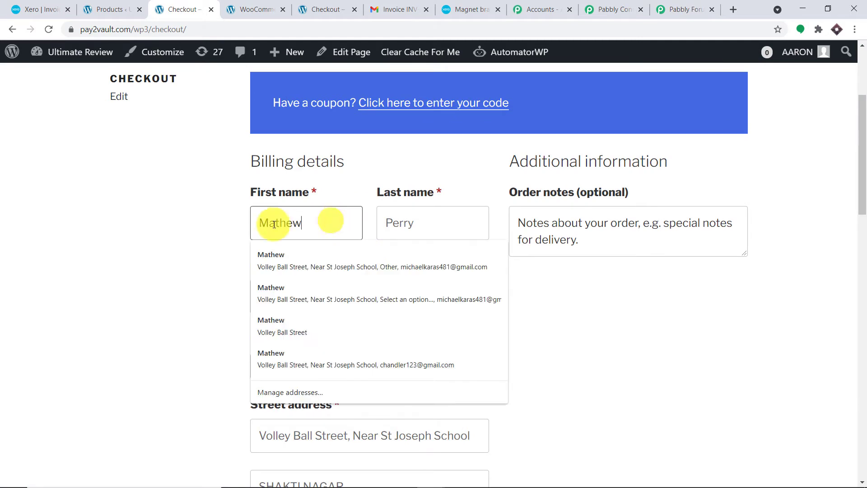
pyautogui.doubleClick(250, 227)
pyautogui.press('BackSpace')
pyautogui.write('L')
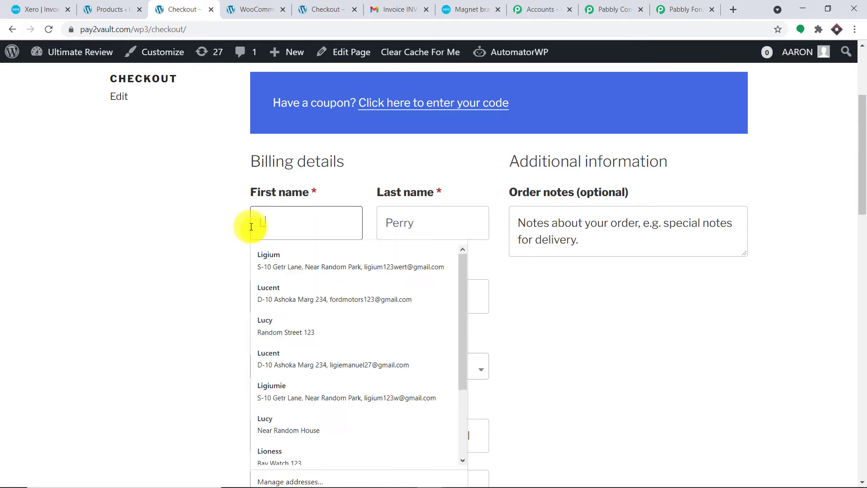
pyautogui.click(285, 256)
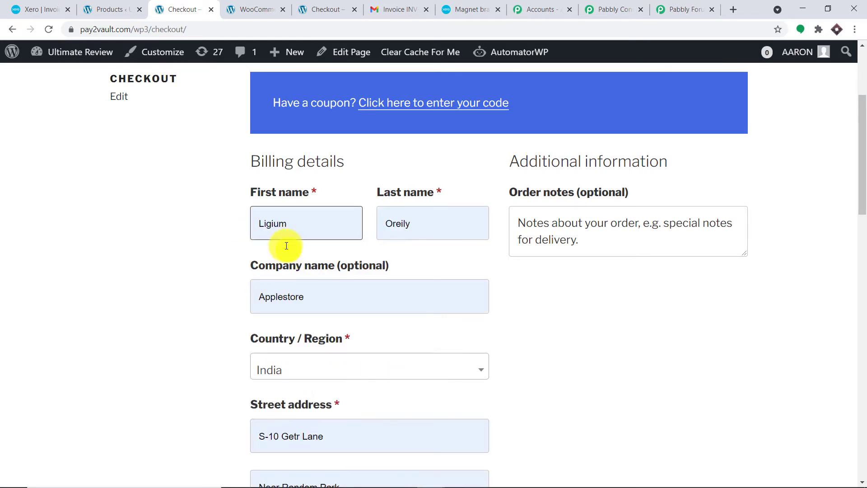
pyautogui.scroll(-8, 336, 200)
pyautogui.scroll(9, 387, 201)
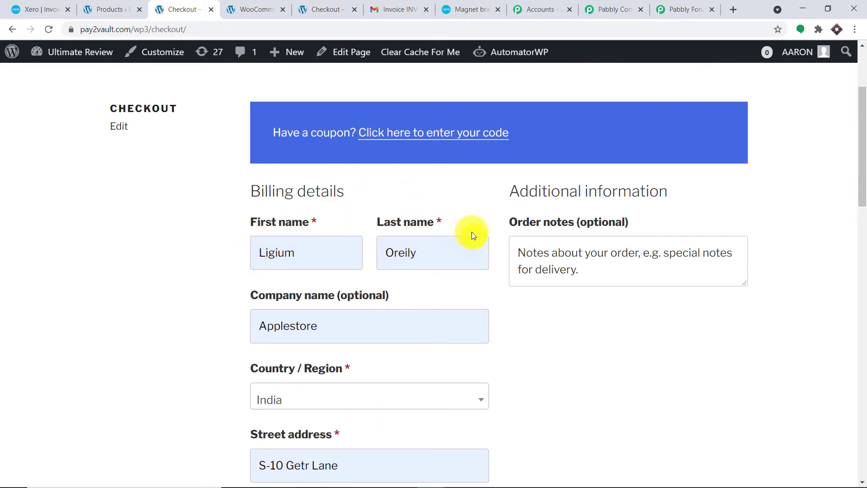
pyautogui.scroll(-3, 448, 241)
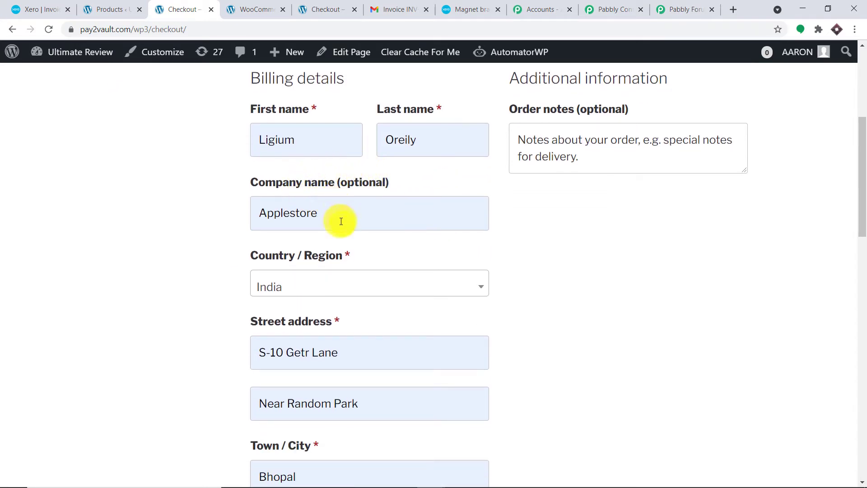
pyautogui.scroll(-3, 336, 229)
pyautogui.scroll(-2, 330, 187)
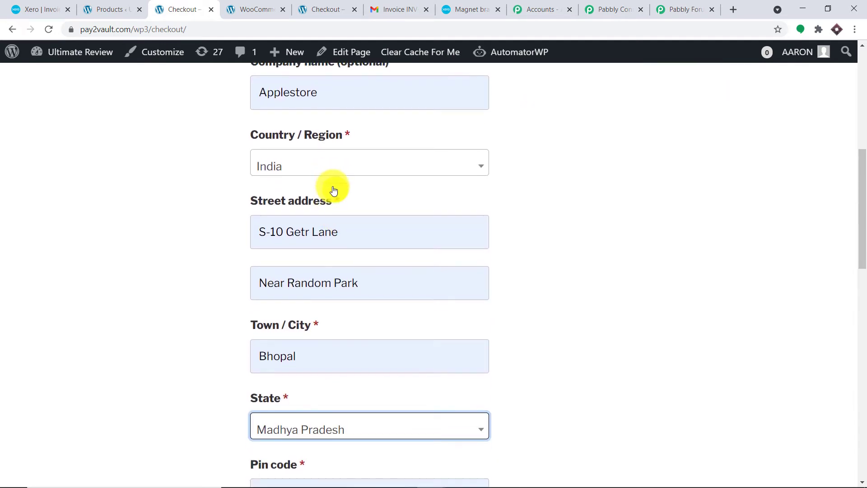
pyautogui.scroll(-2, 350, 187)
pyautogui.scroll(-6, 353, 187)
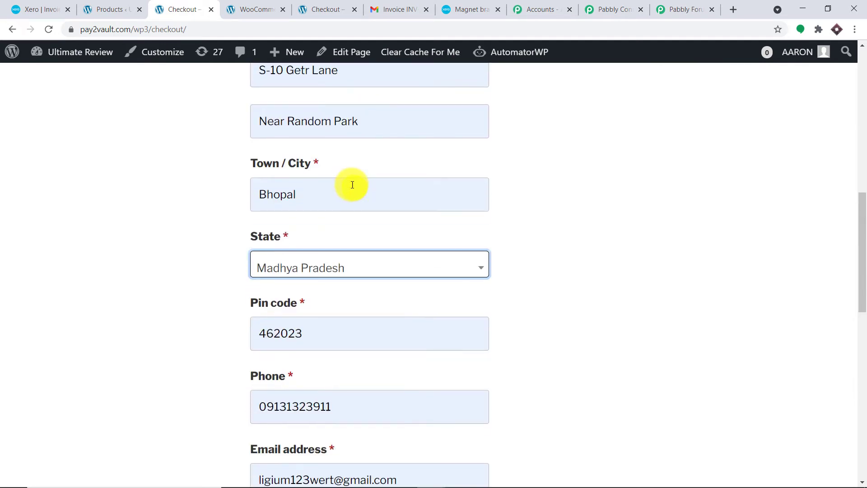
pyautogui.scroll(-3, 352, 185)
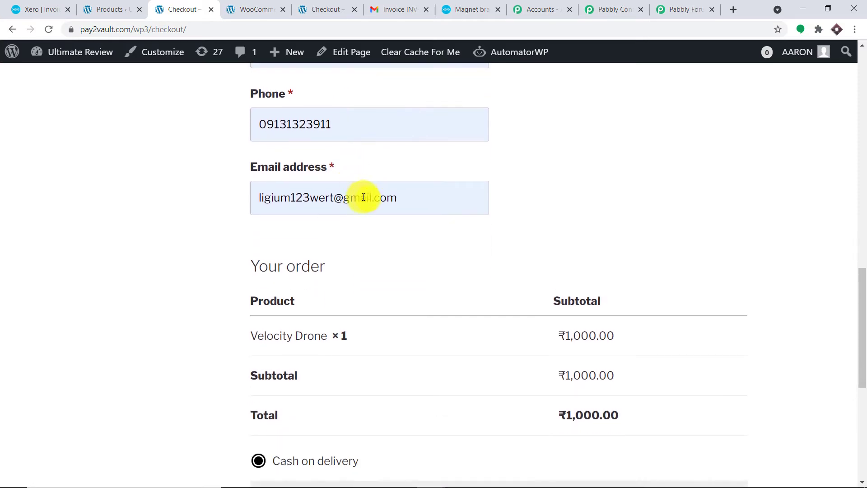
# Step: Replace the user part of the billing e-mail and place the cash-on-delivery order
pyautogui.doubleClick(335, 201)
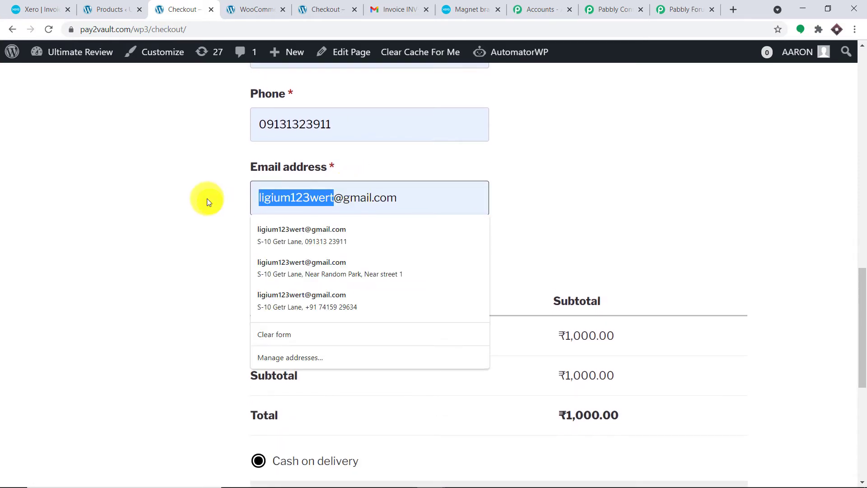
pyautogui.press('BackSpace')
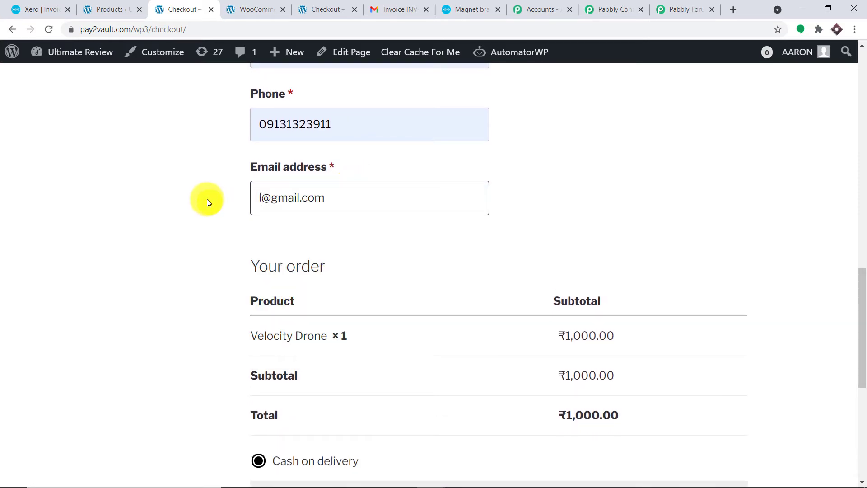
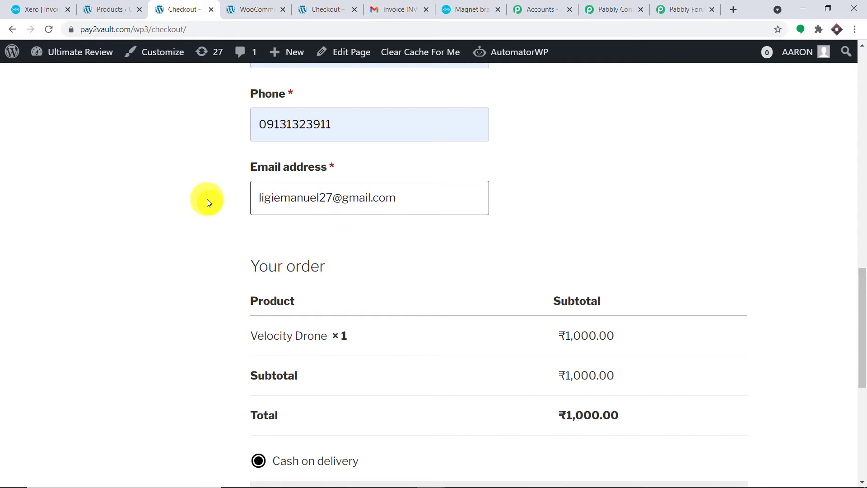
pyautogui.scroll(8, 543, 162)
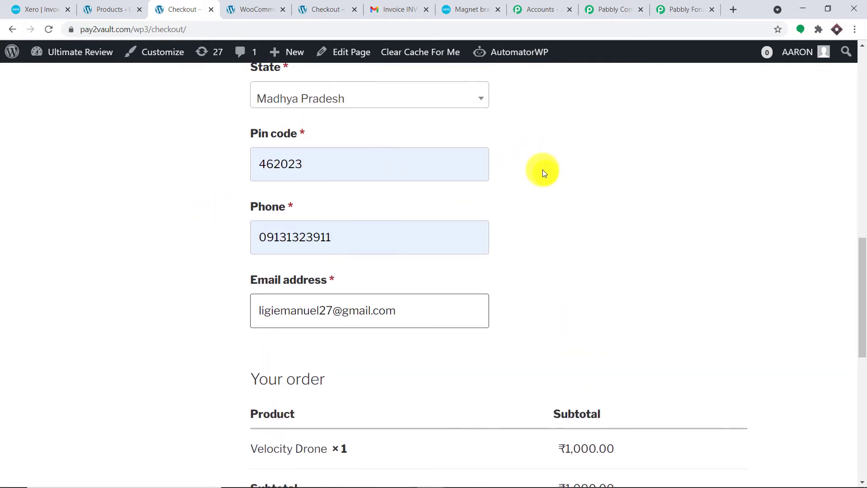
pyautogui.scroll(-10, 542, 163)
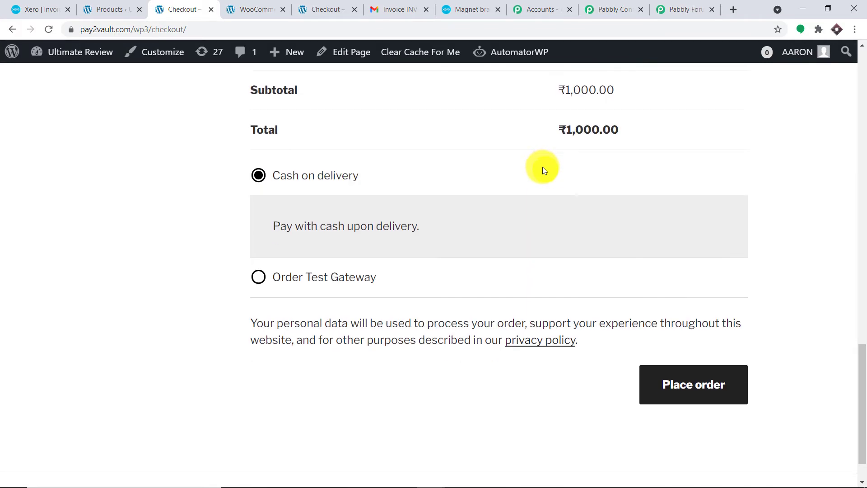
pyautogui.click(678, 342)
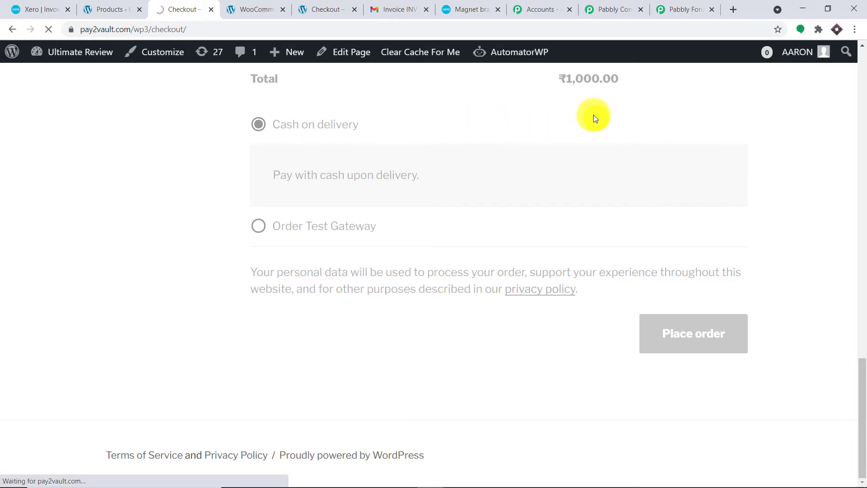
# Step: Check the confirmation's updated e-mail and ₹1,000.00 total, then return to Pabbly Connect
pyautogui.scroll(-2, 262, 253)
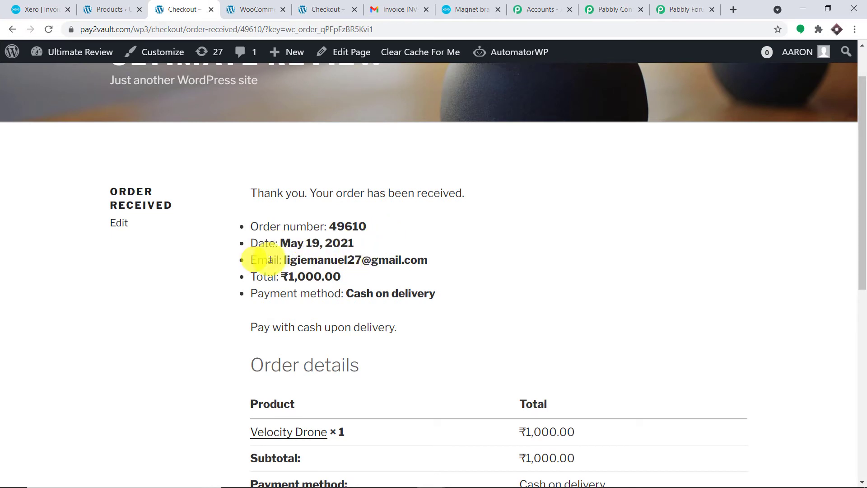
pyautogui.moveTo(430, 261); pyautogui.dragTo(286, 260)
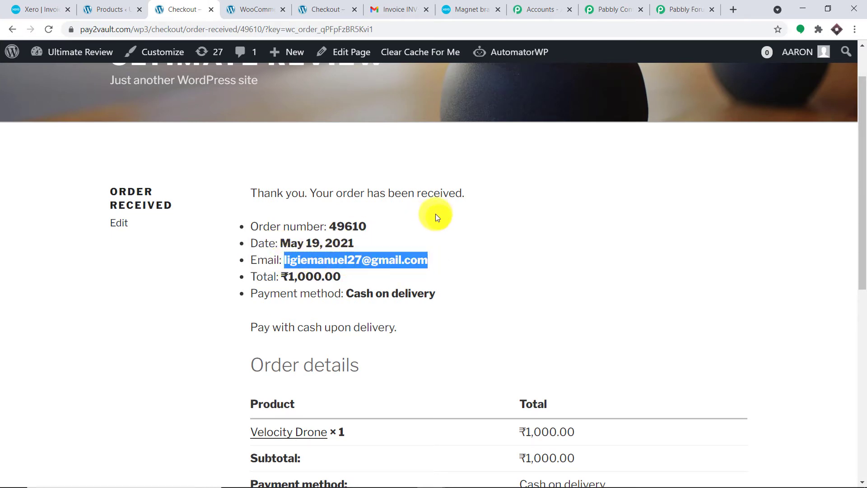
pyautogui.scroll(-1, 426, 220)
pyautogui.click(356, 221)
pyautogui.moveTo(355, 221); pyautogui.dragTo(291, 225)
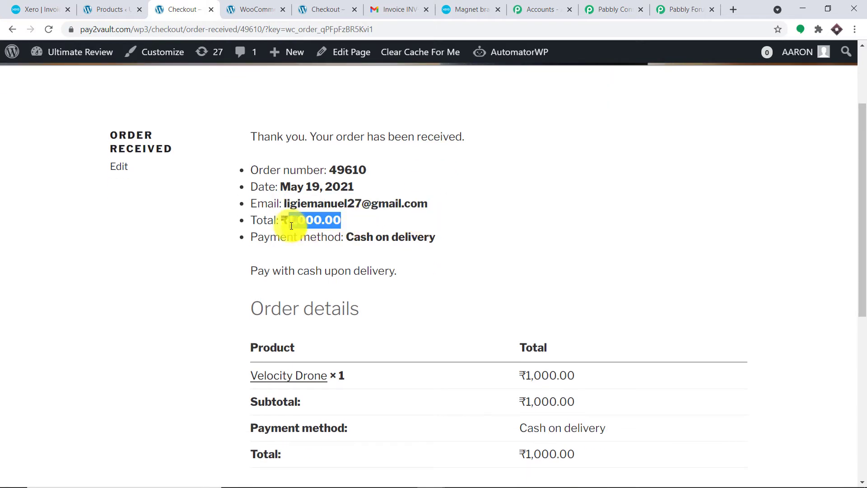
pyautogui.scroll(-2, 431, 190)
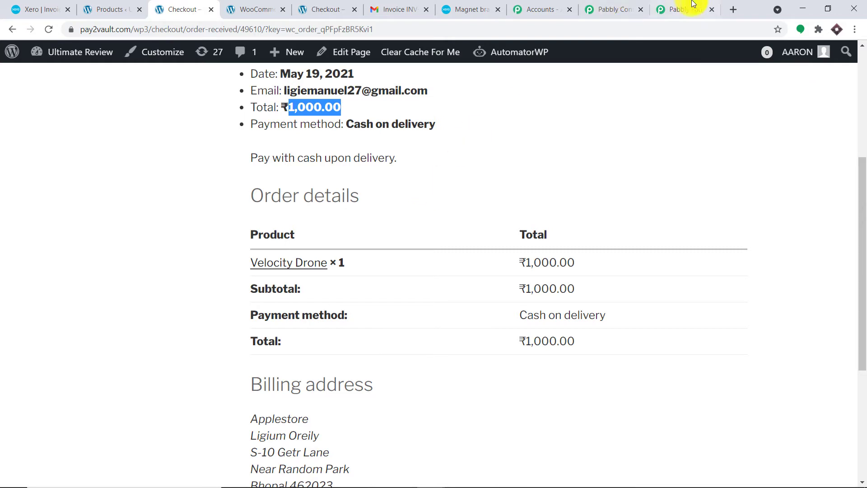
pyautogui.click(627, 7)
# Step: Check the captured response's billing first name and address fields
pyautogui.scroll(-4, 607, 309)
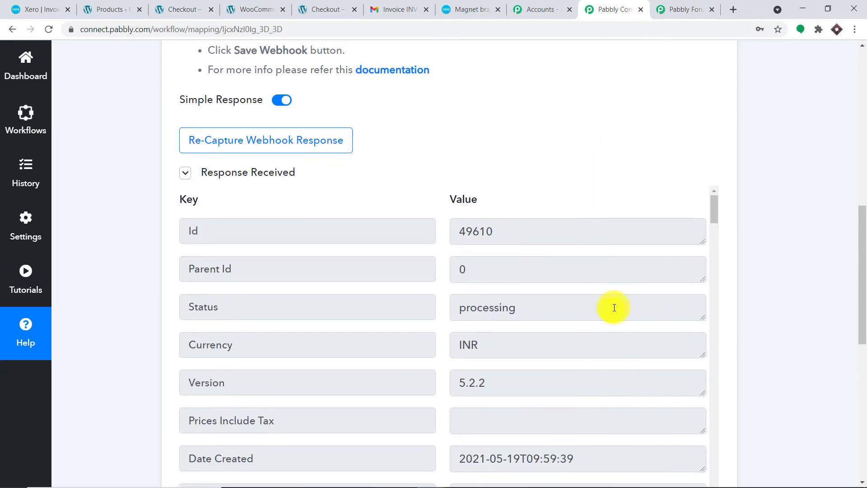
pyautogui.moveTo(861, 266); pyautogui.dragTo(861, 296)
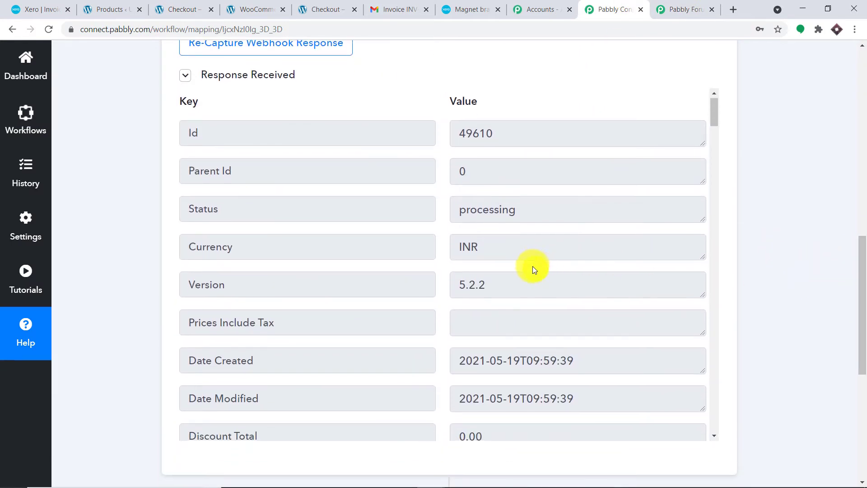
pyautogui.scroll(-10, 532, 267)
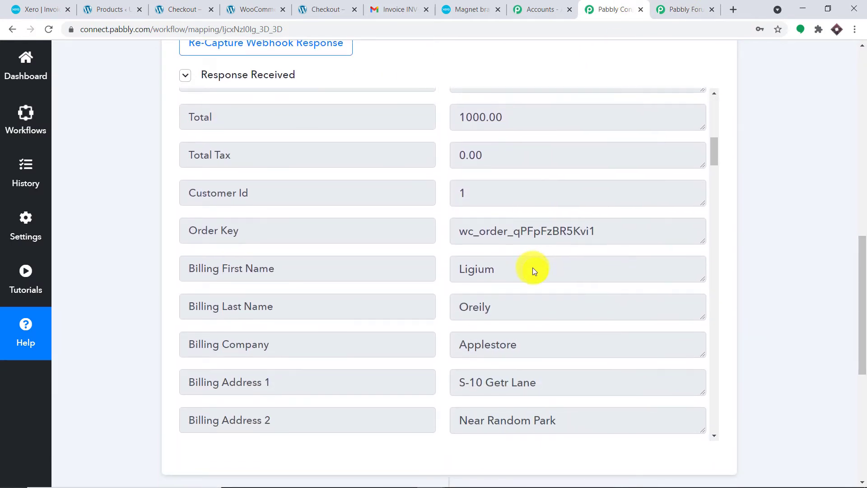
pyautogui.scroll(-2, 533, 270)
pyautogui.doubleClick(496, 214)
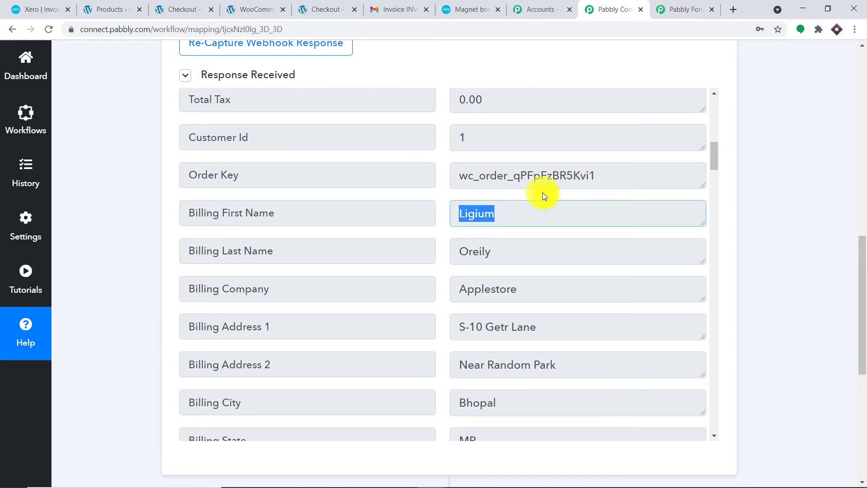
pyautogui.scroll(-5, 544, 212)
pyautogui.moveTo(493, 140); pyautogui.dragTo(451, 131)
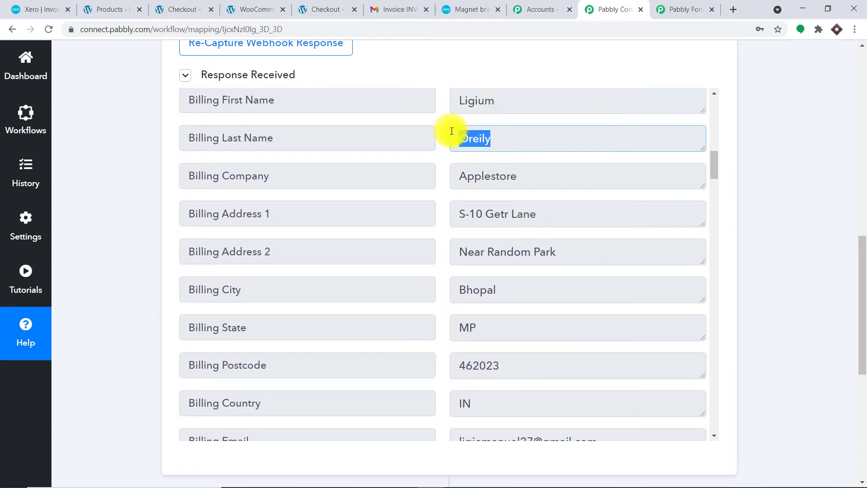
# Step: Verify billing state MP, postcode 462023 and the e-mail, then add a new workflow step
pyautogui.scroll(-1, 549, 156)
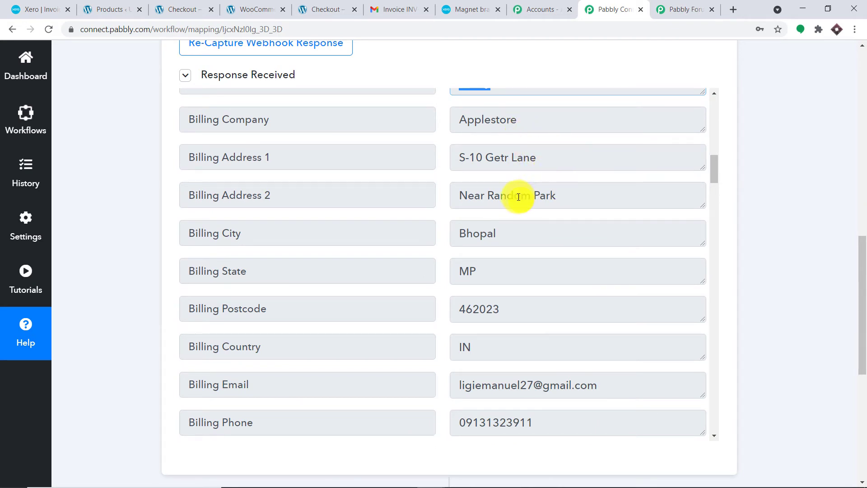
pyautogui.scroll(-1, 462, 223)
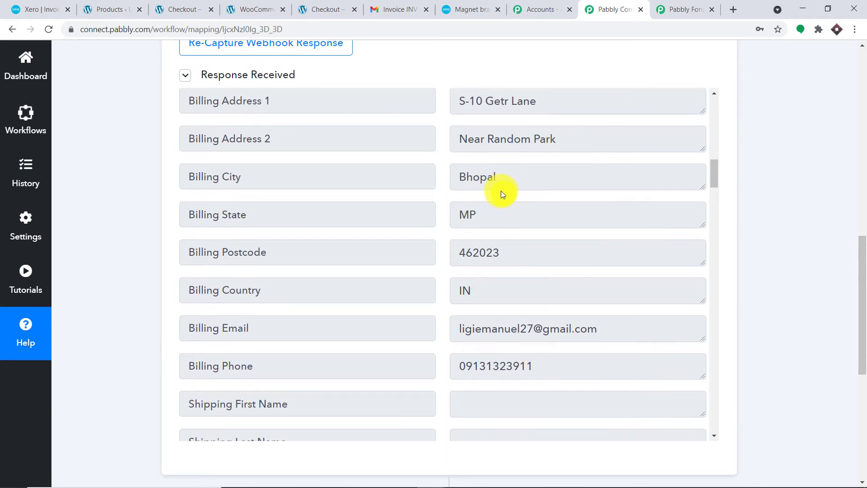
pyautogui.scroll(-1, 501, 221)
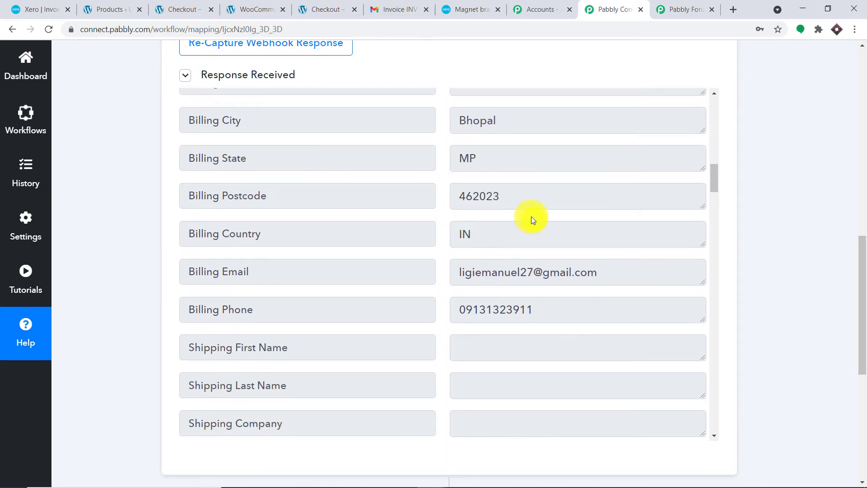
pyautogui.scroll(-1, 492, 226)
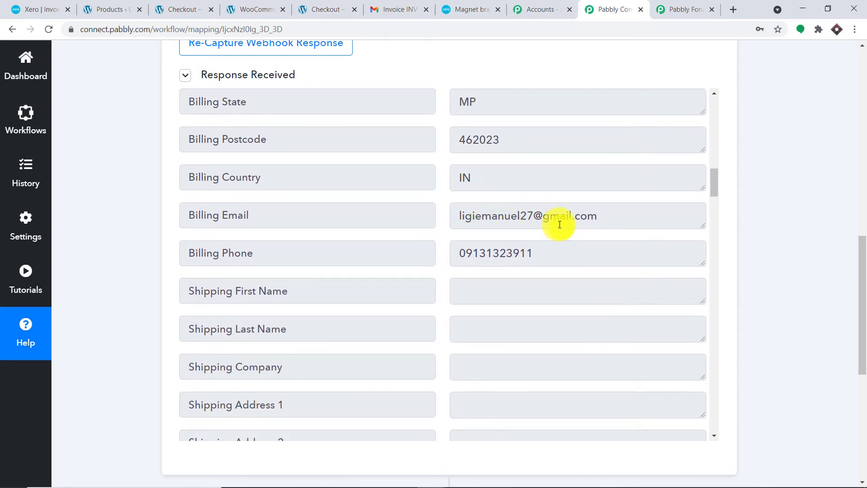
pyautogui.moveTo(601, 216); pyautogui.dragTo(459, 219)
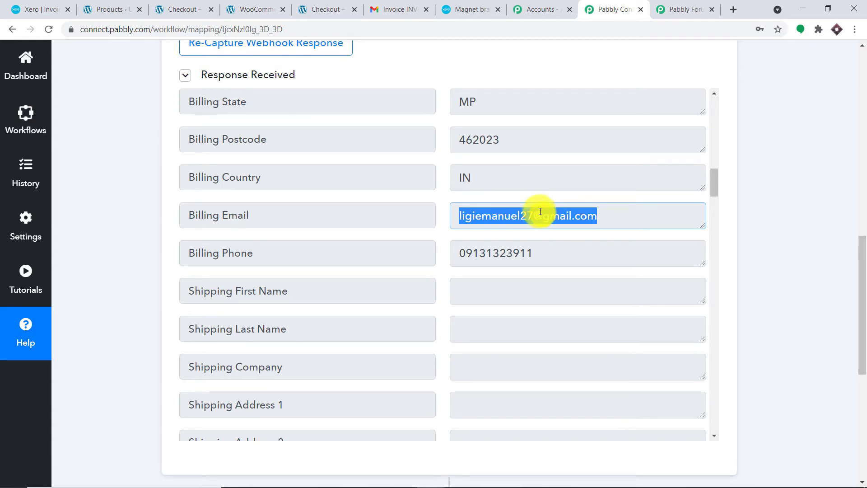
pyautogui.moveTo(853, 265); pyautogui.dragTo(857, 384)
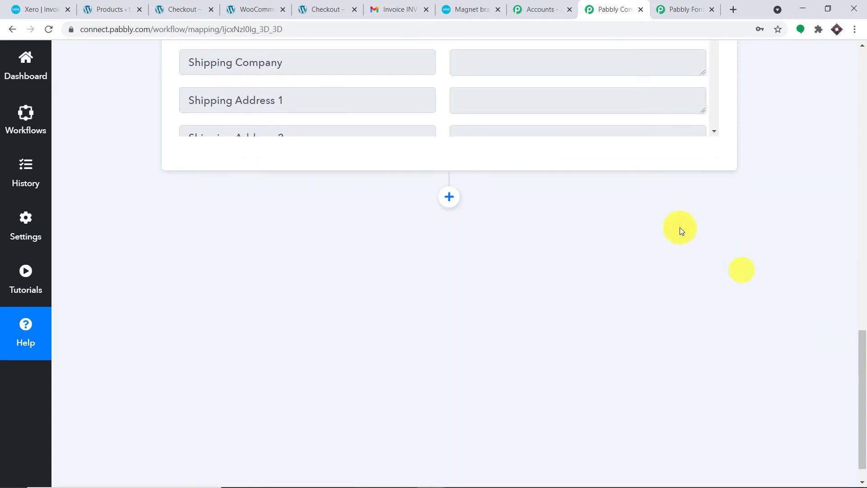
pyautogui.click(454, 197)
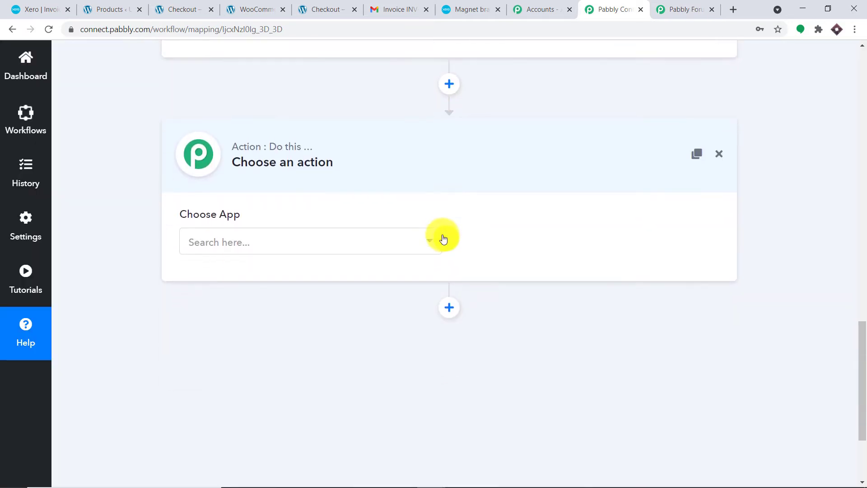
# Step: Set the new action step to Xero's Create an Invoice event and start connecting the account
pyautogui.click(372, 243)
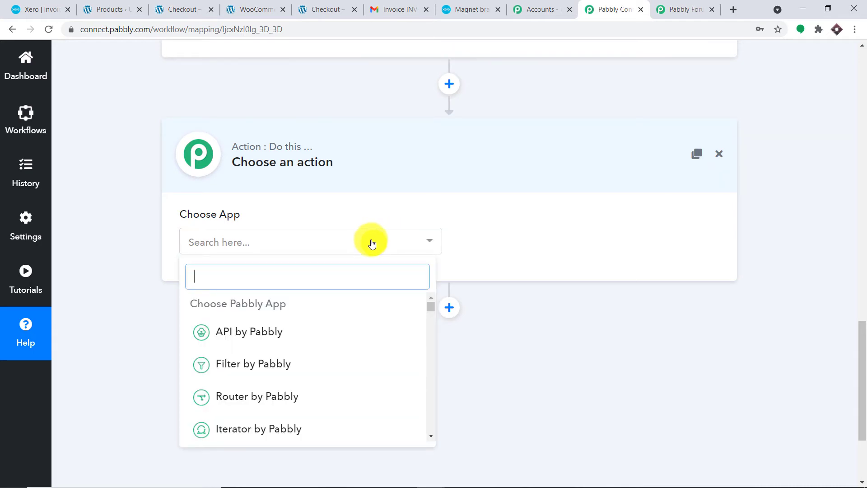
pyautogui.write('xer')
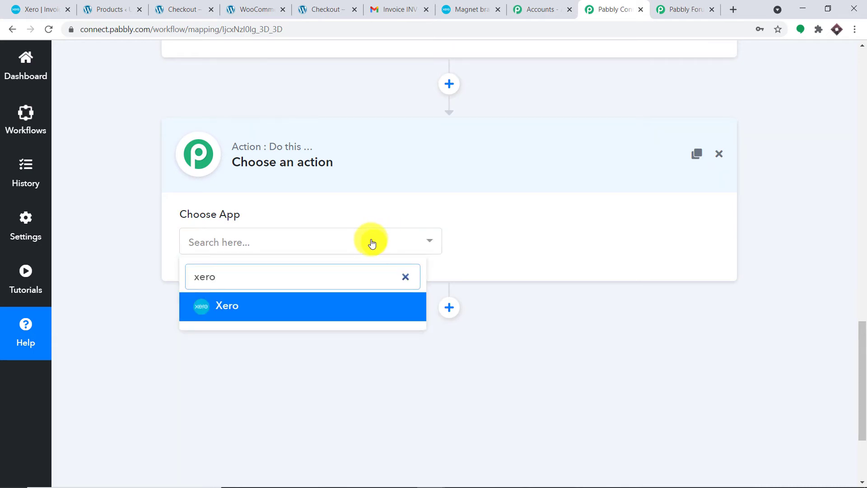
pyautogui.write('o')
pyautogui.click(361, 303)
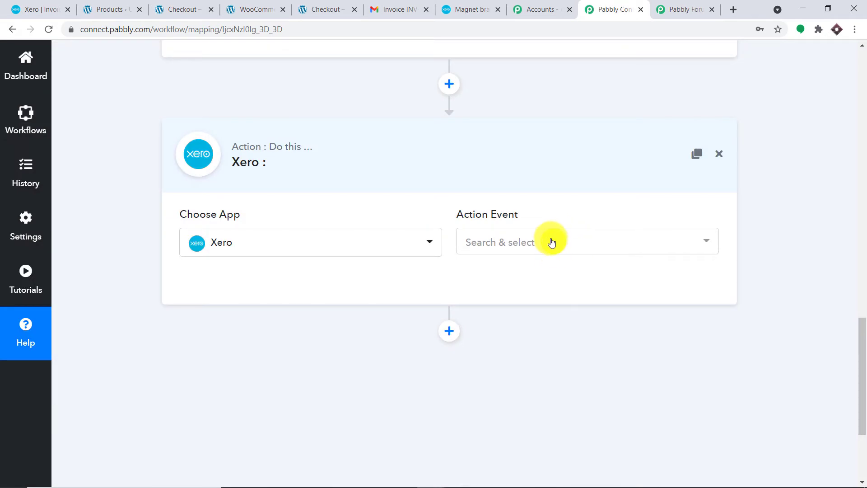
pyautogui.click(552, 242)
pyautogui.scroll(-2, 555, 315)
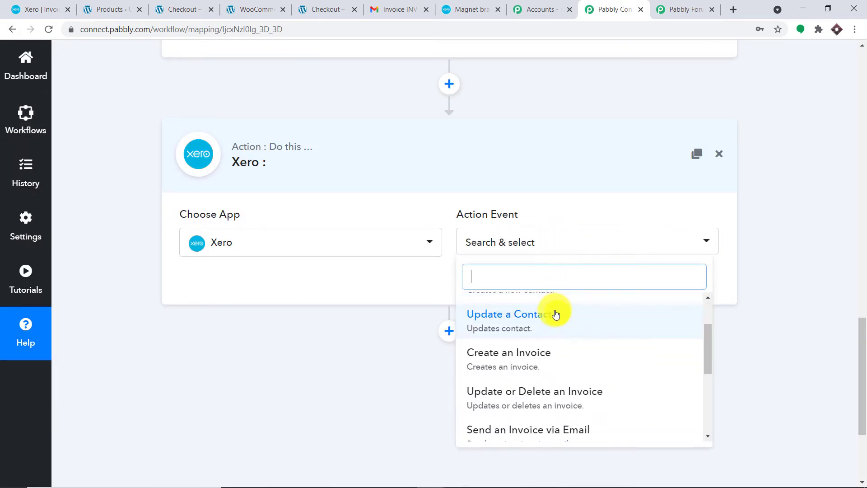
pyautogui.scroll(-1, 556, 314)
pyautogui.click(555, 318)
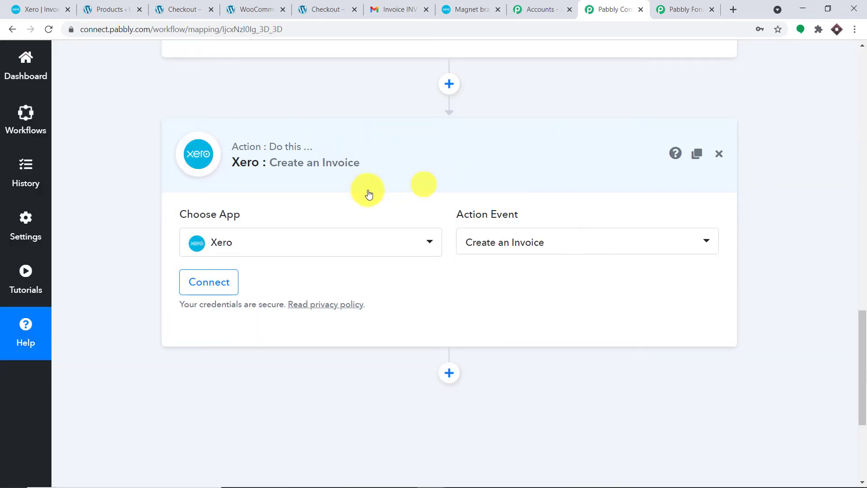
pyautogui.click(228, 283)
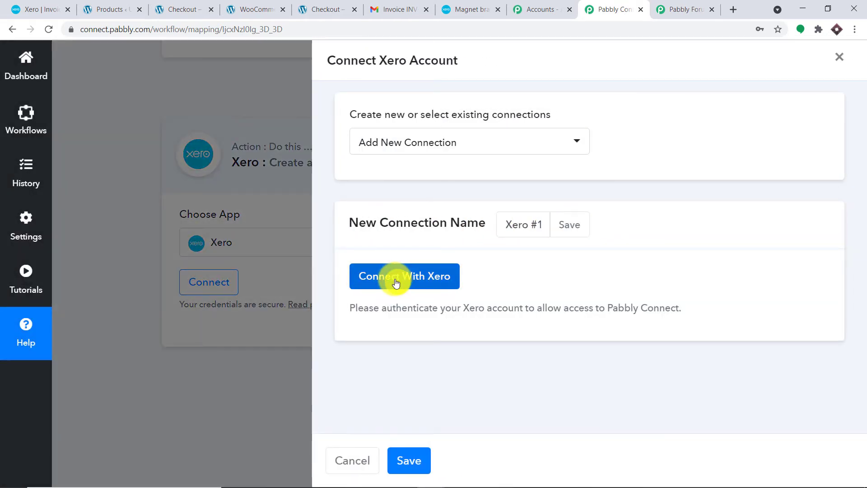
# Step: Grant Pabbly Connect access to one Xero organisation and dismiss the Authorization Successful message
pyautogui.click(395, 282)
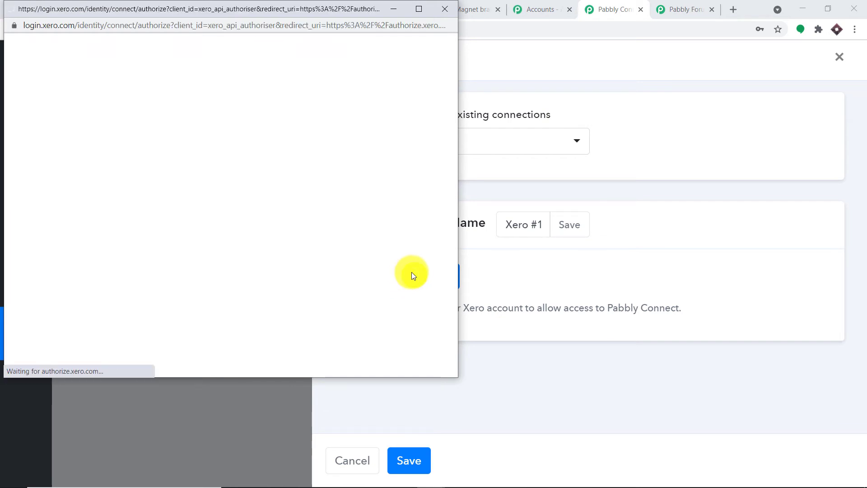
pyautogui.scroll(-1, 324, 234)
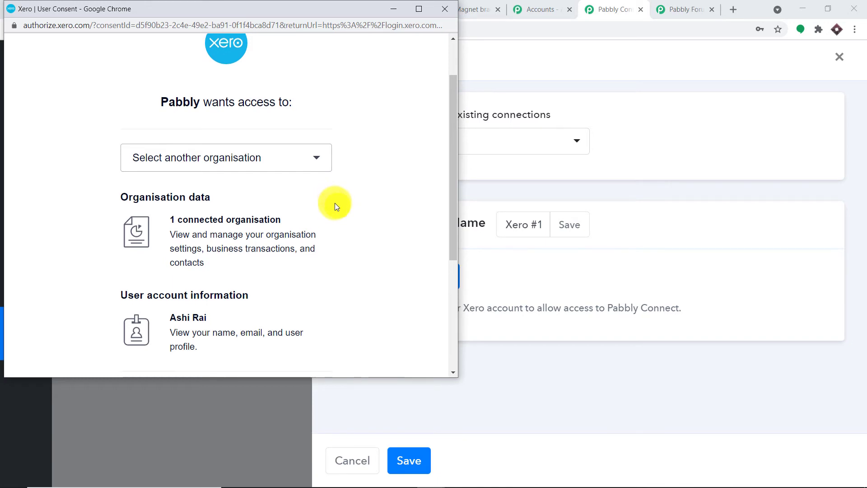
pyautogui.scroll(-4, 335, 204)
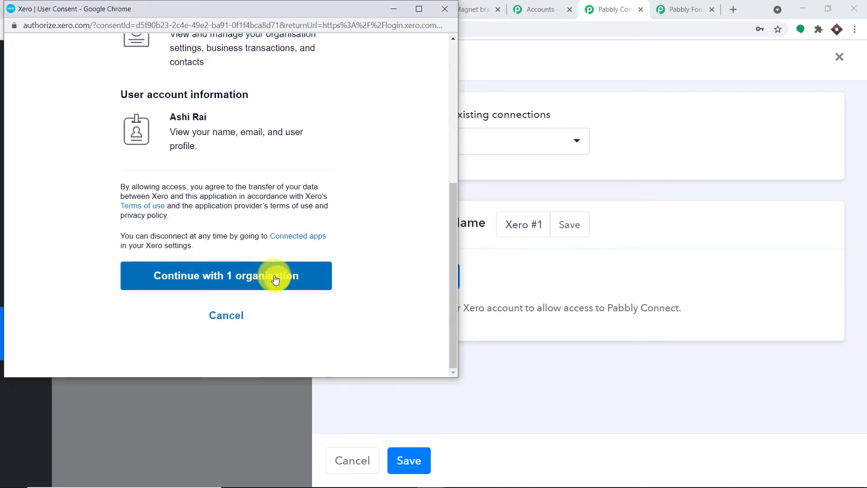
pyautogui.click(275, 278)
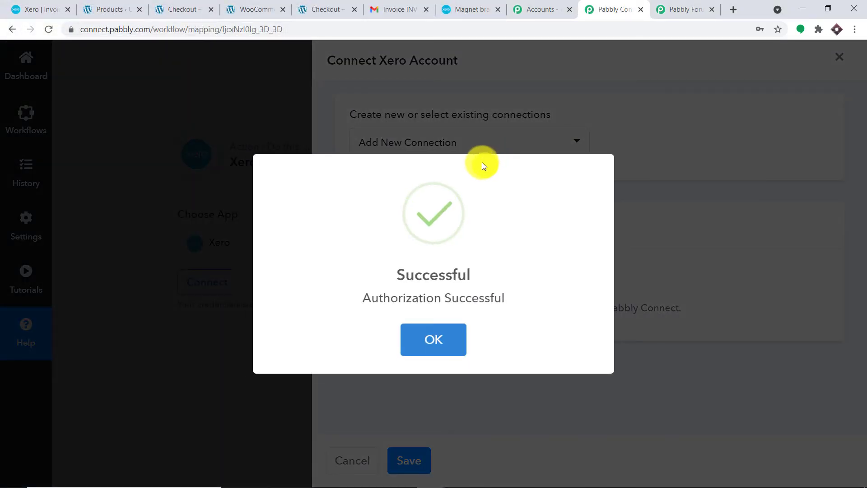
pyautogui.click(442, 334)
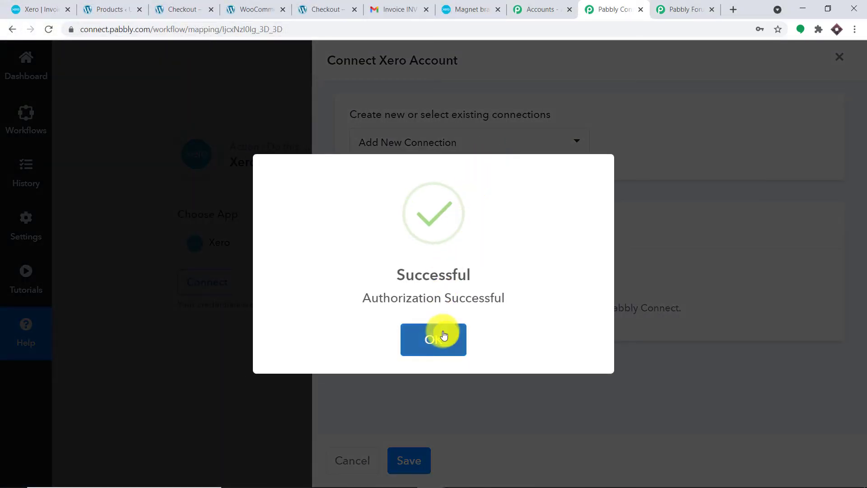
# Step: Review the Create an Invoice fields (organisation Magnet brains, type ACCPAY), then switch to the Xero Invoices tab
pyautogui.scroll(-2, 455, 223)
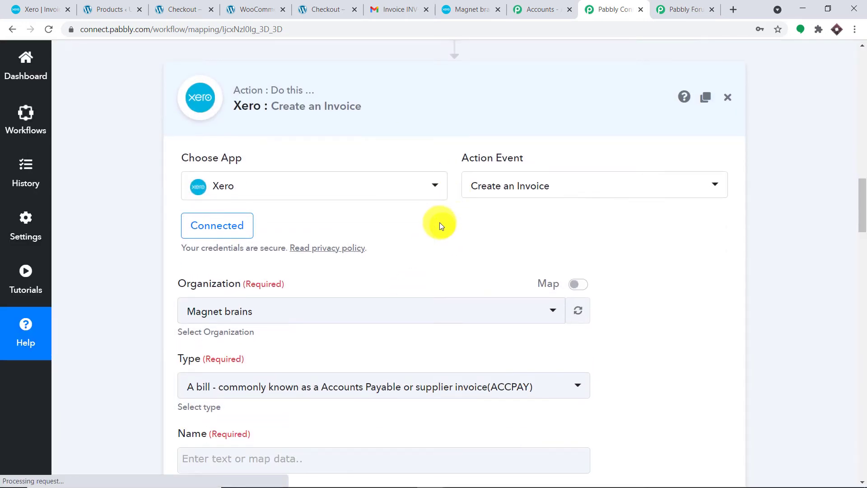
pyautogui.scroll(-10, 451, 228)
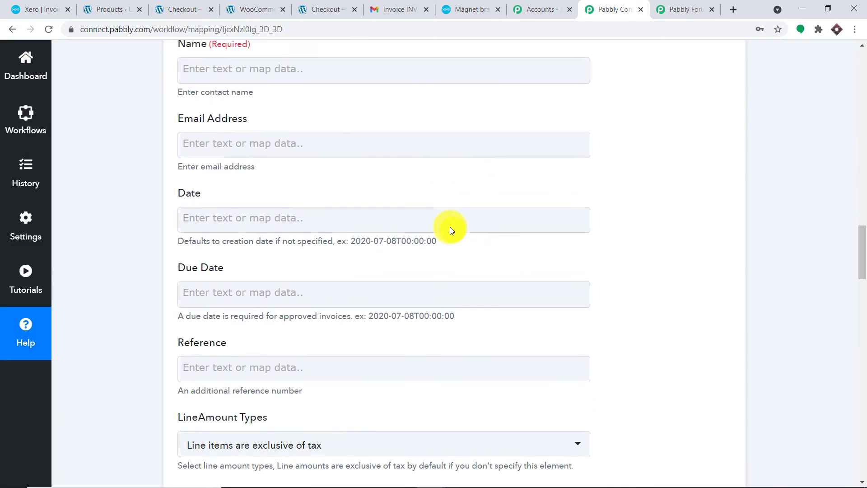
pyautogui.scroll(-5, 450, 227)
pyautogui.scroll(5, 449, 229)
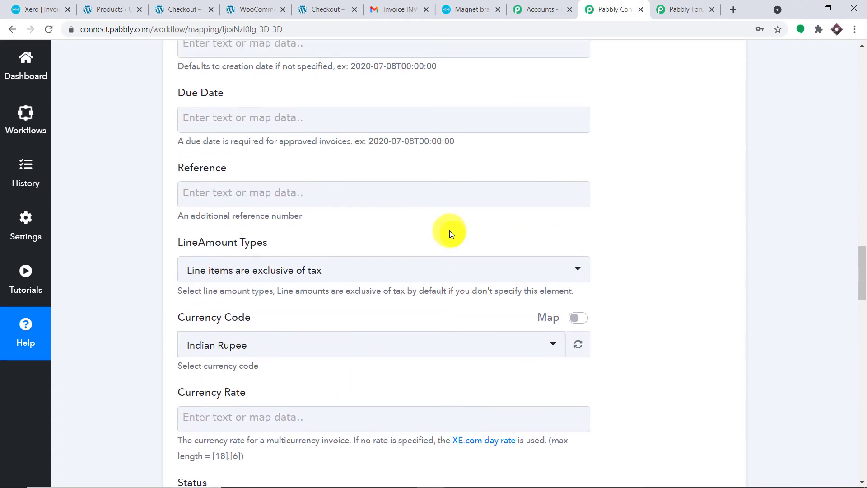
pyautogui.scroll(-2, 448, 230)
pyautogui.scroll(-9, 452, 234)
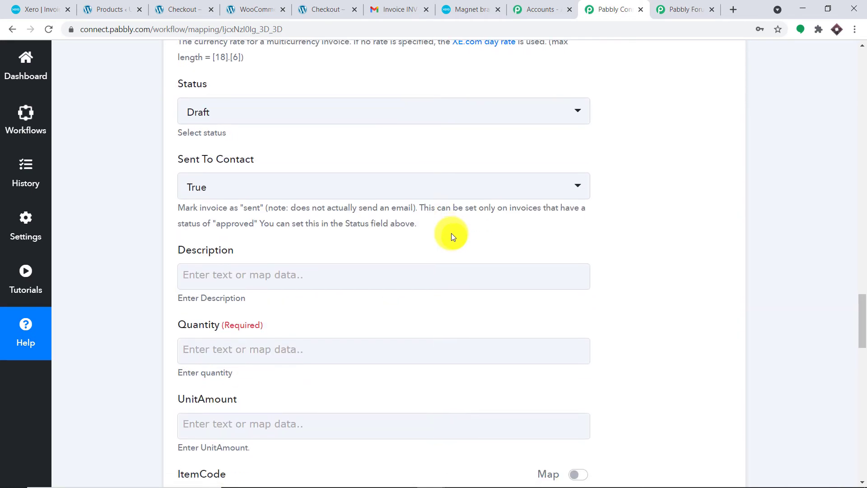
pyautogui.scroll(-10, 450, 232)
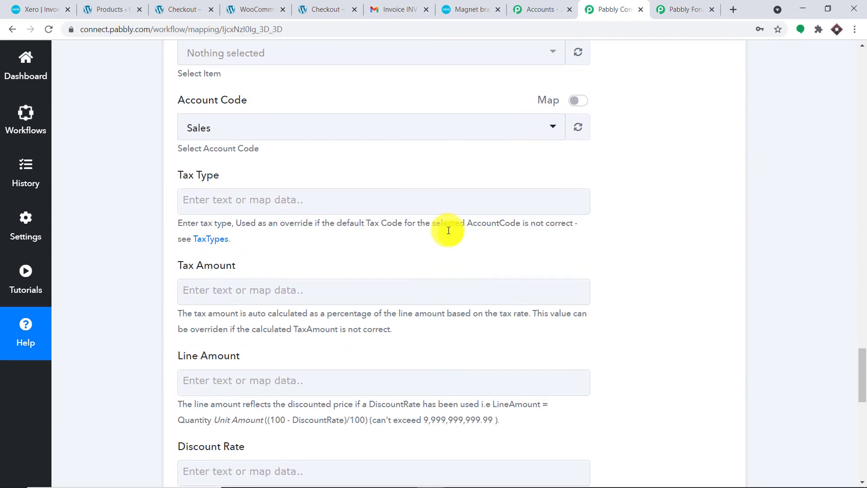
pyautogui.scroll(-7, 448, 230)
pyautogui.scroll(10, 447, 230)
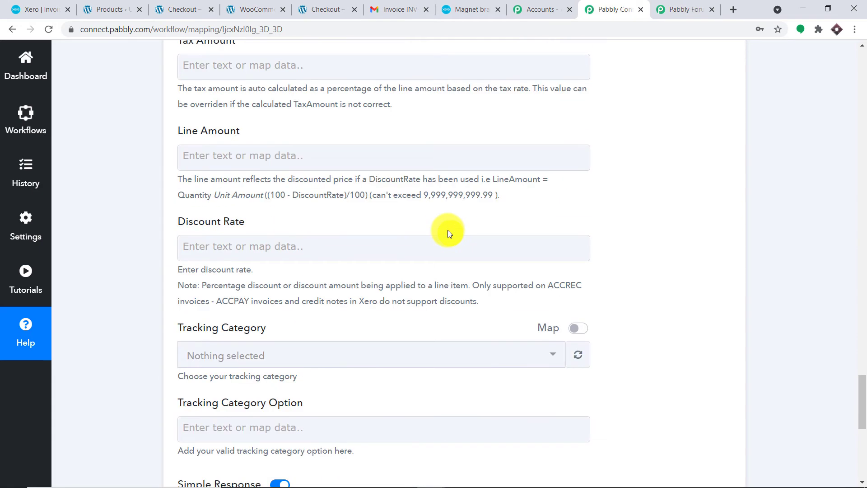
pyautogui.scroll(14, 448, 230)
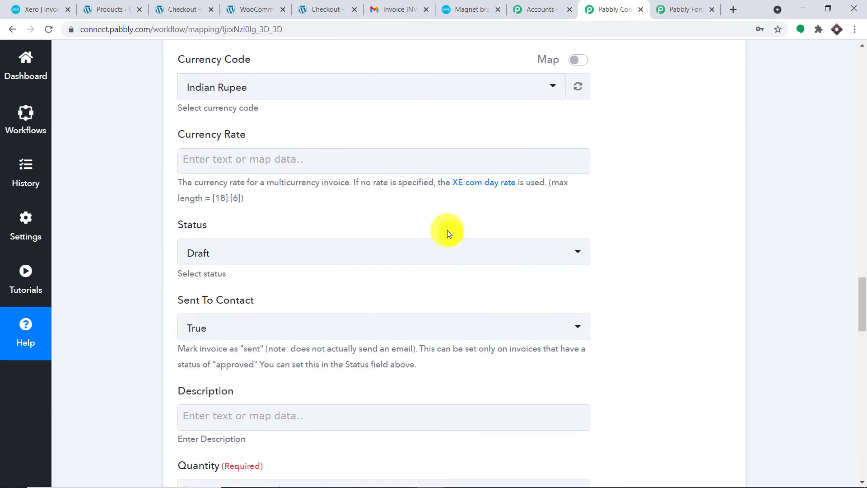
pyautogui.scroll(8, 446, 230)
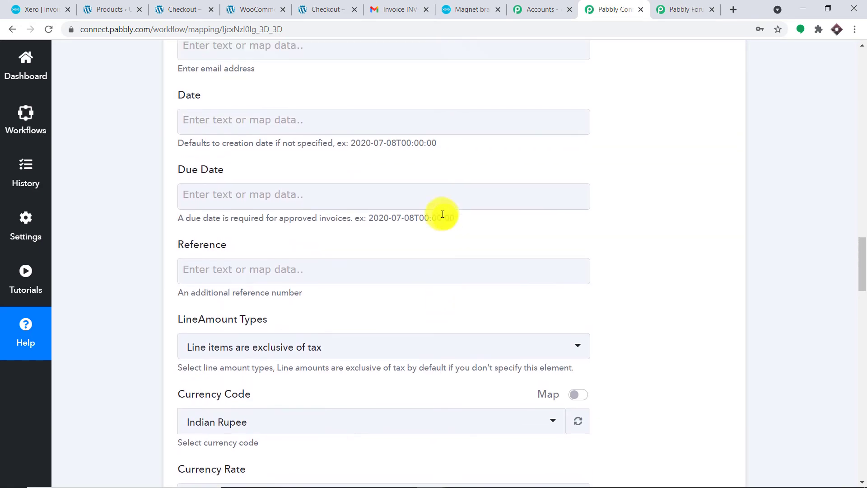
pyautogui.scroll(5, 444, 221)
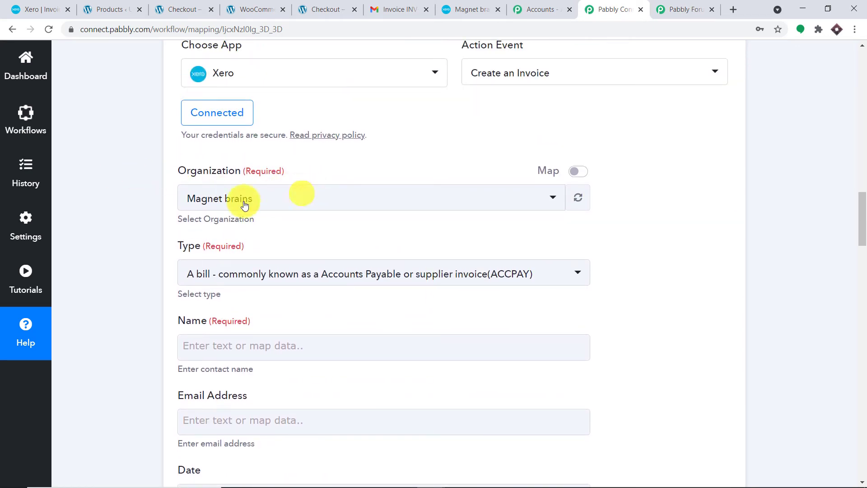
pyautogui.click(36, 9)
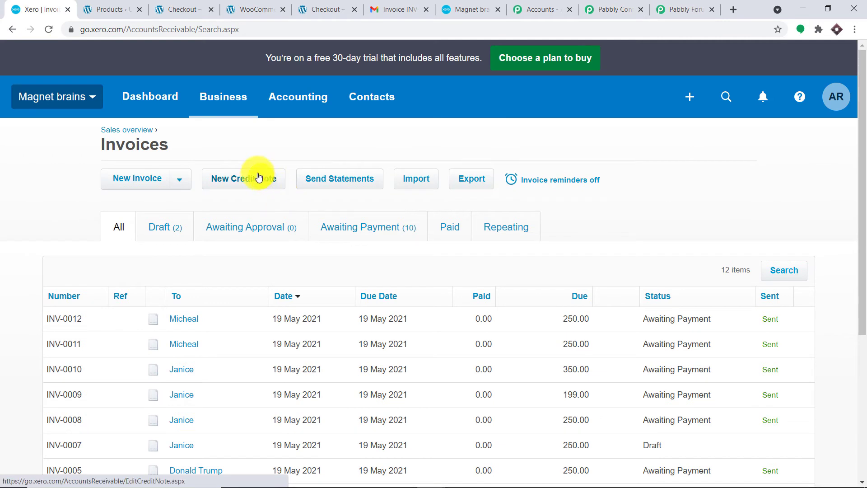
# Step: Check the signed-in Xero account's profile, then go back to the Pabbly Connect workflow
pyautogui.click(840, 98)
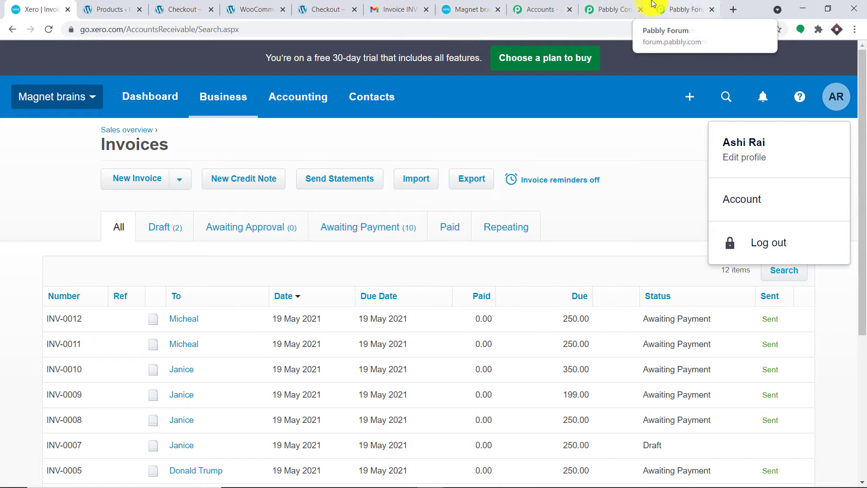
pyautogui.click(685, 8)
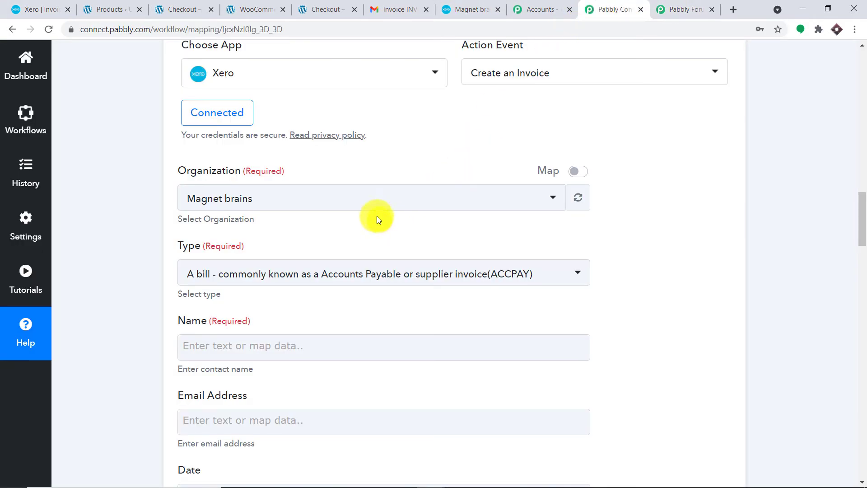
# Step: Set the Xero invoice Type to the sales invoice (ACCREC)
pyautogui.click(265, 285)
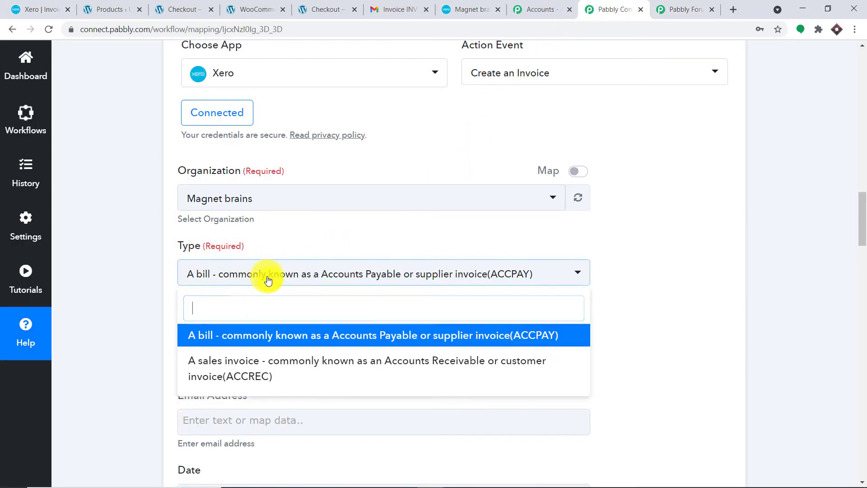
pyautogui.click(263, 365)
pyautogui.scroll(-3, 728, 207)
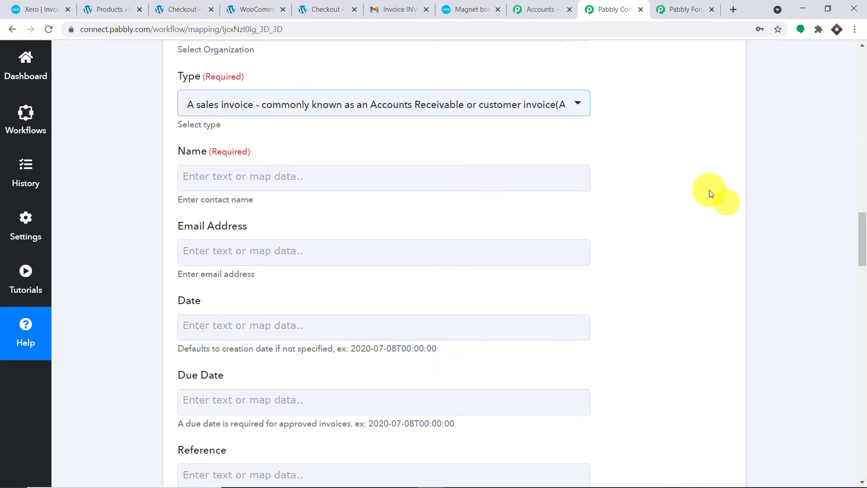
# Step: Map the order's Billing First Name and Billing Last Name into the invoice Name field
pyautogui.click(250, 177)
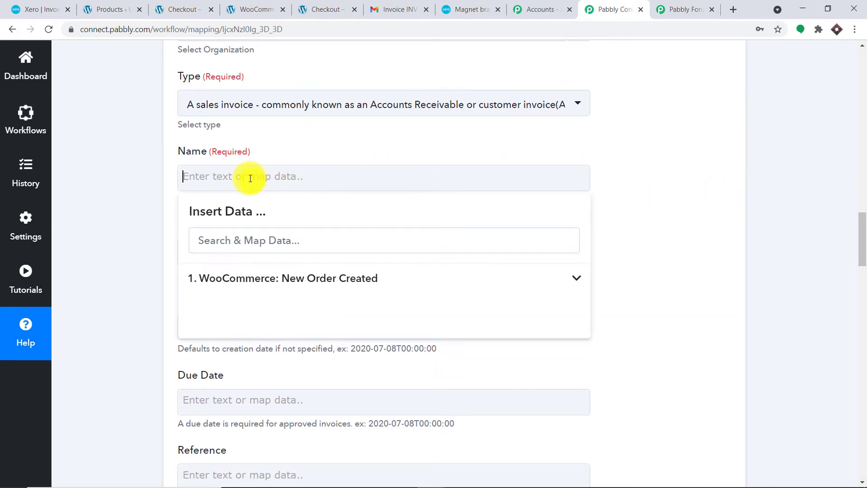
pyautogui.click(285, 276)
pyautogui.scroll(-8, 318, 342)
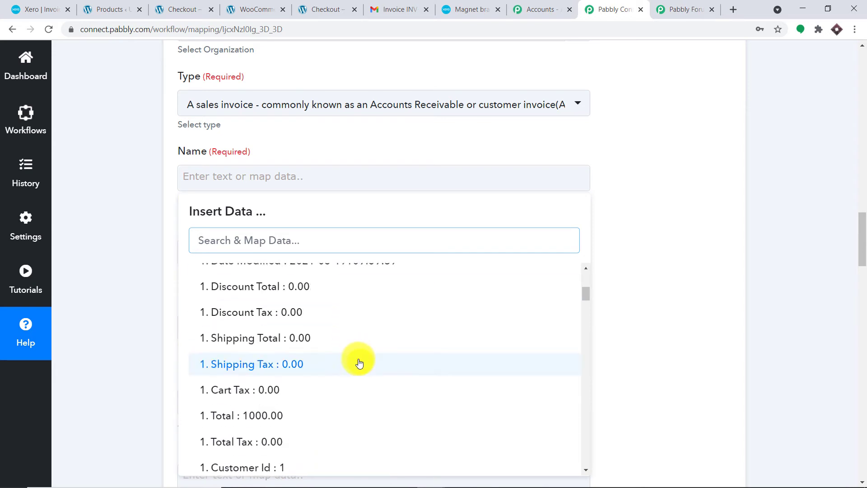
pyautogui.click(365, 355)
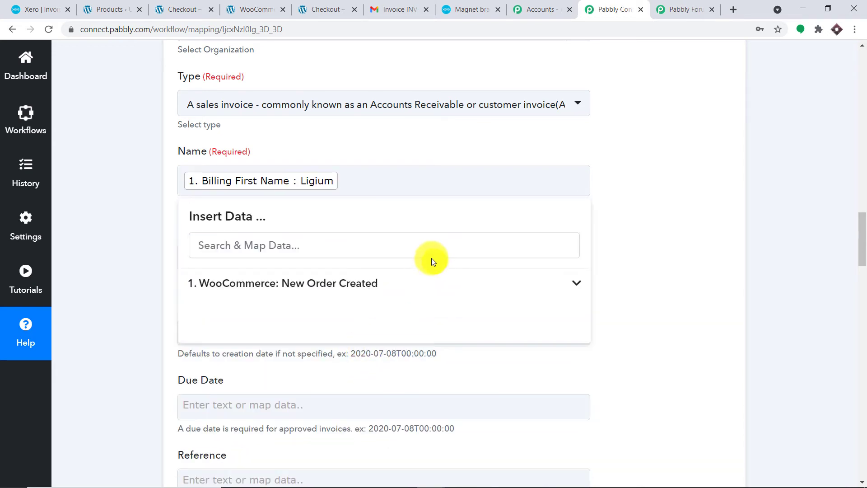
pyautogui.click(325, 284)
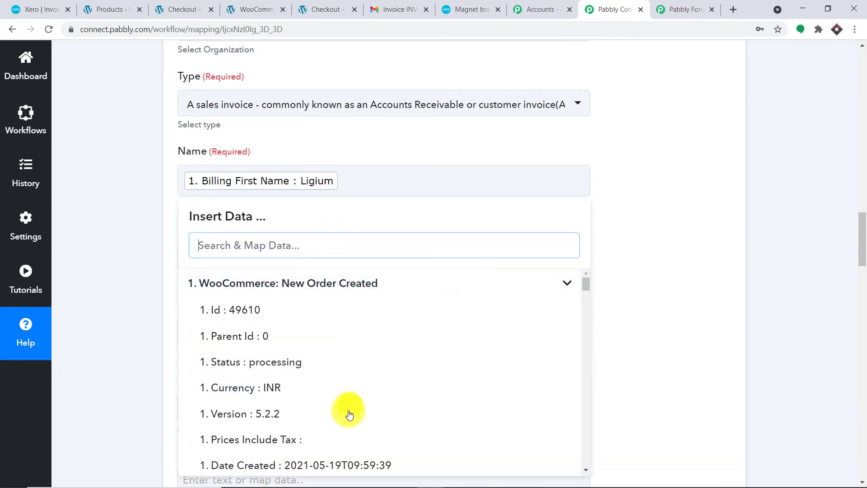
pyautogui.scroll(-4, 348, 413)
pyautogui.scroll(-5, 351, 421)
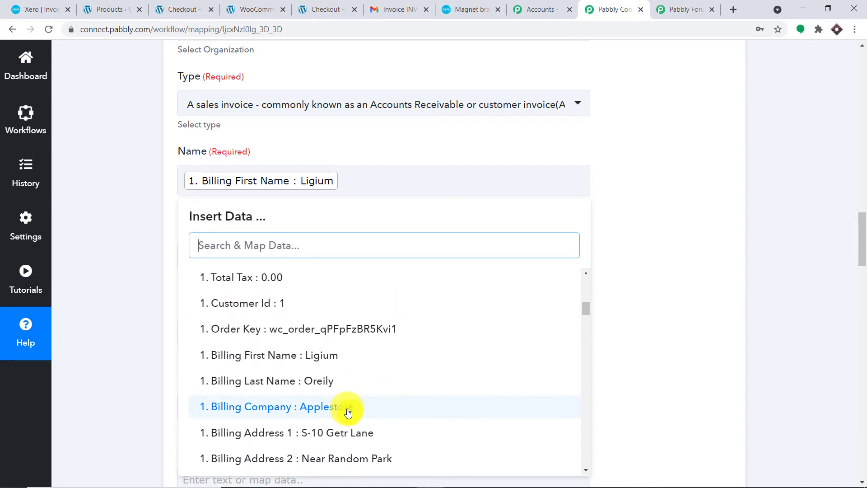
pyautogui.click(348, 381)
pyautogui.click(719, 189)
pyautogui.scroll(-3, 453, 143)
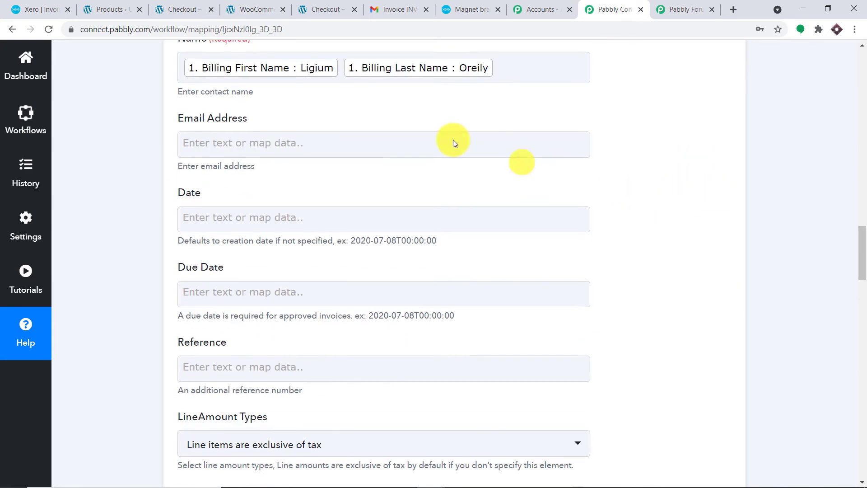
# Step: Map the order's Billing Email into the invoice Email Address field
pyautogui.click(328, 140)
pyautogui.click(338, 243)
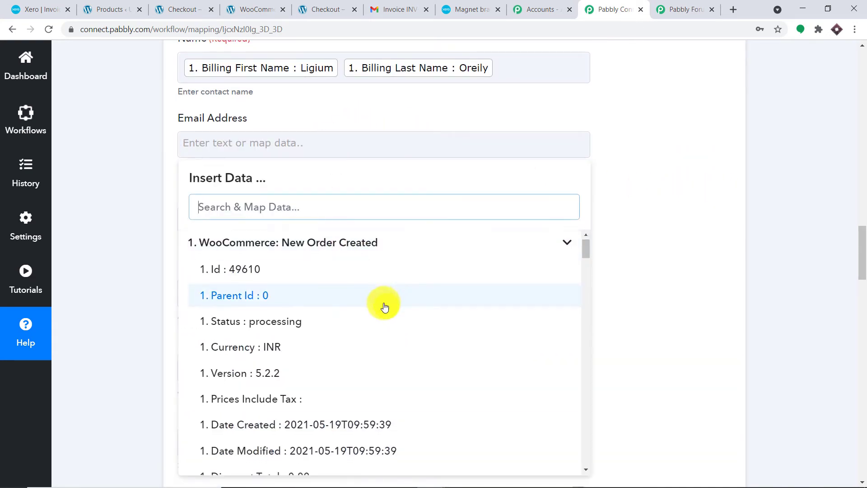
pyautogui.scroll(-4, 386, 307)
pyautogui.scroll(-5, 386, 307)
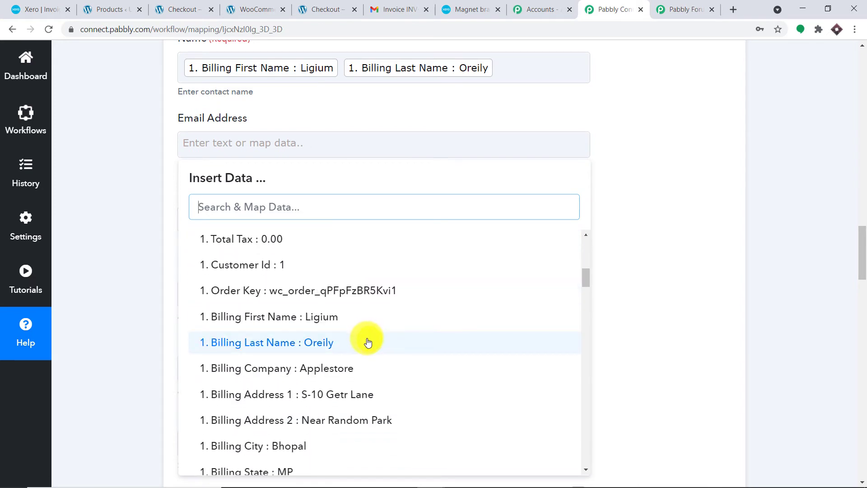
pyautogui.scroll(-3, 367, 340)
pyautogui.click(378, 381)
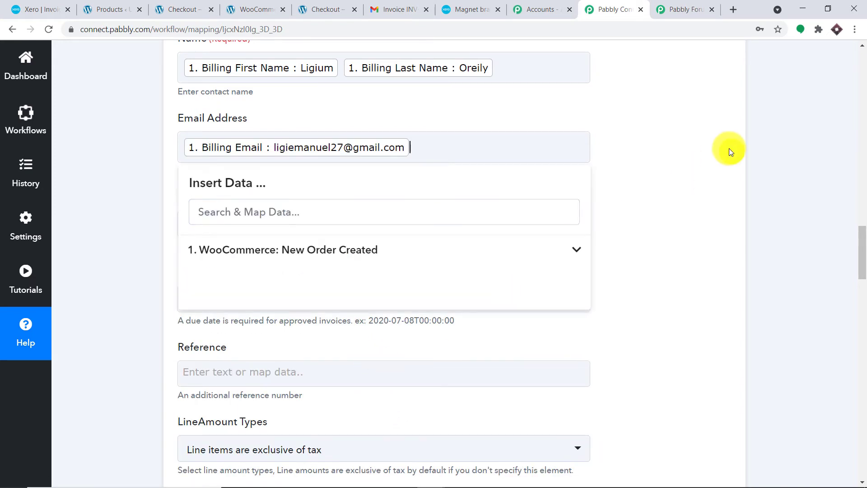
pyautogui.click(728, 148)
pyautogui.scroll(-2, 587, 140)
# Step: Use the order's Date Created as the invoice Date
pyautogui.click(311, 113)
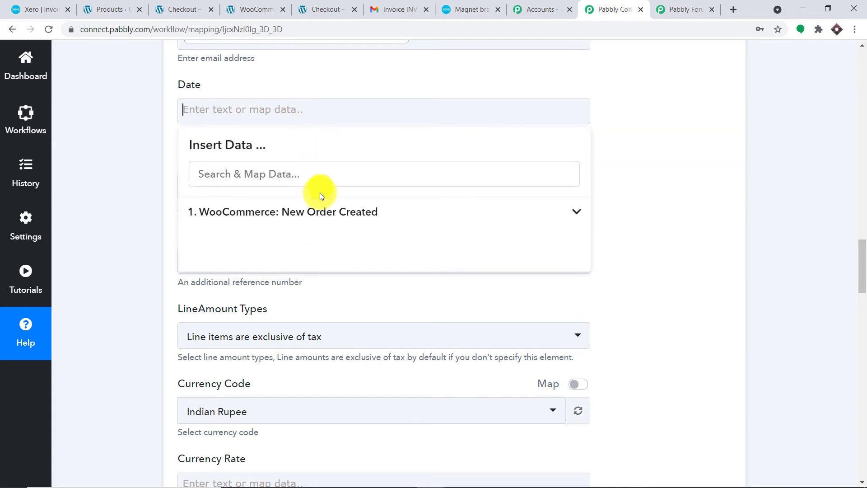
pyautogui.scroll(-1, 367, 248)
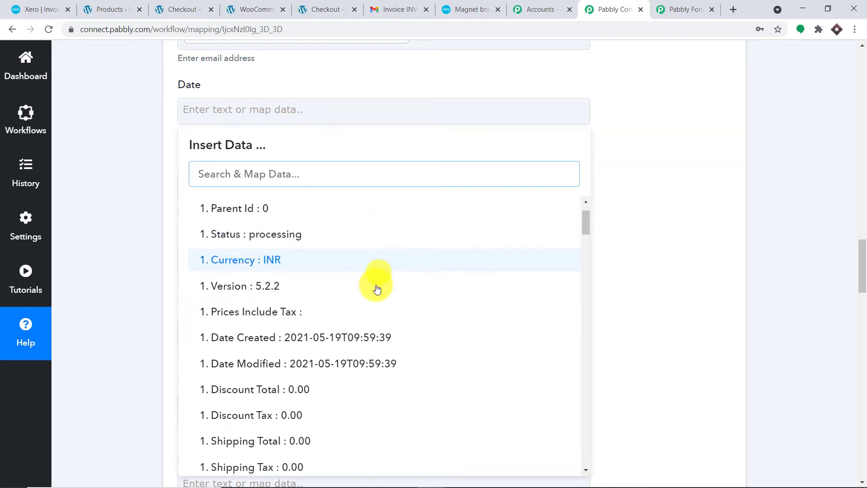
pyautogui.click(373, 339)
pyautogui.click(686, 53)
pyautogui.scroll(-1, 632, 86)
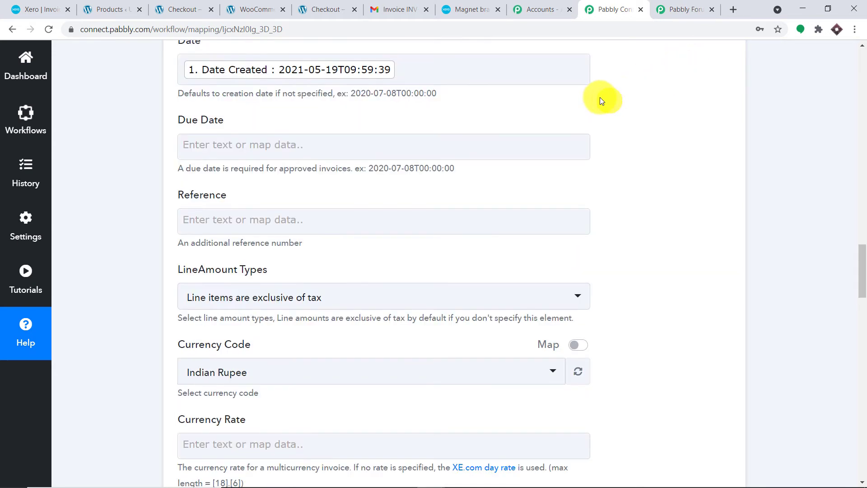
# Step: Use the order's Date Modified as the invoice Due Date
pyautogui.click(391, 142)
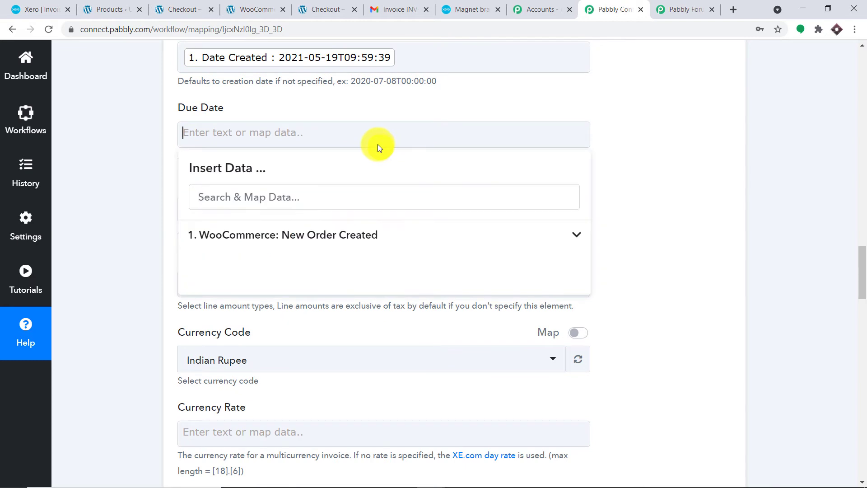
pyautogui.click(356, 234)
pyautogui.scroll(-3, 334, 330)
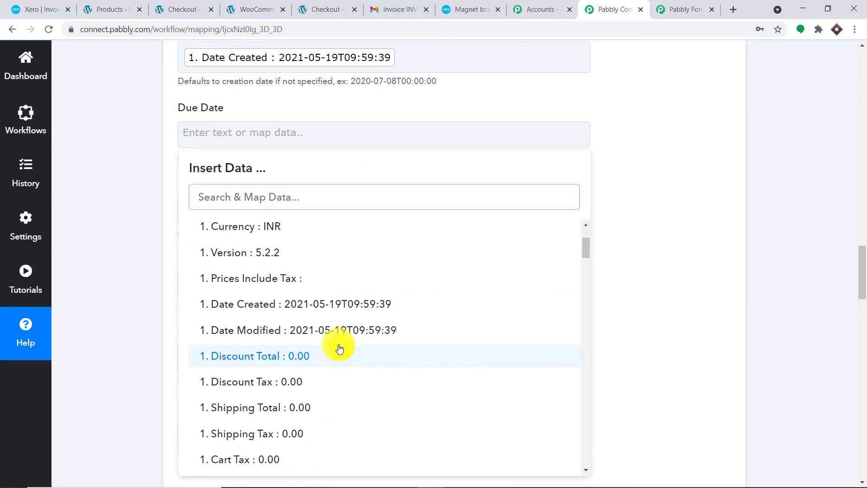
pyautogui.click(342, 335)
pyautogui.click(657, 136)
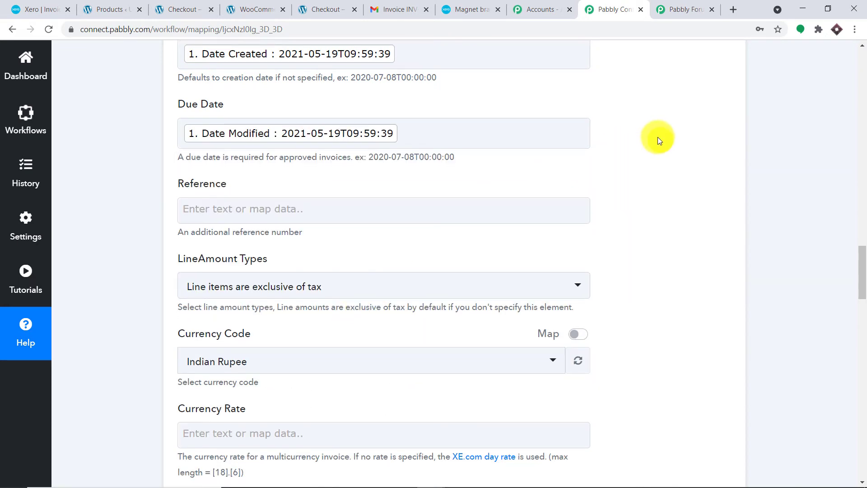
pyautogui.scroll(-1, 658, 137)
pyautogui.scroll(-1, 656, 140)
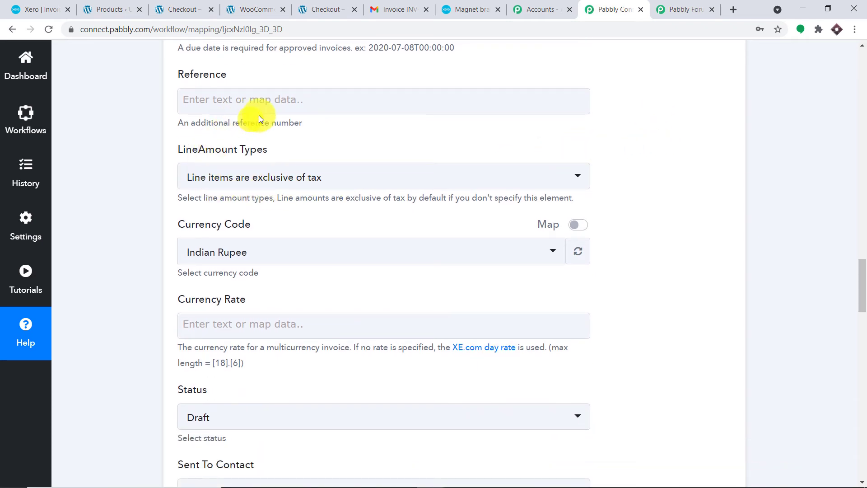
# Step: Set the invoice Status to Authorised
pyautogui.scroll(-1, 360, 130)
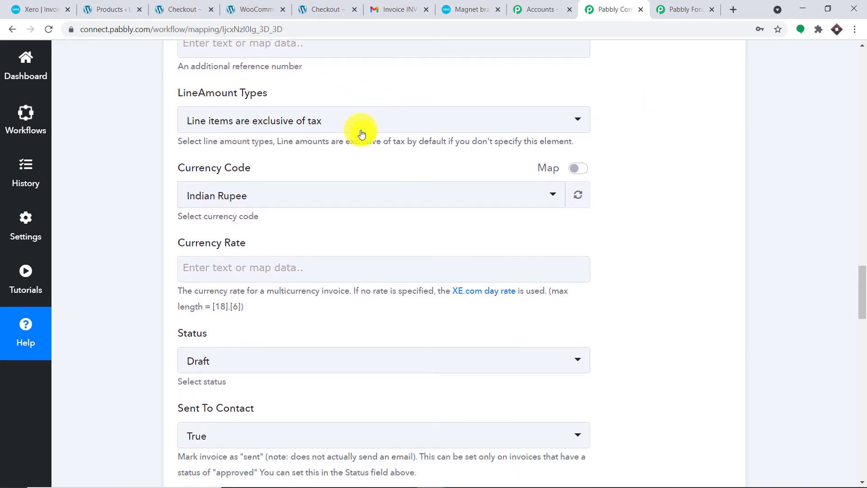
pyautogui.scroll(-1, 360, 131)
pyautogui.scroll(-2, 271, 164)
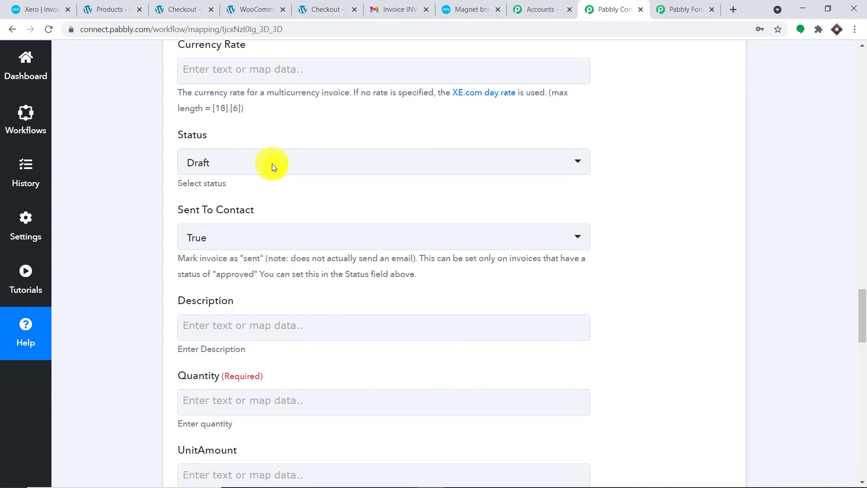
pyautogui.scroll(2, 272, 163)
pyautogui.scroll(-2, 312, 168)
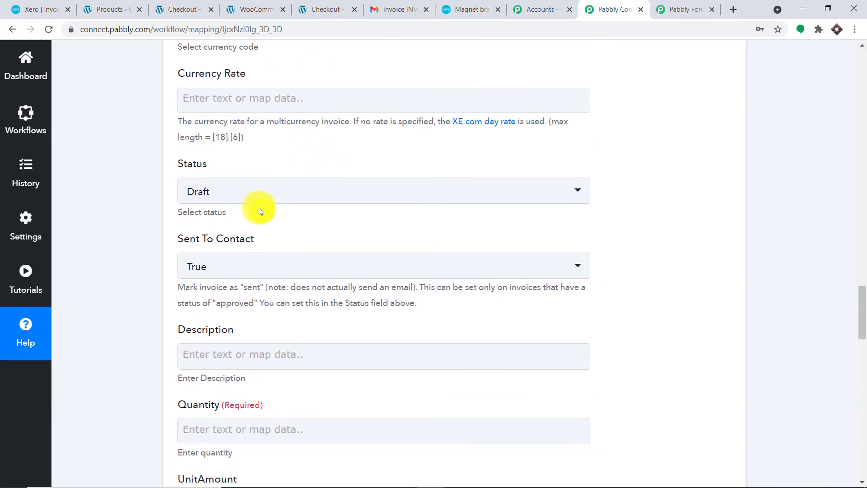
pyautogui.click(261, 192)
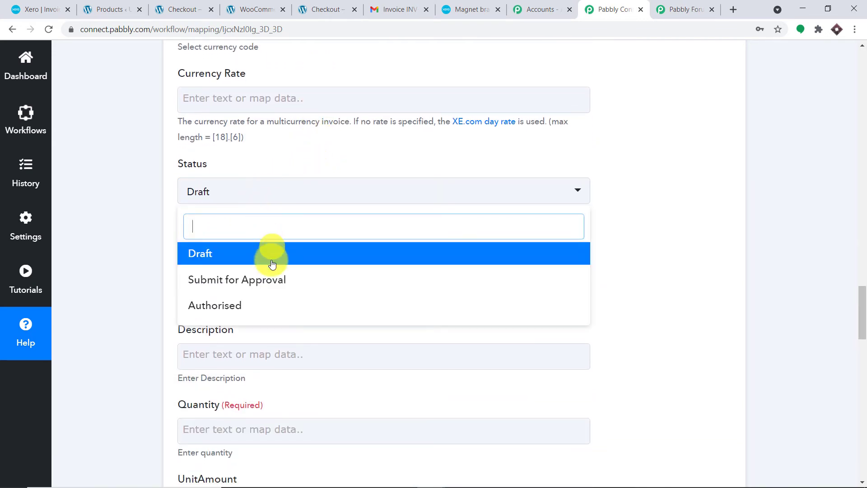
pyautogui.click(271, 302)
# Step: Map the order's Line Items 0 Quantity into the line item Quantity field
pyautogui.scroll(-2, 474, 153)
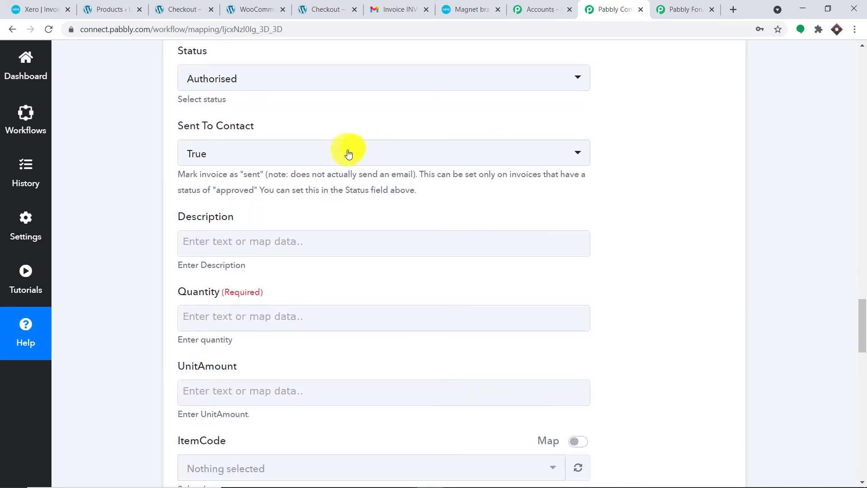
pyautogui.scroll(-2, 501, 152)
pyautogui.scroll(-1, 490, 155)
pyautogui.click(451, 145)
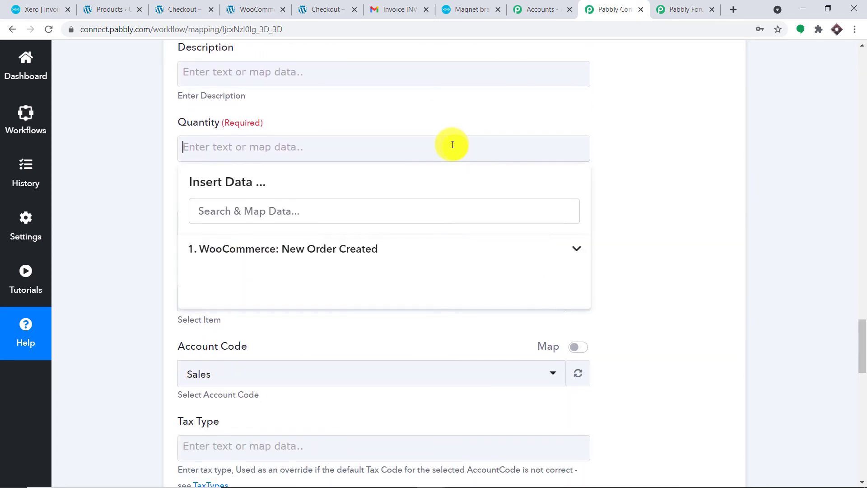
pyautogui.click(388, 252)
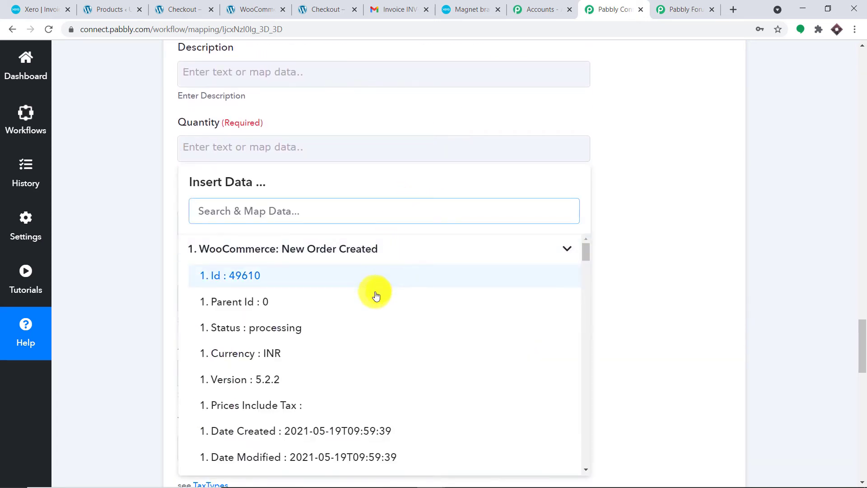
pyautogui.scroll(-1, 374, 298)
pyautogui.scroll(-1, 375, 302)
pyautogui.write('qua')
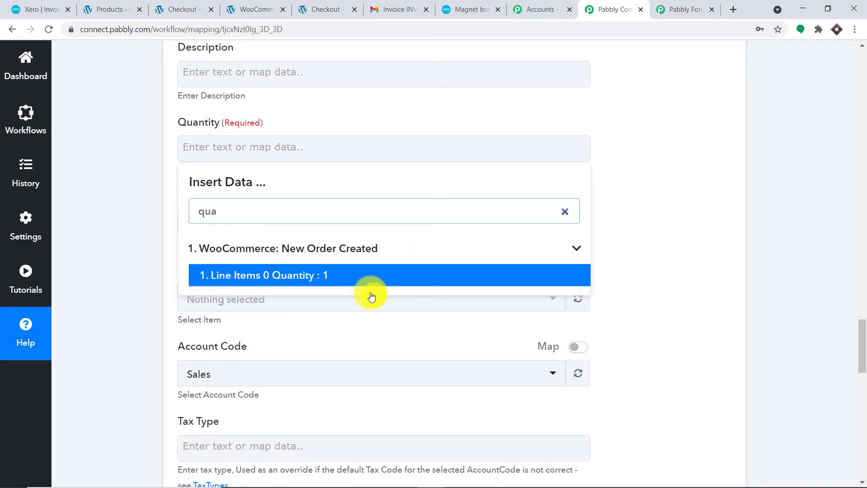
pyautogui.click(369, 275)
pyautogui.click(614, 118)
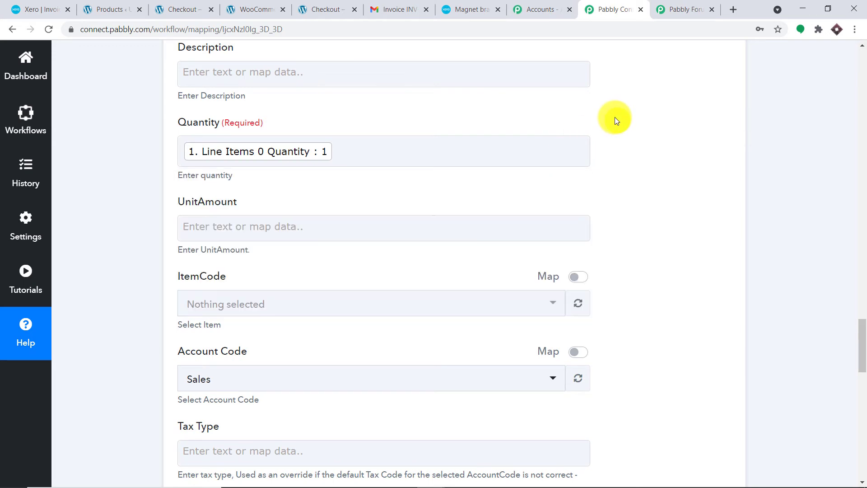
pyautogui.scroll(-1, 618, 126)
pyautogui.scroll(-2, 524, 156)
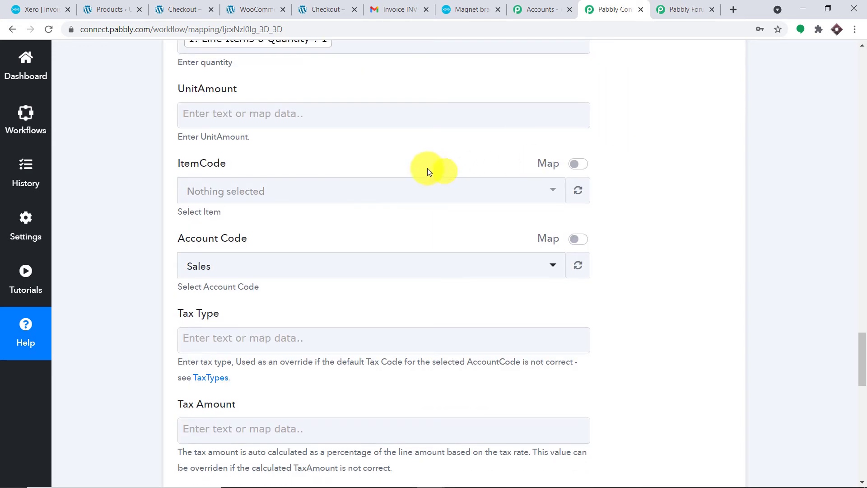
# Step: Map the order's Line Items 0 Price into the line item UnitAmount field
pyautogui.click(375, 116)
pyautogui.click(360, 214)
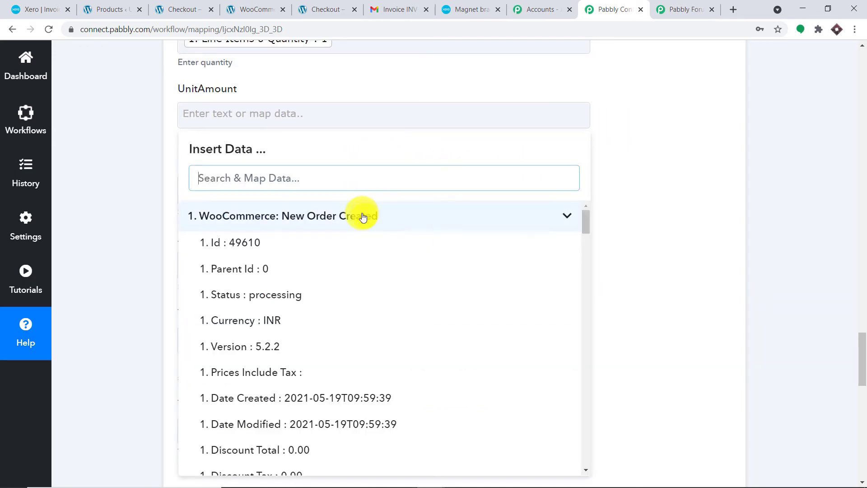
pyautogui.scroll(-1, 386, 303)
pyautogui.scroll(-10, 388, 307)
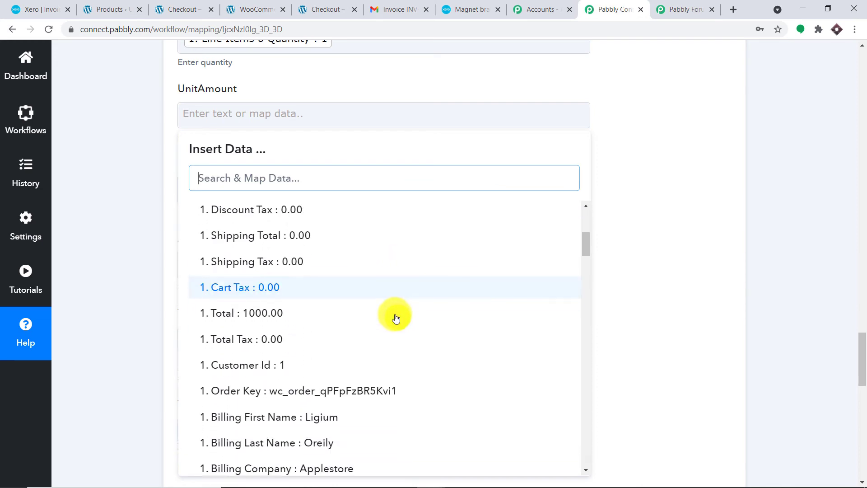
pyautogui.scroll(-10, 396, 320)
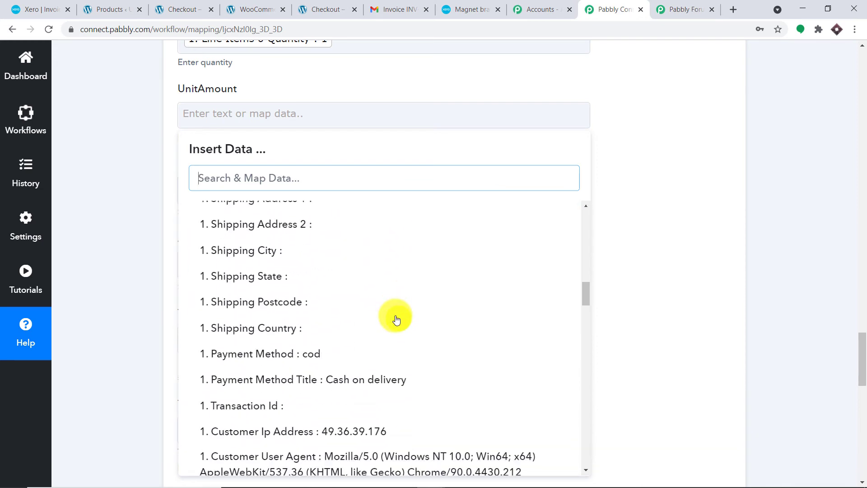
pyautogui.scroll(-3, 396, 320)
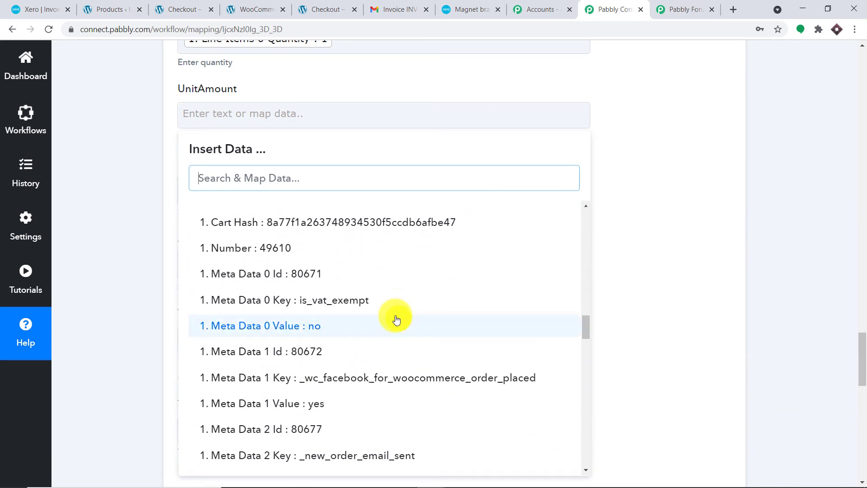
pyautogui.write('100')
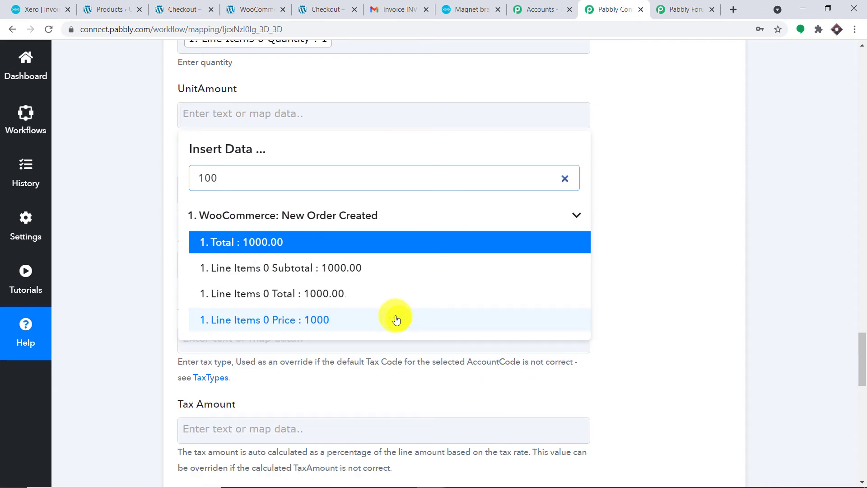
pyautogui.click(320, 251)
pyautogui.click(330, 330)
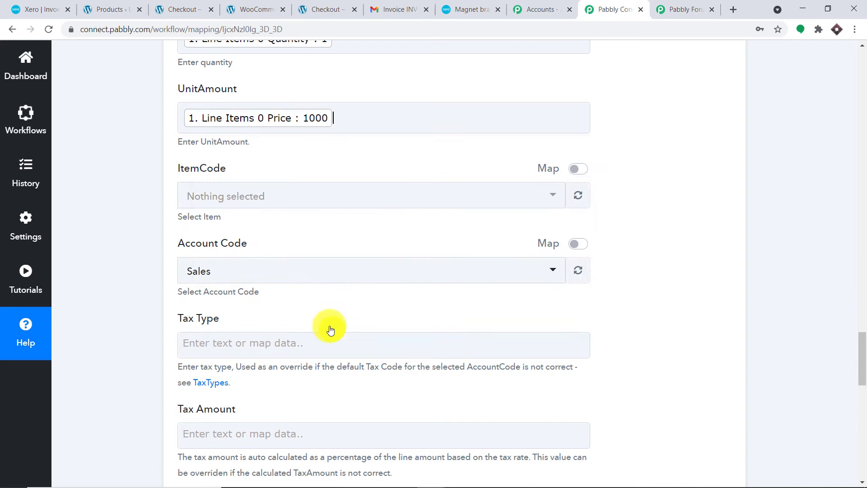
pyautogui.click(661, 212)
pyautogui.scroll(-1, 659, 207)
pyautogui.scroll(-1, 663, 208)
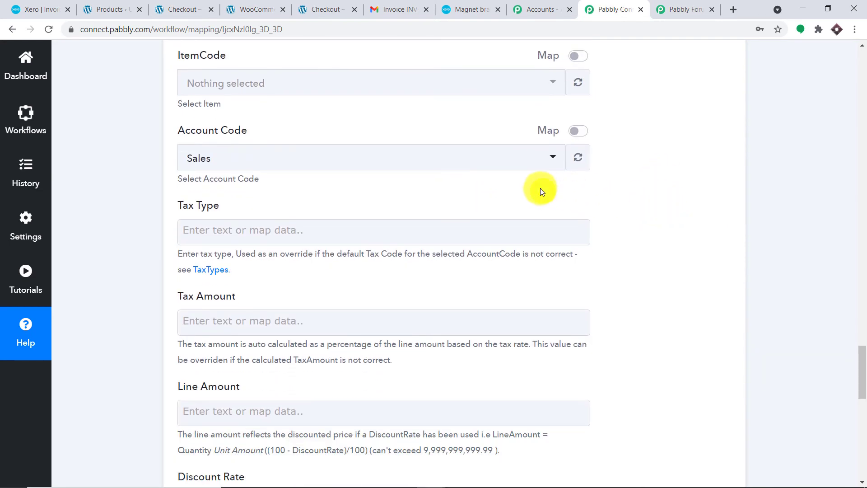
# Step: Check the line item fields down to Account Code Sales, then save and send the Xero test request
pyautogui.scroll(1, 541, 190)
pyautogui.scroll(-2, 543, 192)
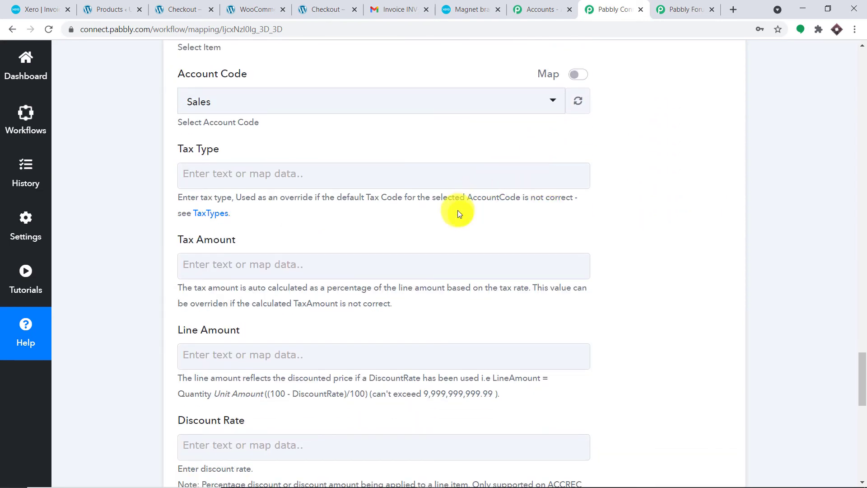
pyautogui.scroll(-1, 457, 212)
pyautogui.scroll(-2, 457, 211)
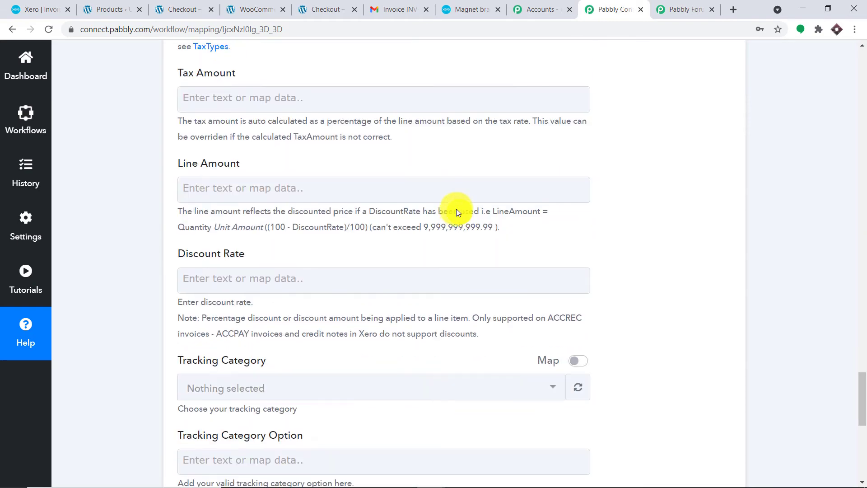
pyautogui.scroll(-4, 456, 208)
pyautogui.scroll(6, 456, 208)
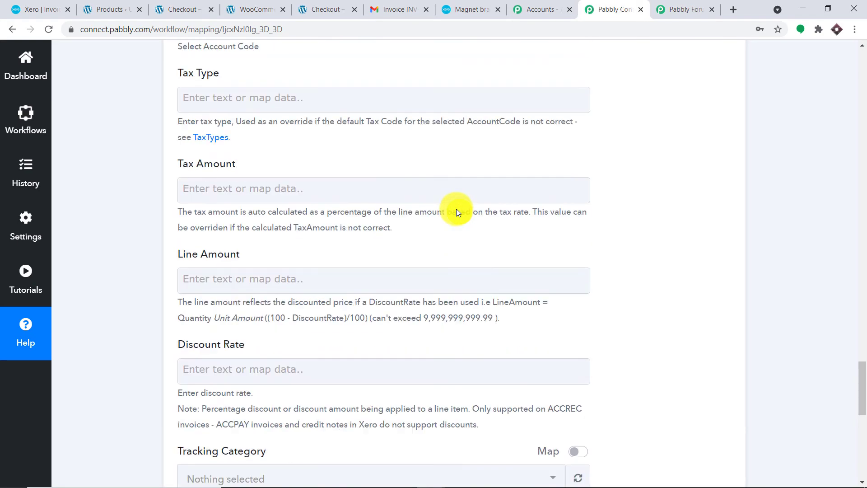
pyautogui.scroll(3, 451, 220)
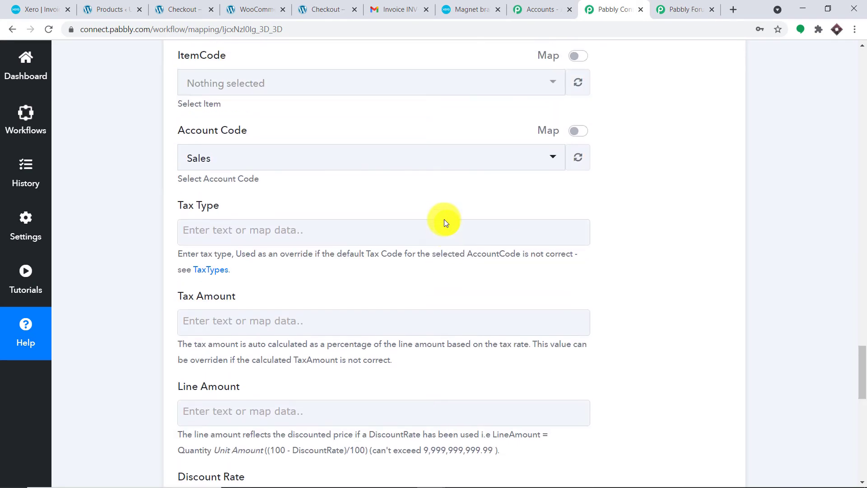
pyautogui.scroll(1, 444, 221)
pyautogui.scroll(2, 443, 221)
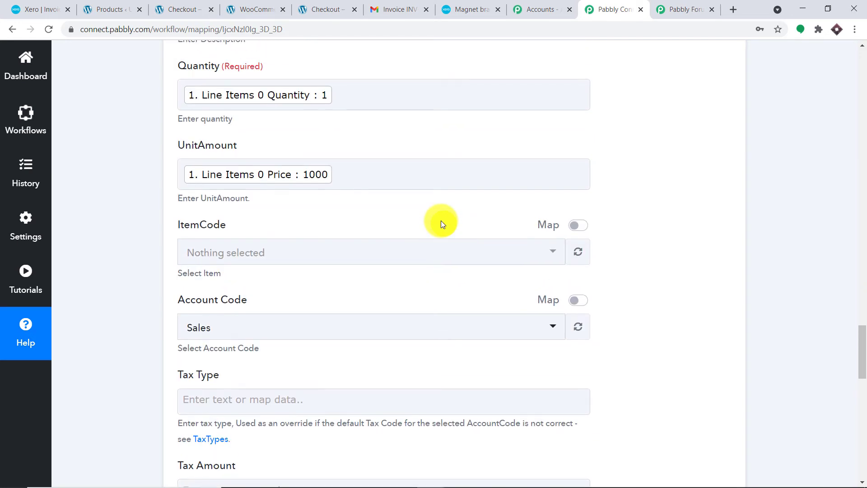
pyautogui.scroll(3, 441, 223)
pyautogui.scroll(-4, 441, 223)
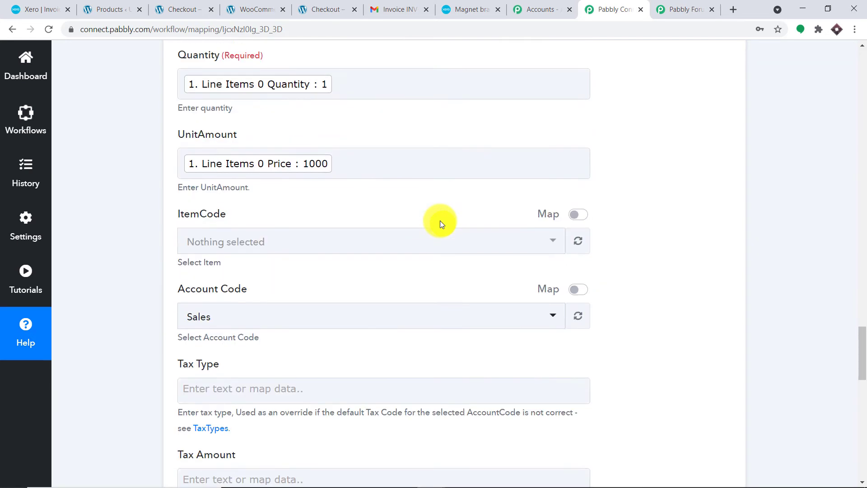
pyautogui.scroll(-6, 440, 221)
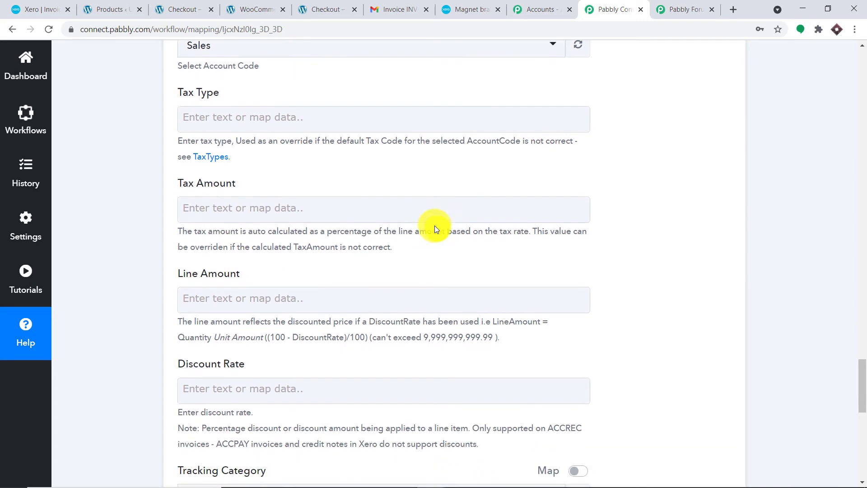
pyautogui.scroll(-5, 434, 226)
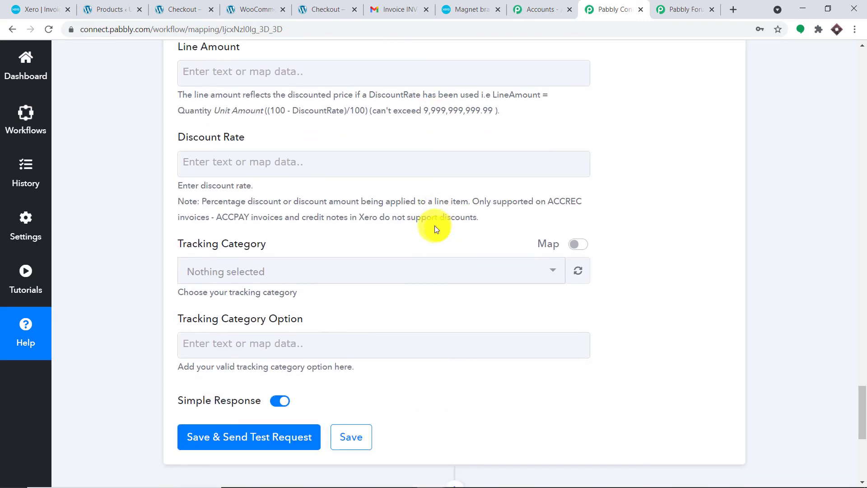
pyautogui.scroll(-3, 434, 226)
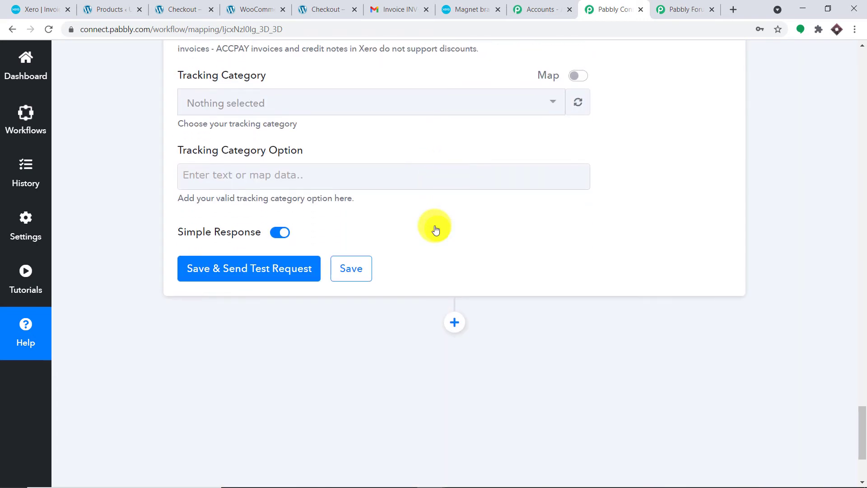
pyautogui.click(267, 266)
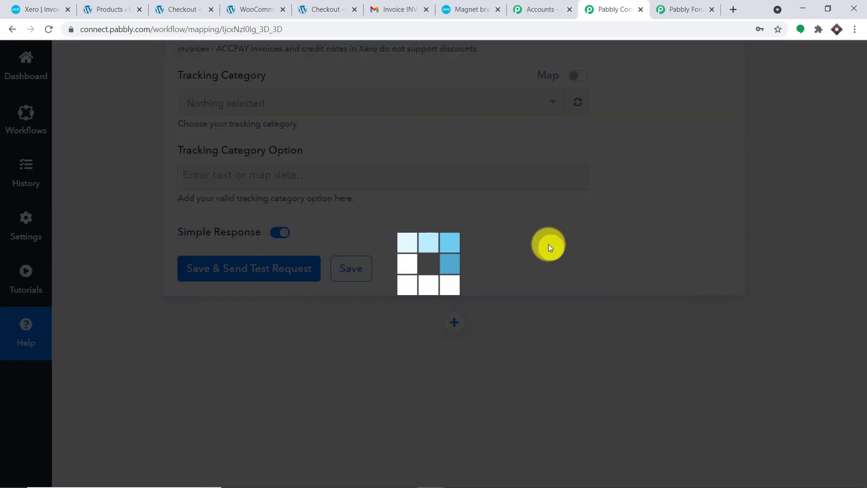
# Step: Review the test response (Status OK, ACCREC invoice INV-0014), then scroll back up to the line items
pyautogui.scroll(-3, 645, 221)
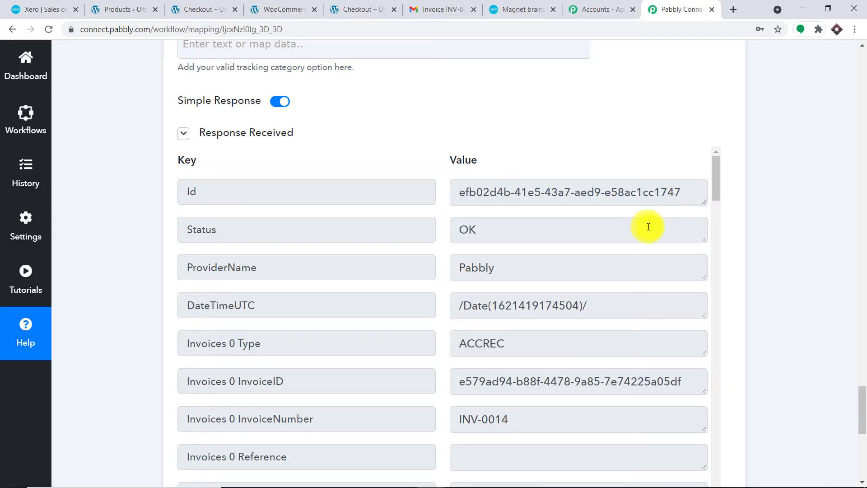
pyautogui.scroll(-10, 641, 246)
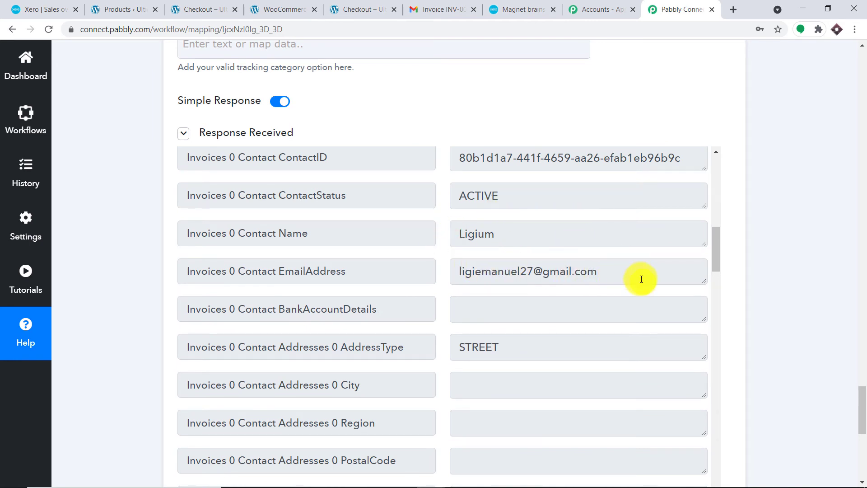
pyautogui.scroll(-12, 641, 279)
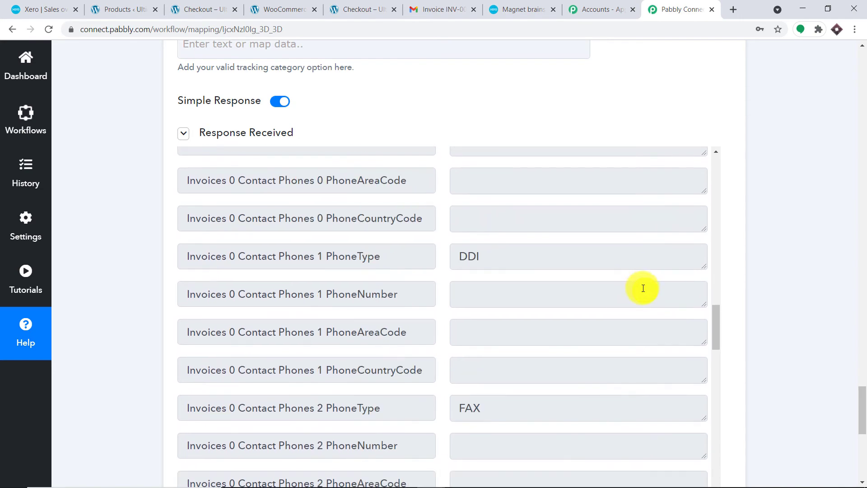
pyautogui.scroll(-5, 638, 296)
pyautogui.scroll(17, 638, 296)
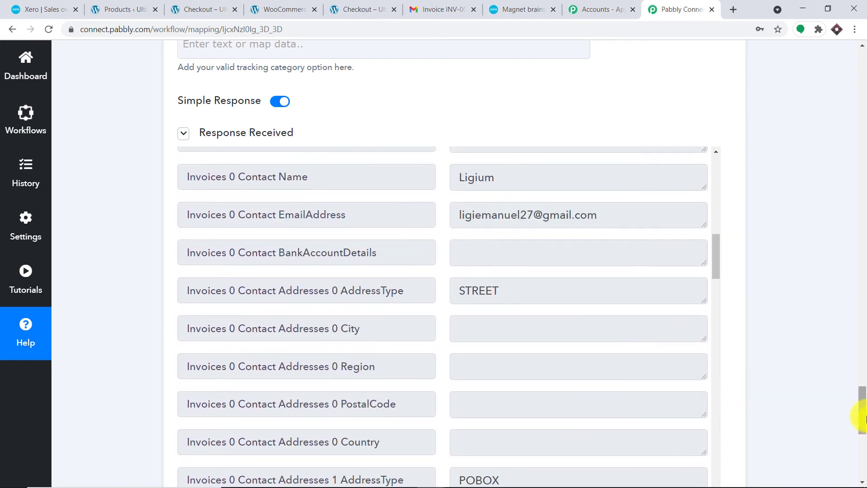
pyautogui.moveTo(862, 418); pyautogui.dragTo(853, 305)
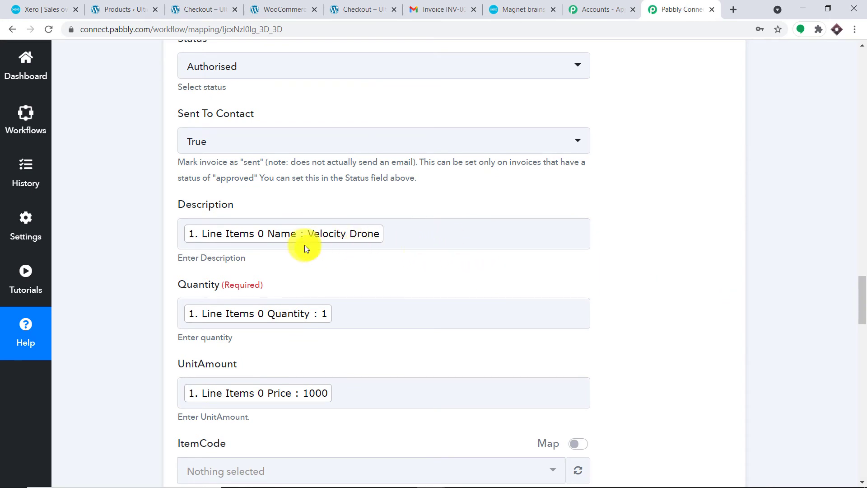
pyautogui.scroll(-2, 354, 285)
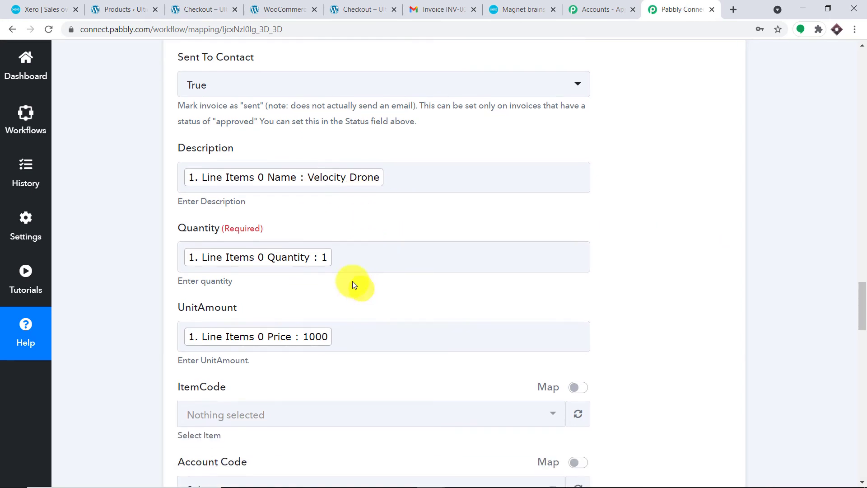
pyautogui.scroll(-1, 293, 298)
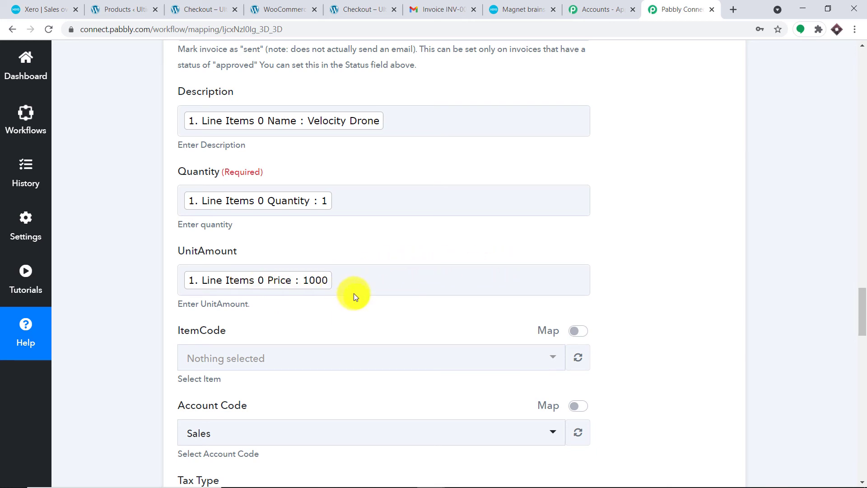
pyautogui.scroll(9, 378, 316)
pyautogui.scroll(9, 378, 319)
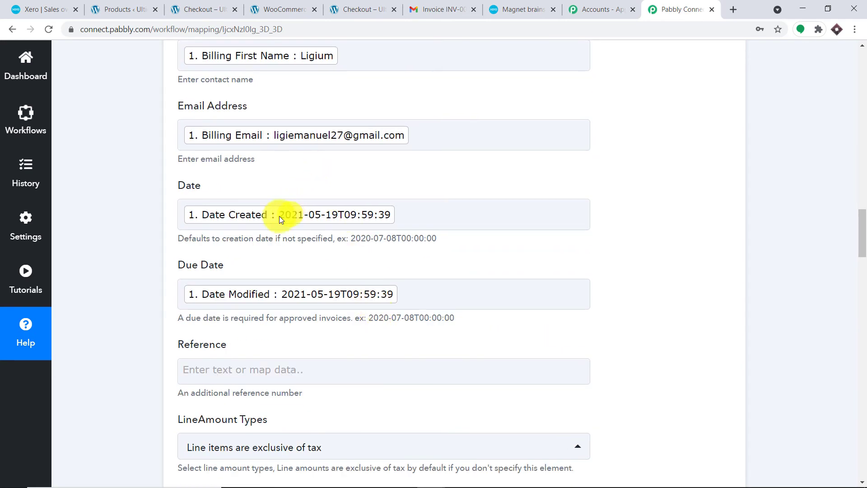
pyautogui.scroll(-1, 279, 216)
pyautogui.scroll(2, 279, 209)
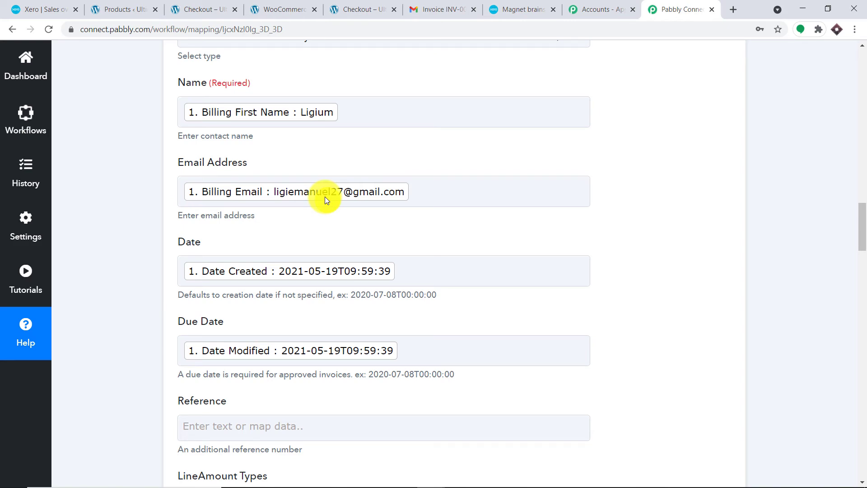
pyautogui.scroll(-2, 368, 222)
pyautogui.scroll(3, 372, 224)
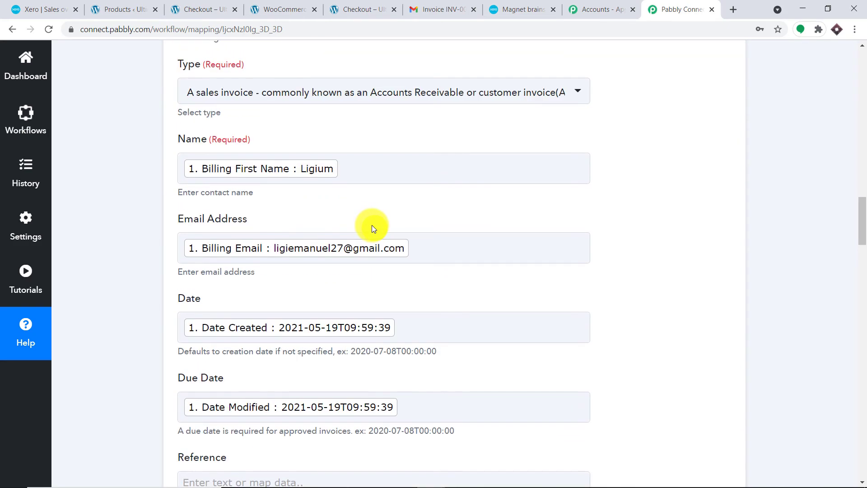
pyautogui.scroll(-20, 372, 225)
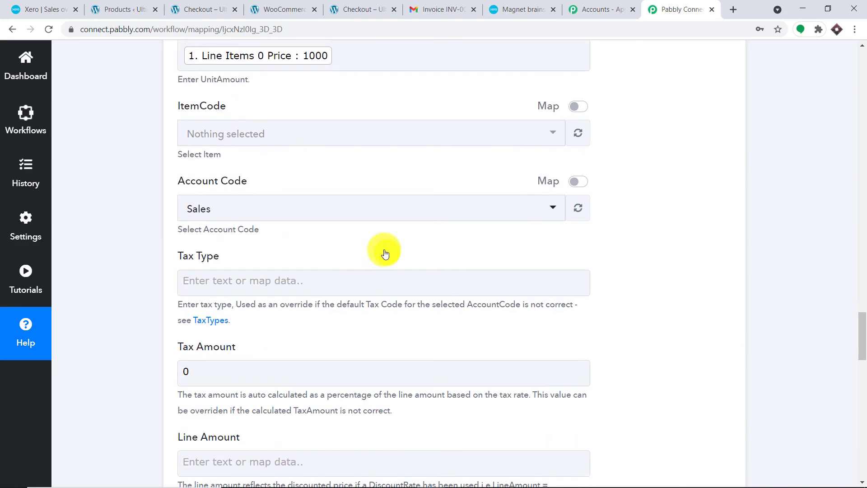
pyautogui.scroll(-12, 395, 260)
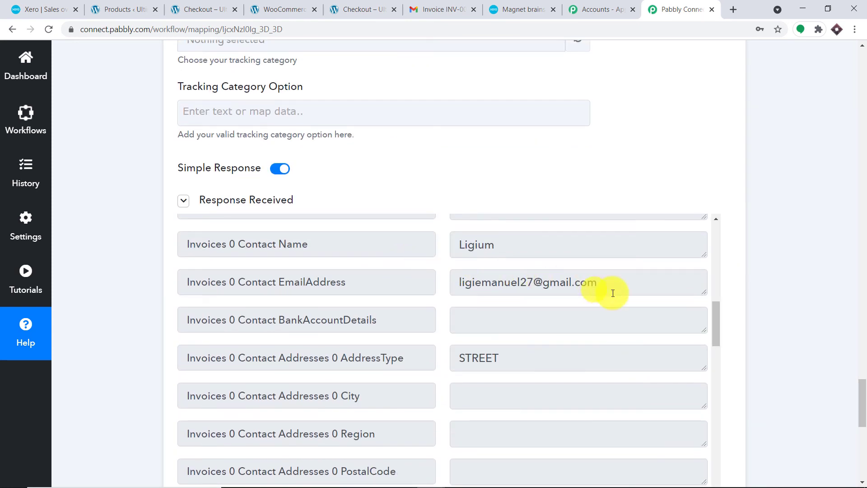
# Step: Enlarge the Invoices 0 InvoiceID value in the test response and select the whole ID
pyautogui.moveTo(716, 329)
pyautogui.mouseDown()
pyautogui.moveTo(713, 270)
pyautogui.moveTo(711, 325)
pyautogui.mouseUp()
pyautogui.moveTo(695, 287); pyautogui.dragTo(433, 280)
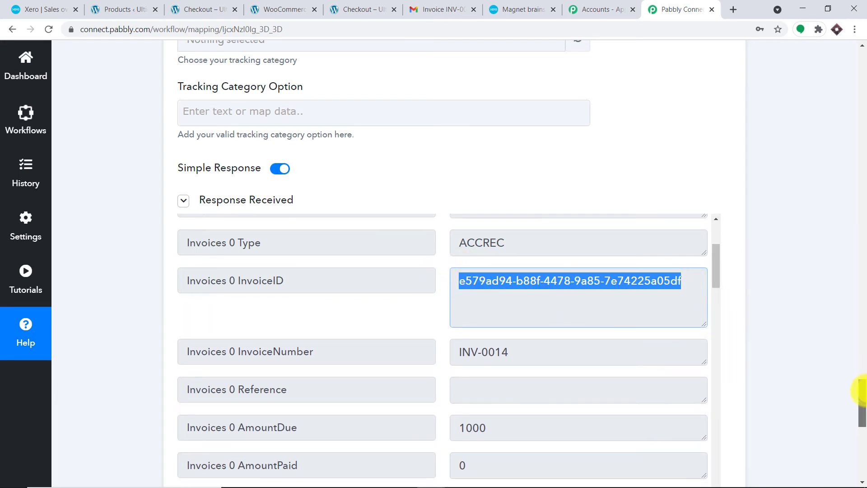
pyautogui.moveTo(862, 391); pyautogui.dragTo(862, 442)
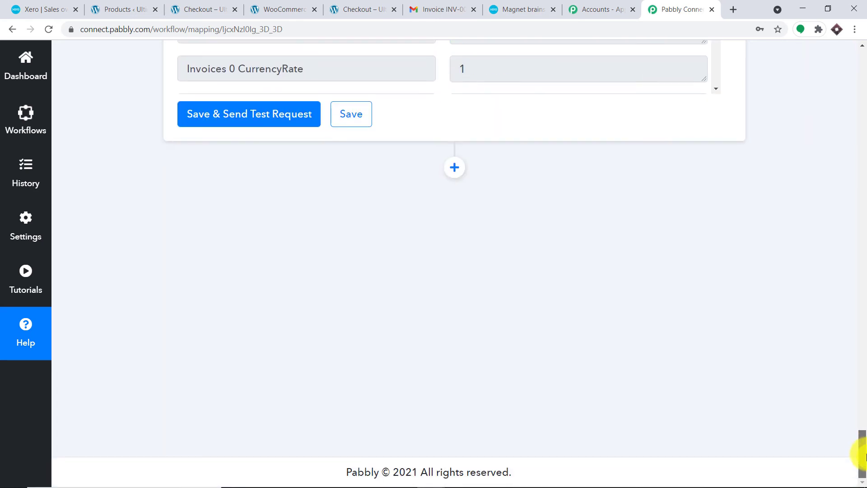
# Step: Add a new Xero action step set to Send an Invoice via Email
pyautogui.click(459, 175)
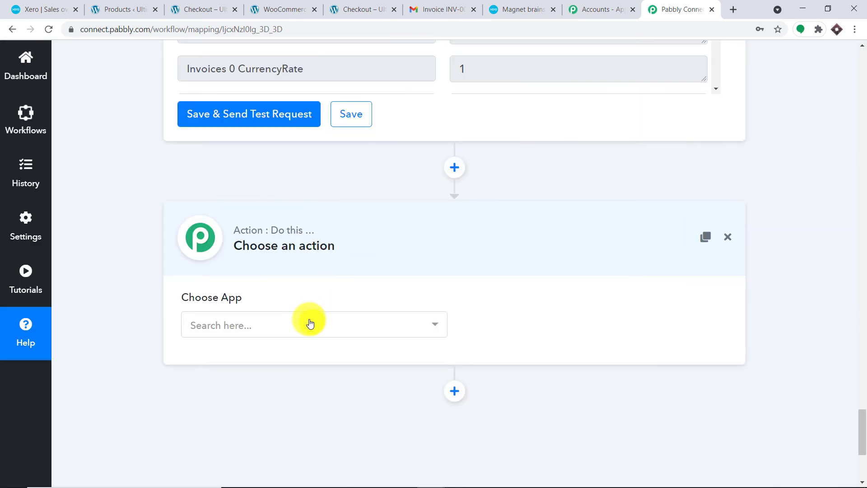
pyautogui.click(310, 323)
pyautogui.write('xer')
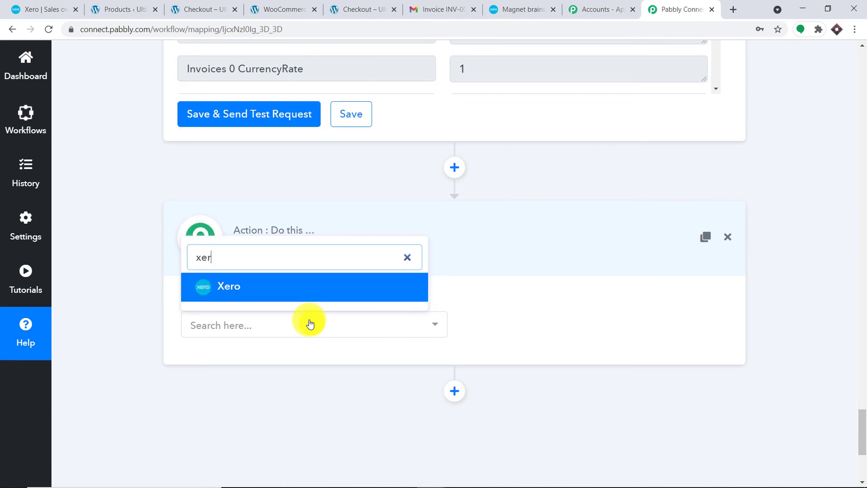
pyautogui.click(316, 289)
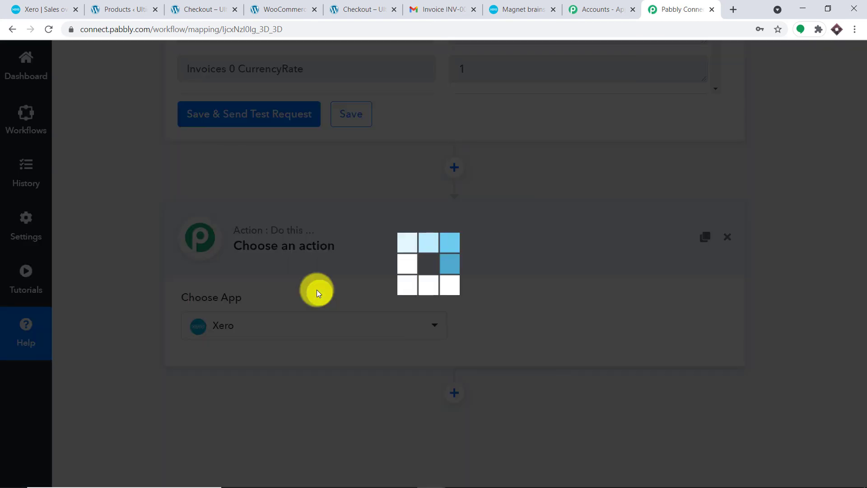
pyautogui.click(520, 326)
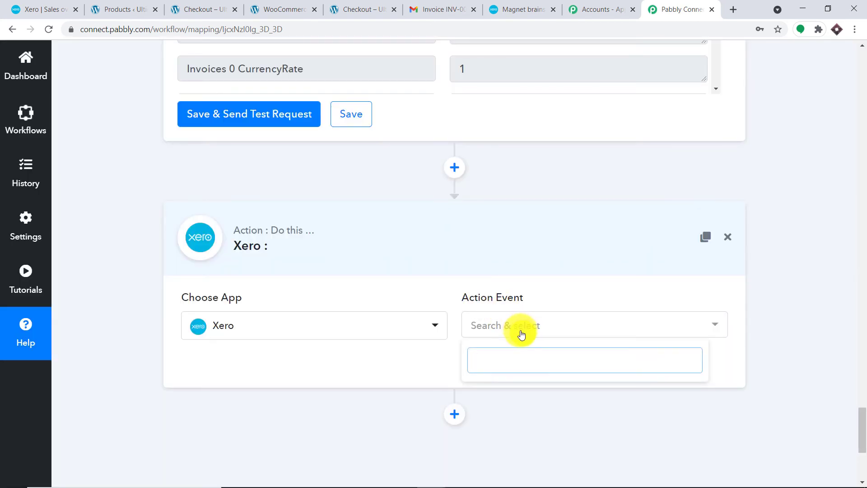
pyautogui.click(521, 326)
pyautogui.click(521, 326)
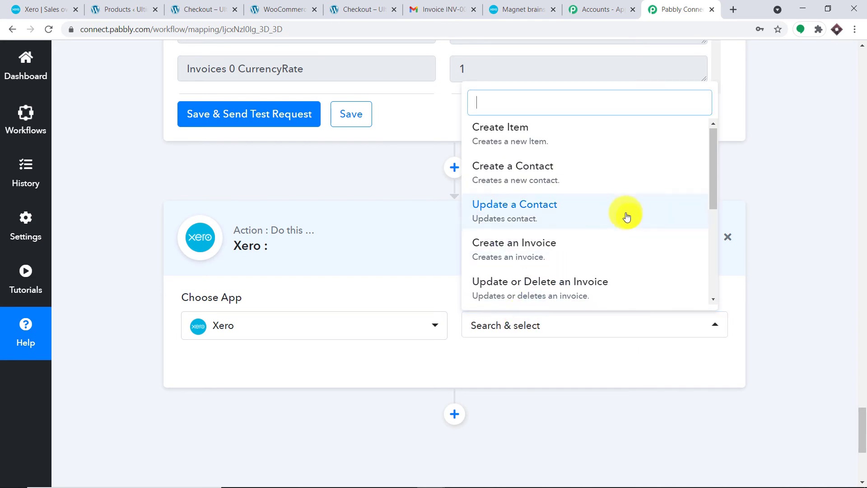
pyautogui.scroll(-3, 627, 218)
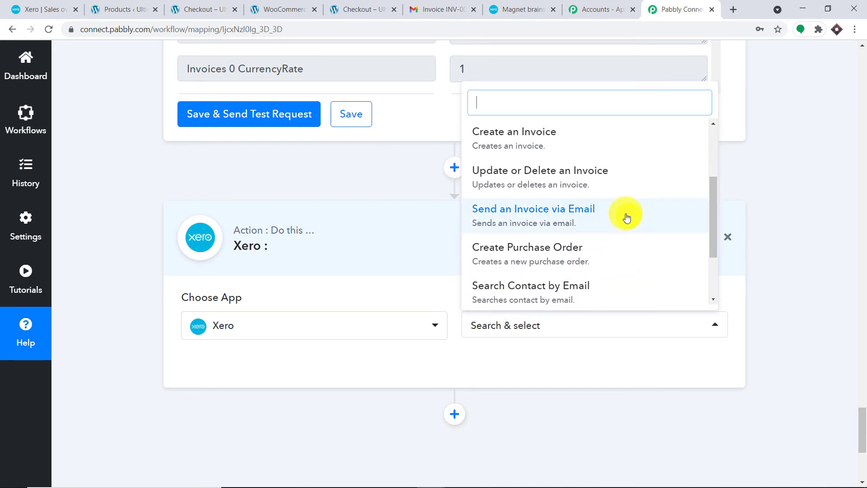
pyautogui.click(546, 218)
# Step: Connect the step to Xero and allow access to the Magnet brains organisation
pyautogui.click(229, 369)
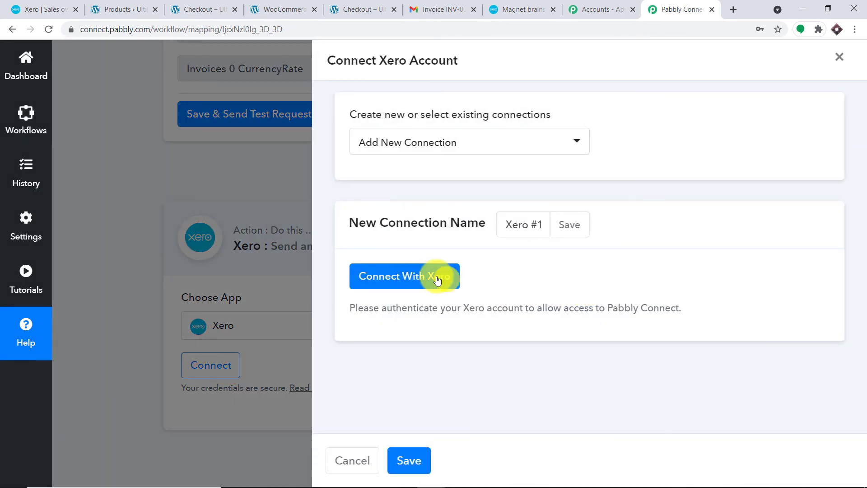
pyautogui.click(437, 277)
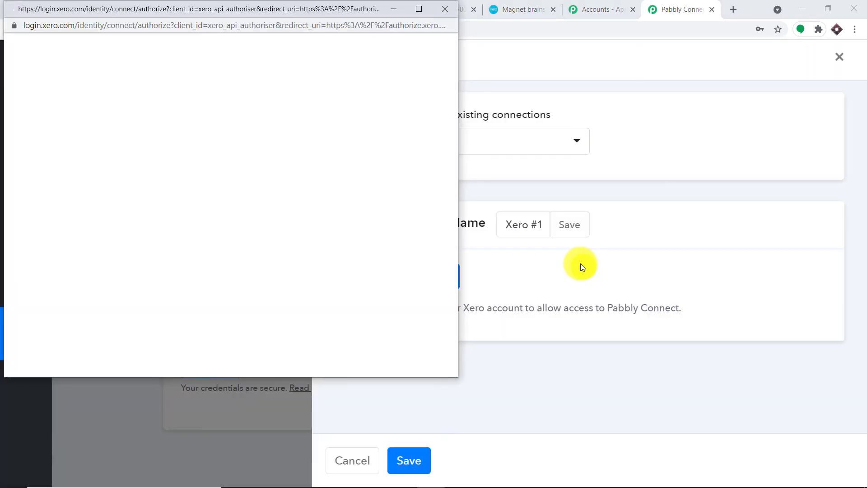
pyautogui.scroll(-5, 345, 232)
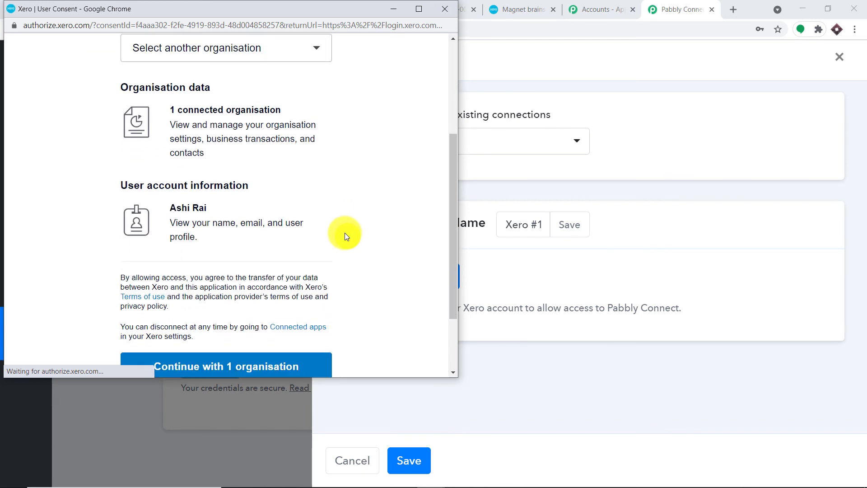
pyautogui.click(276, 276)
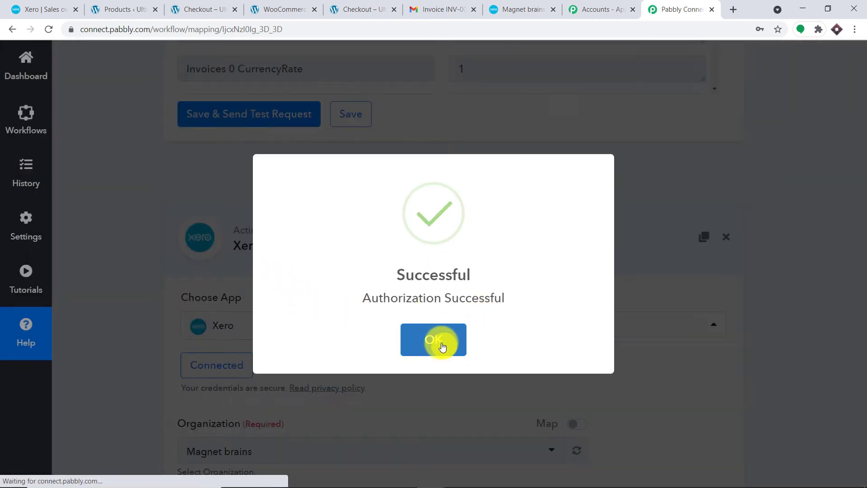
pyautogui.click(442, 347)
# Step: Switch Invoice ID to mapped data, delete the fixed ID, and bring up invoice INV-0013
pyautogui.scroll(-5, 447, 337)
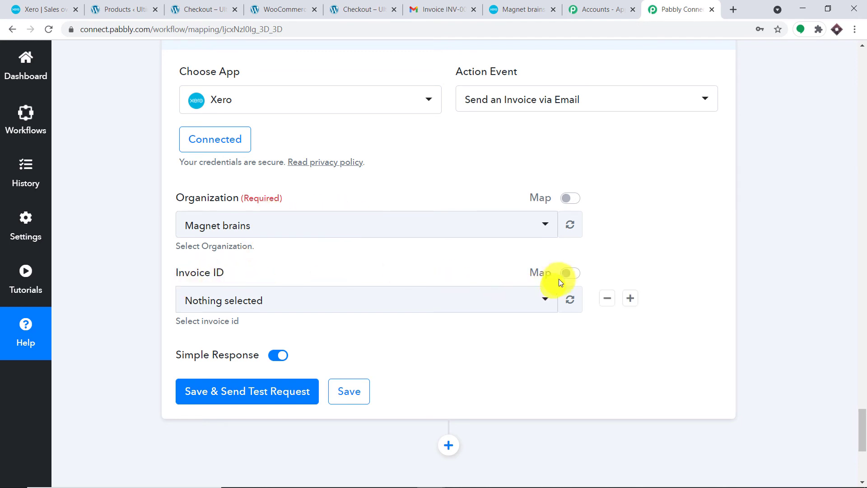
pyautogui.click(572, 273)
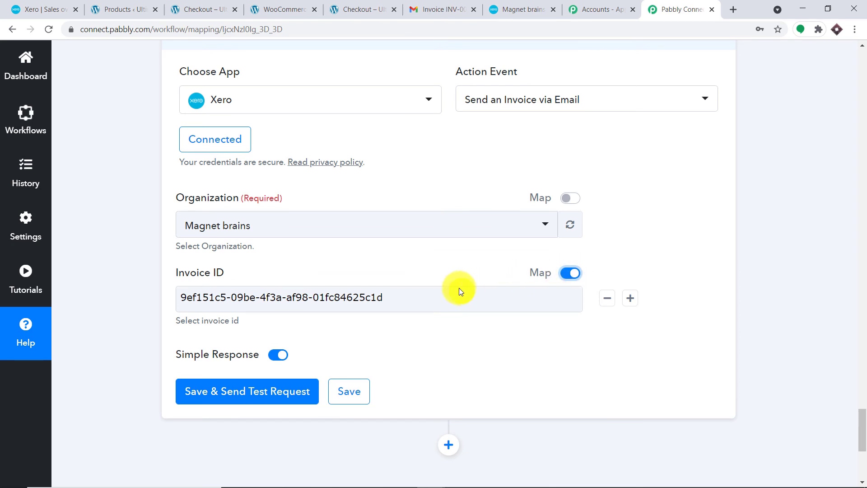
pyautogui.moveTo(386, 297); pyautogui.dragTo(170, 293)
pyautogui.press('BackSpace')
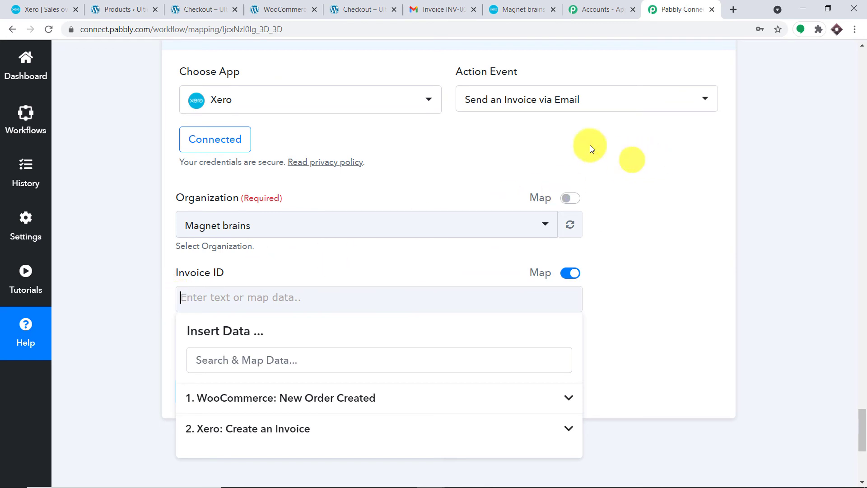
pyautogui.click(503, 5)
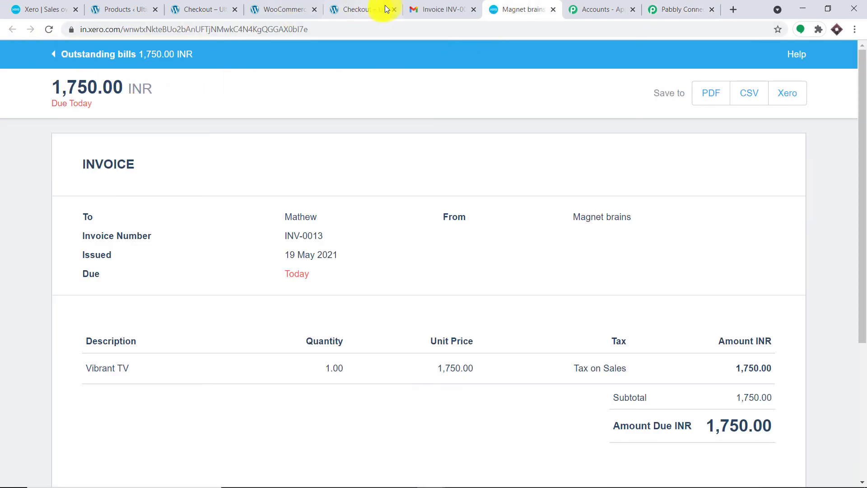
# Step: Open Xero's invoice list, view the newest invoice INV-0014 for 1,000.00, then return to Pabbly
pyautogui.click(26, 3)
pyautogui.click(225, 100)
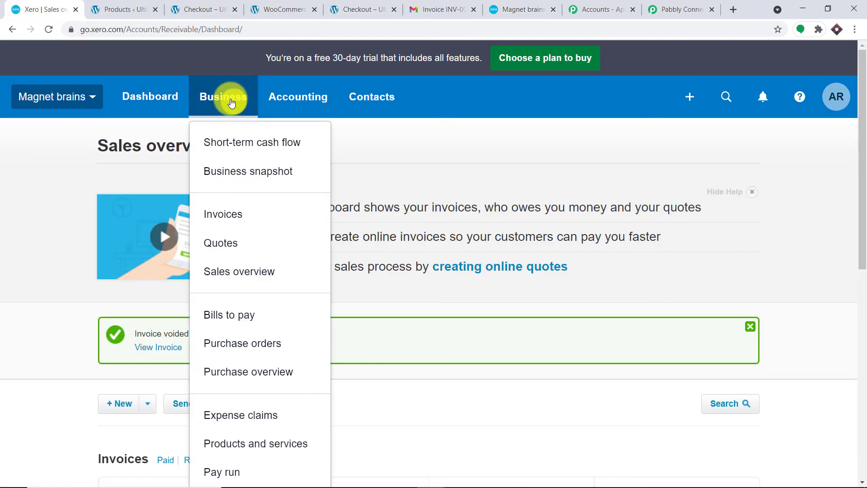
pyautogui.click(249, 221)
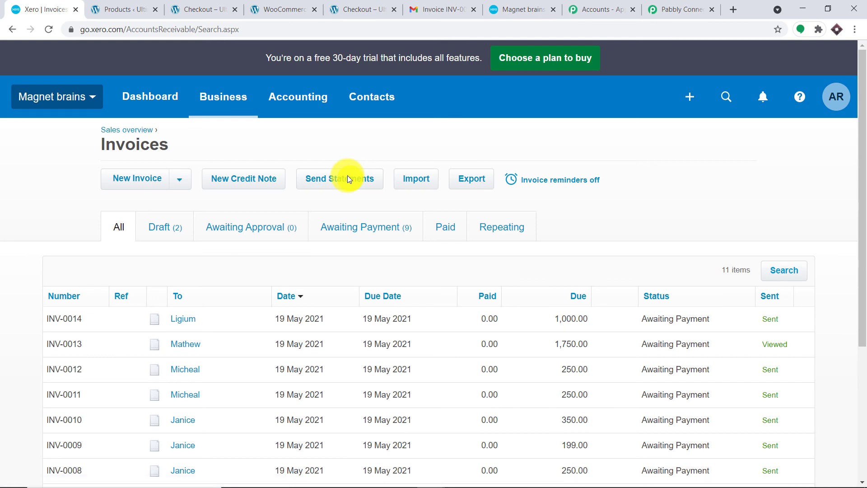
pyautogui.scroll(-4, 367, 194)
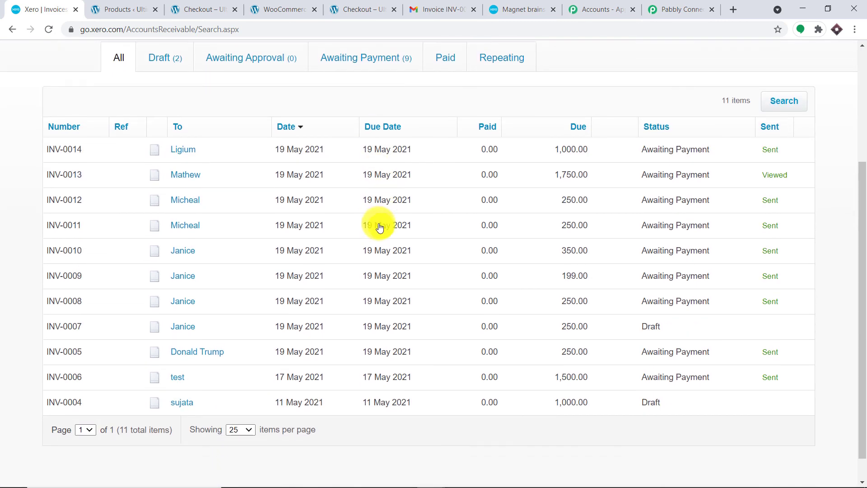
pyautogui.click(190, 155)
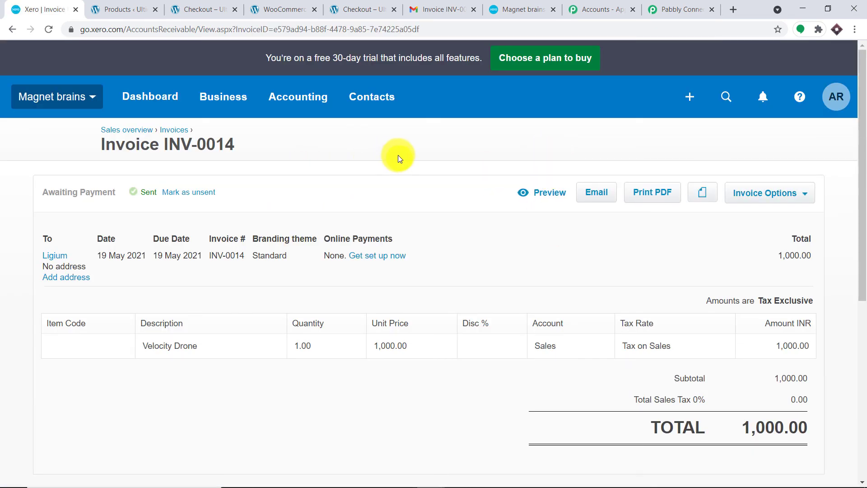
pyautogui.click(661, 5)
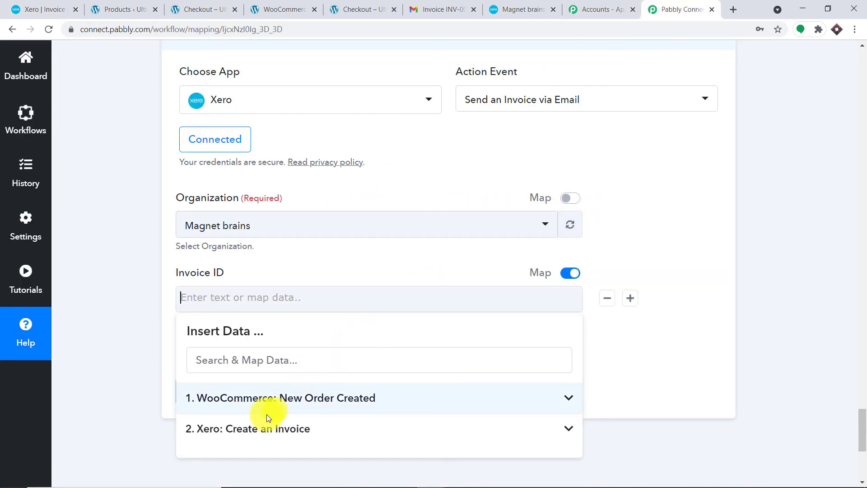
# Step: Map Invoice ID to step 2's Xero Create an Invoice field Invoices 0 InvoiceID
pyautogui.click(264, 430)
pyautogui.scroll(-3, 344, 426)
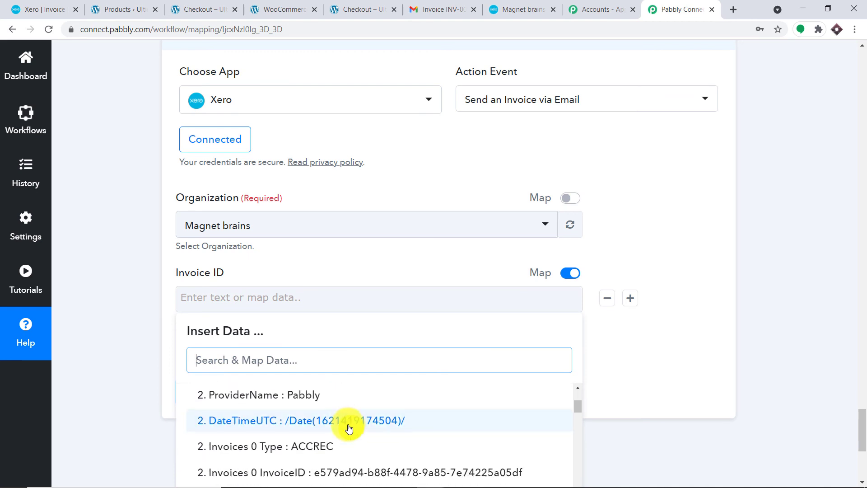
pyautogui.scroll(-1, 347, 427)
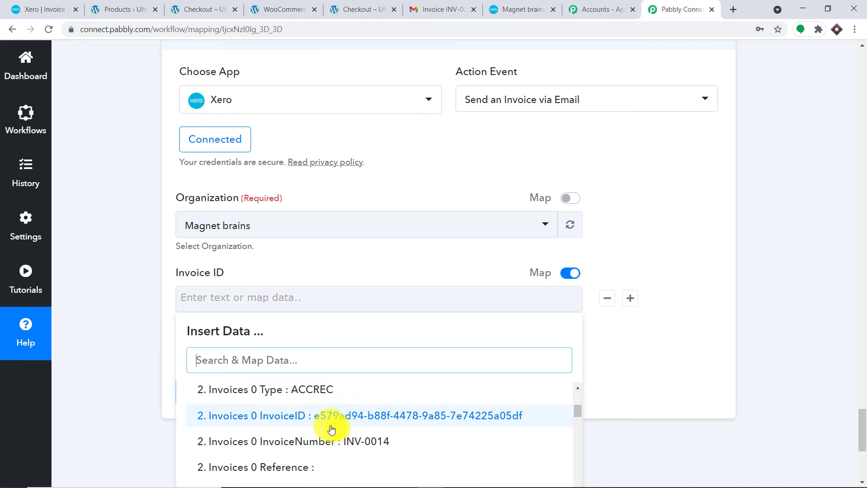
pyautogui.click(332, 426)
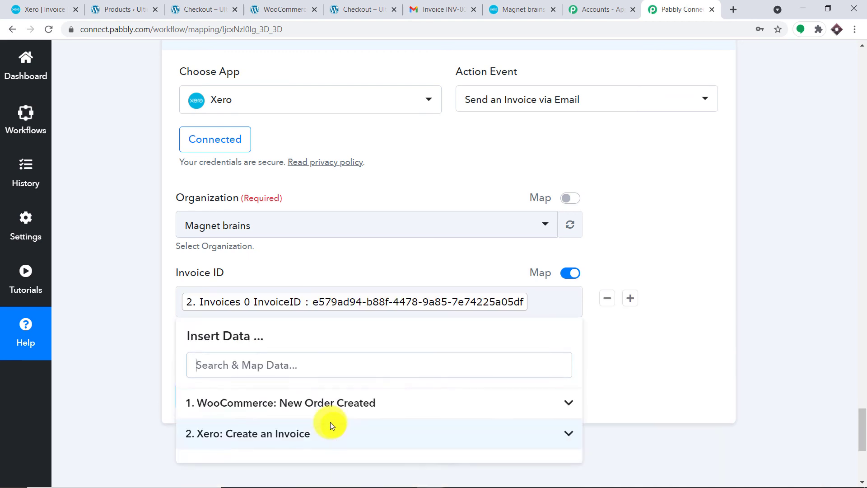
pyautogui.click(806, 208)
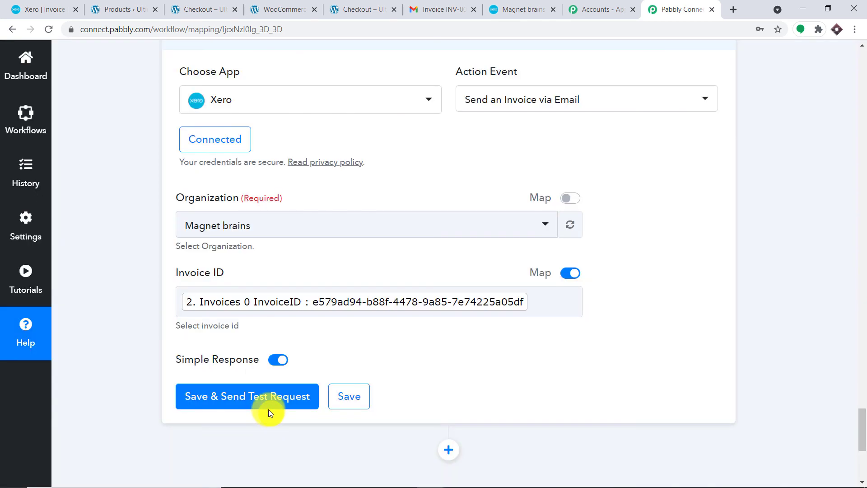
# Step: Save and send a test request for the Send an Invoice via Email step
pyautogui.click(268, 409)
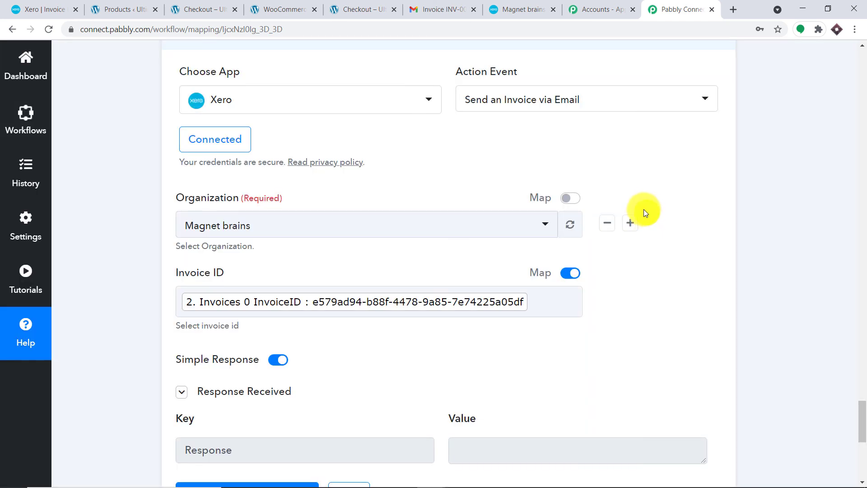
pyautogui.scroll(15, 581, 184)
pyautogui.scroll(20, 578, 175)
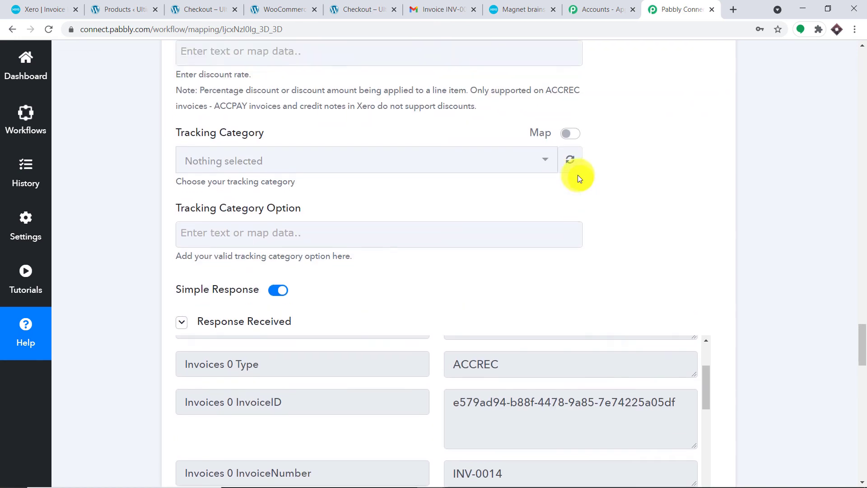
pyautogui.scroll(18, 570, 176)
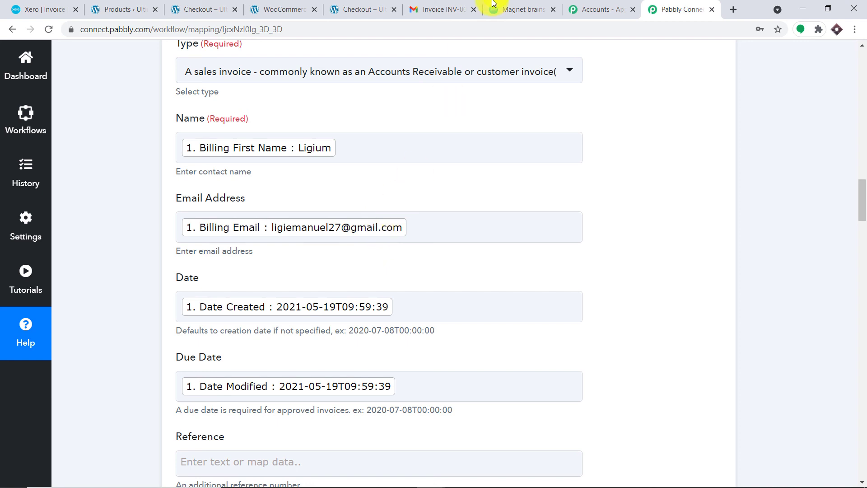
pyautogui.click(455, 6)
# Step: Switch to the customer's Gmail inbox, refresh, open the INV-0014 email and its online bill link
pyautogui.click(842, 67)
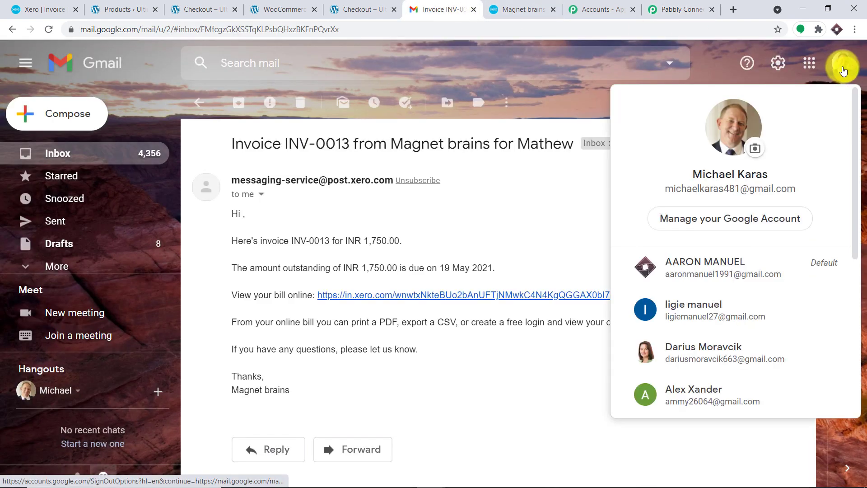
pyautogui.click(695, 309)
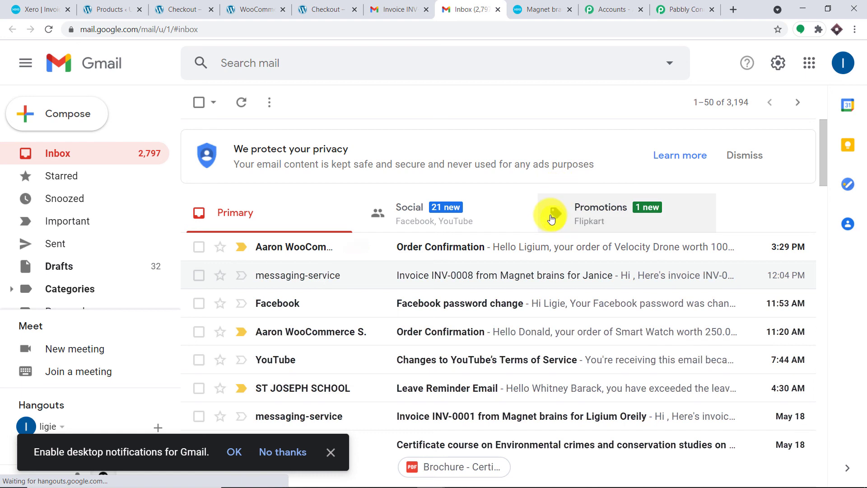
pyautogui.click(50, 29)
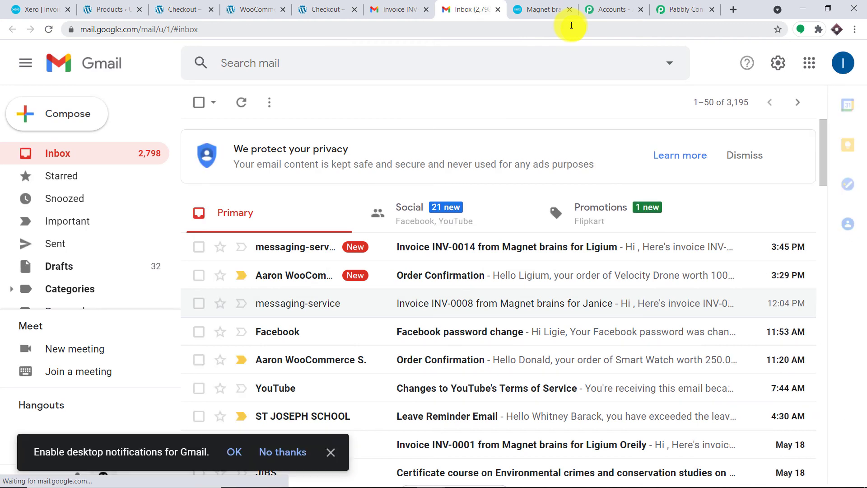
pyautogui.click(528, 251)
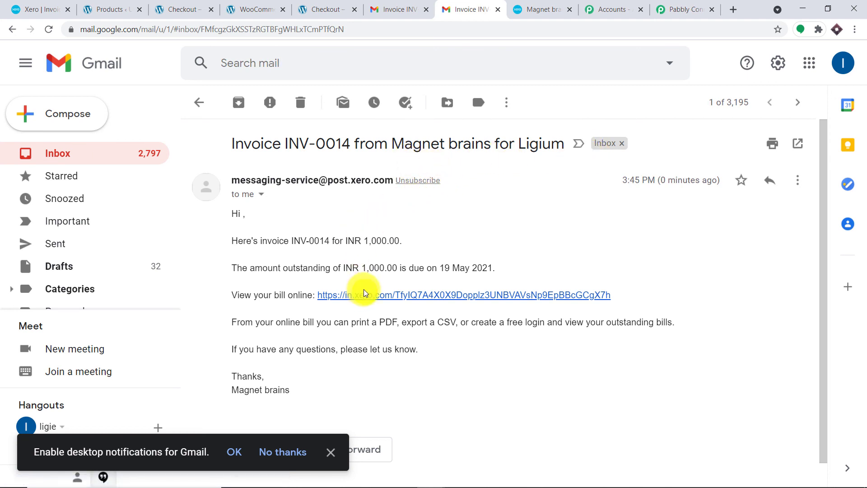
pyautogui.click(373, 298)
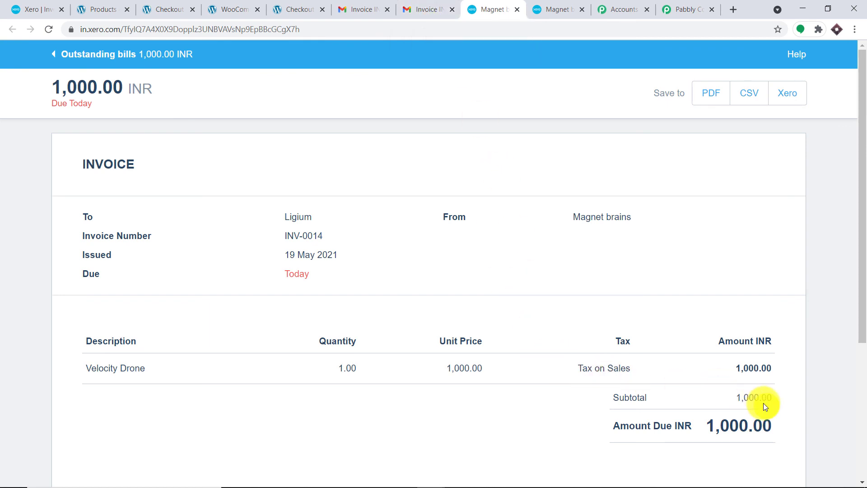
# Step: Review the 1,000.00 INR online bill, then go back to the INV-0014 email in Gmail
pyautogui.click(440, 8)
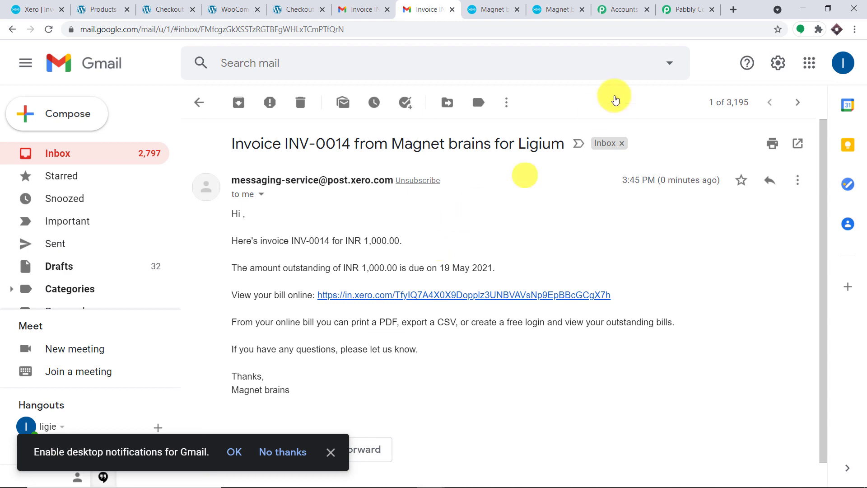
# Step: Back in Pabbly, collapse the Create an Invoice and WooCommerce step forms to show all three steps
pyautogui.click(685, 5)
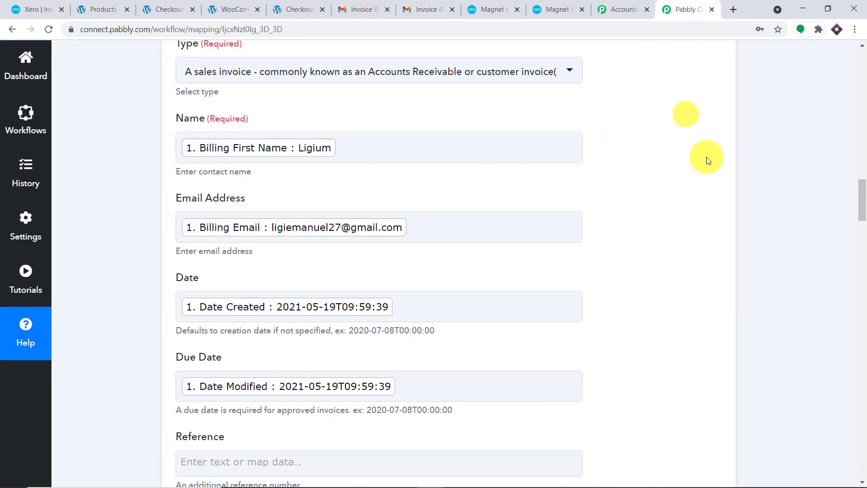
pyautogui.moveTo(859, 185); pyautogui.dragTo(858, 392)
pyautogui.click(861, 284)
pyautogui.click(862, 284)
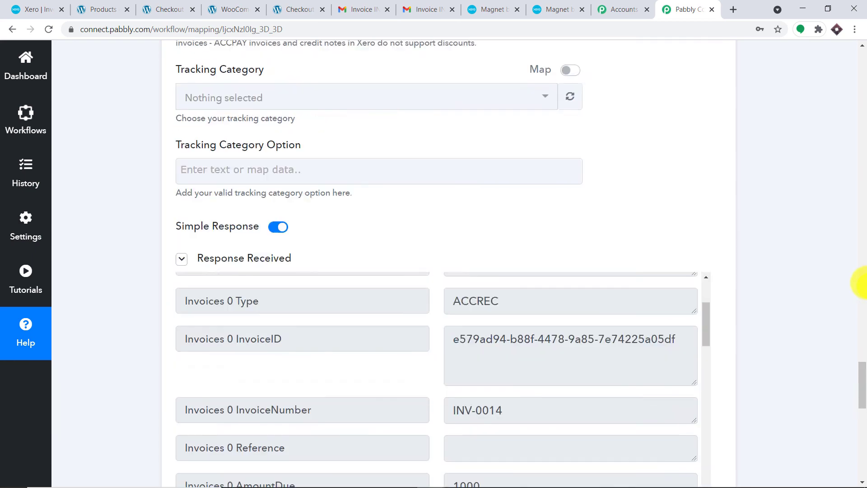
pyautogui.click(861, 284)
pyautogui.click(861, 283)
pyautogui.moveTo(863, 280); pyautogui.dragTo(845, 188)
pyautogui.click(387, 205)
pyautogui.click(858, 153)
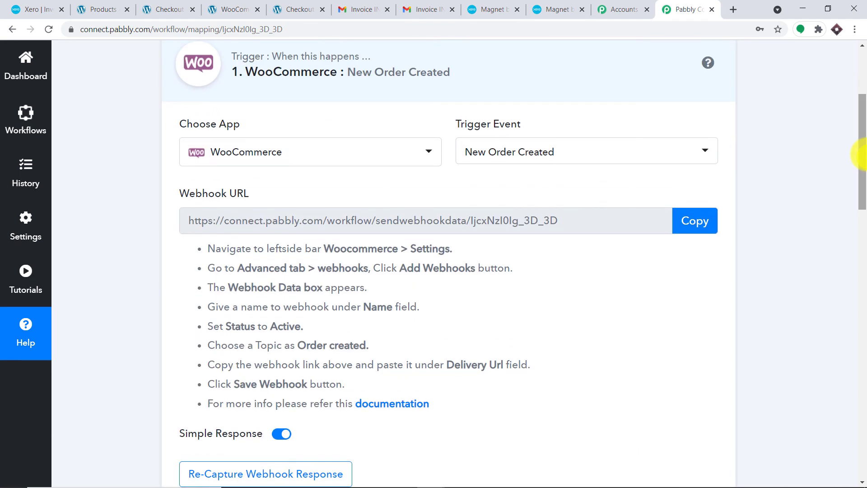
pyautogui.click(379, 118)
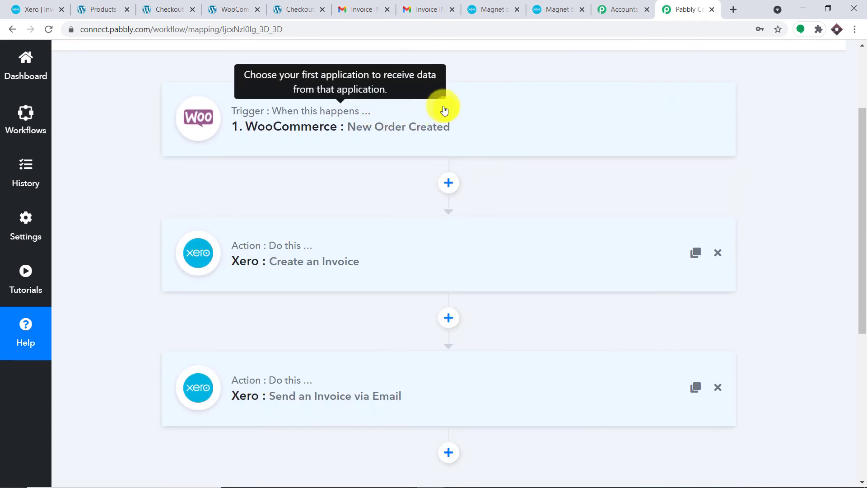